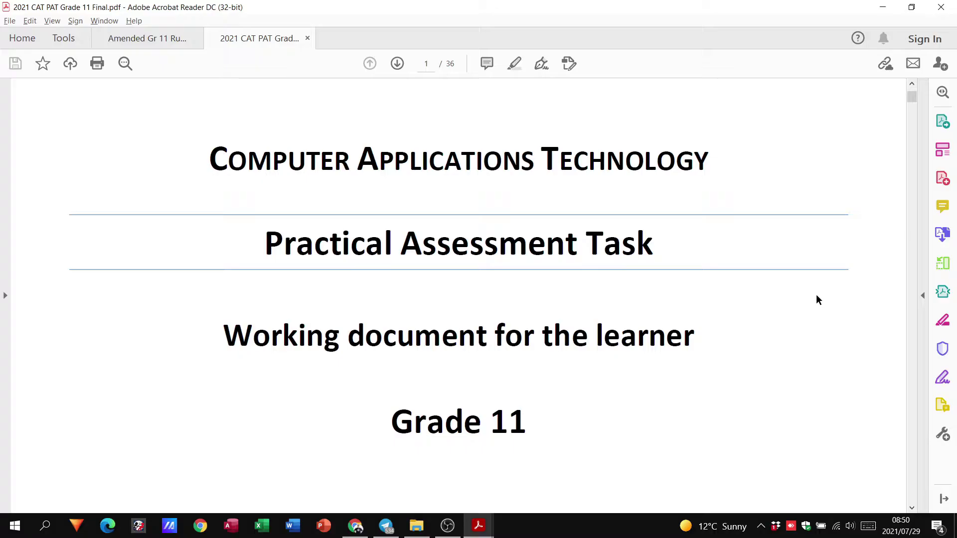
scroll(795, 290, "down", 1)
scroll(774, 294, "down", 2)
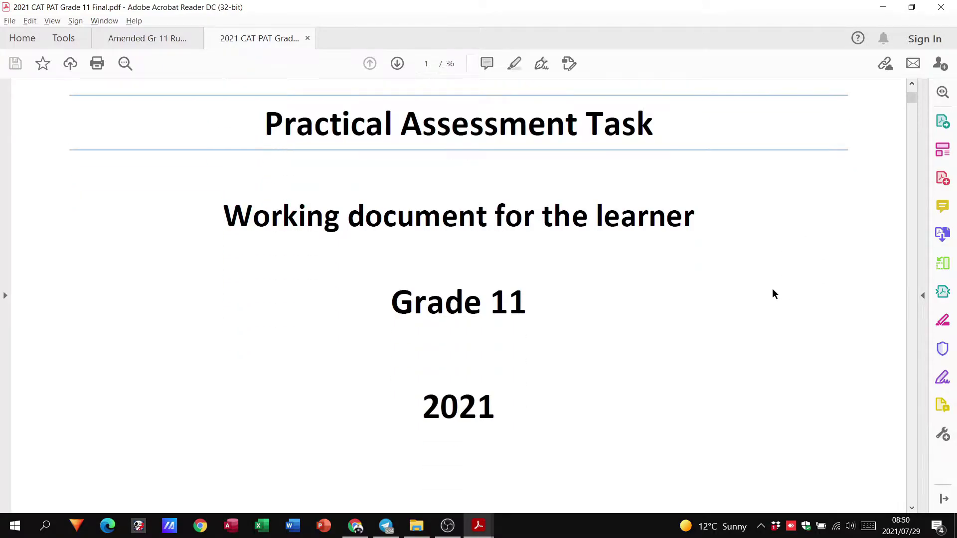
scroll(774, 294, "down", 3)
scroll(774, 294, "down", 4)
scroll(774, 294, "down", 3)
scroll(773, 288, "down", 2)
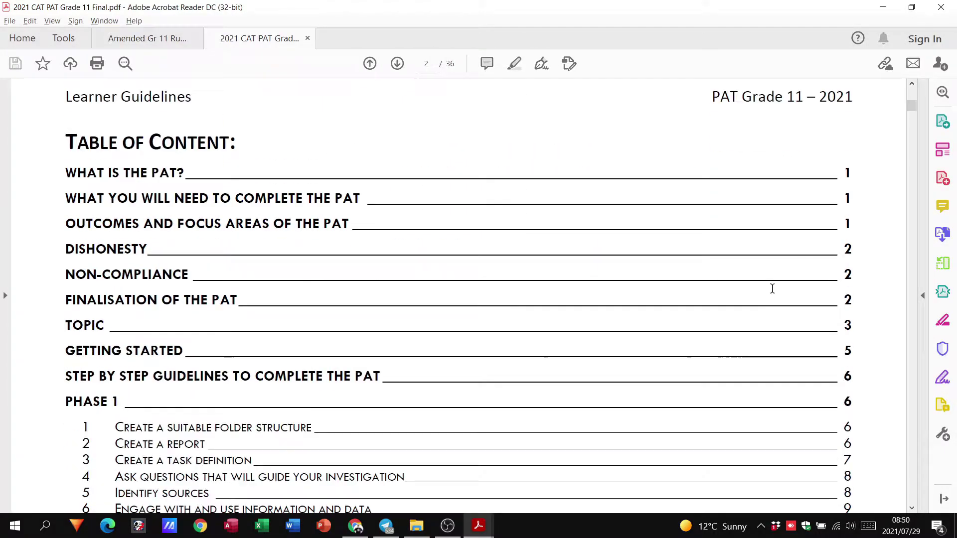
scroll(772, 289, "down", 2)
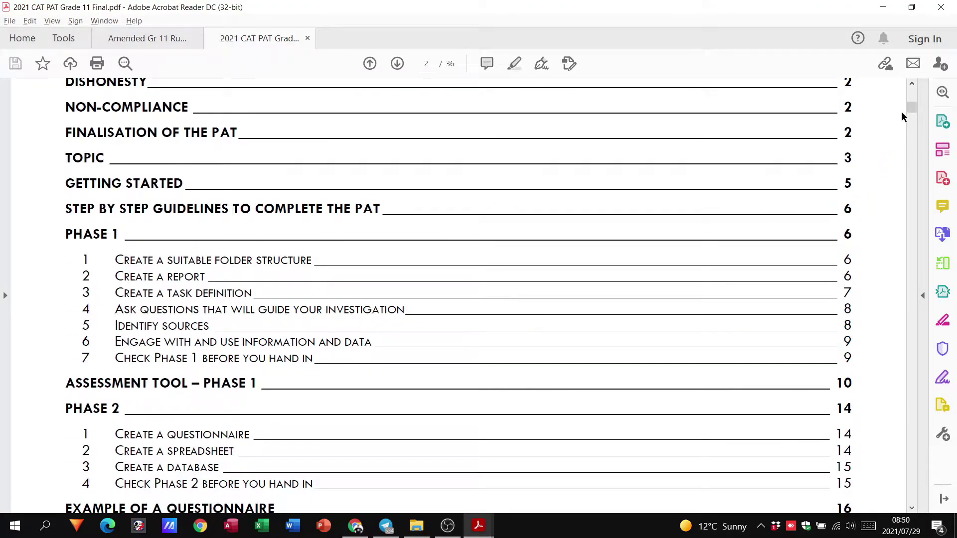
scroll(884, 189, "down", 3)
scroll(884, 190, "down", 3)
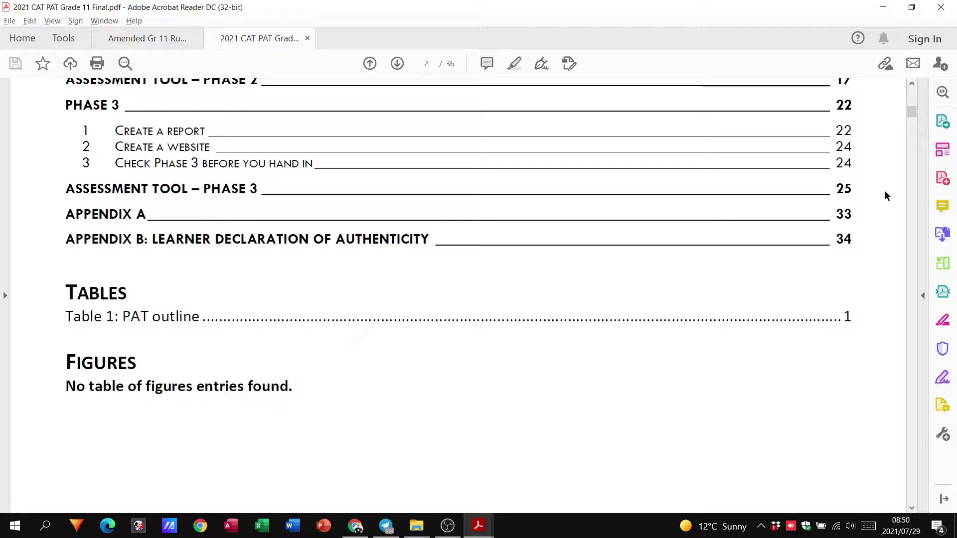
scroll(885, 192, "down", 4)
scroll(885, 197, "down", 3)
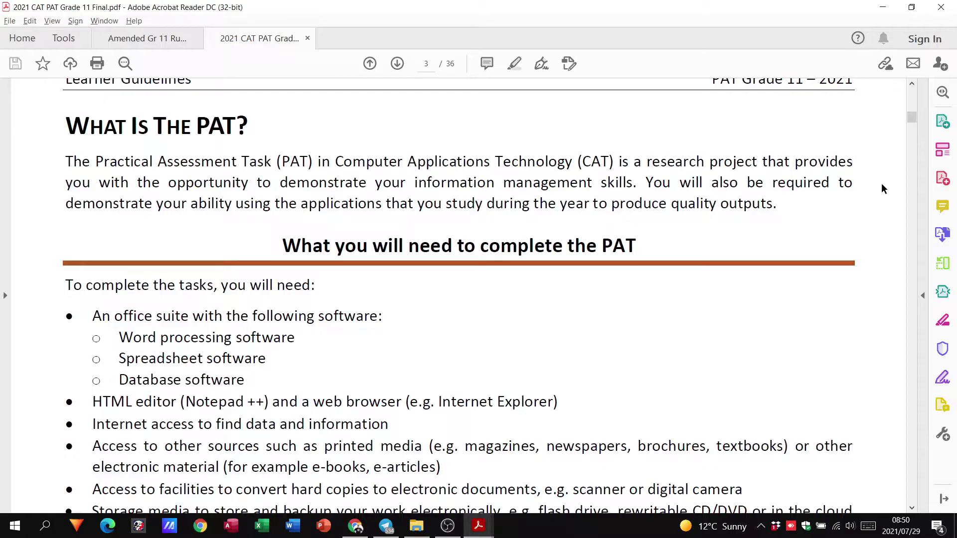
scroll(882, 188, "down", 2)
scroll(881, 190, "down", 4)
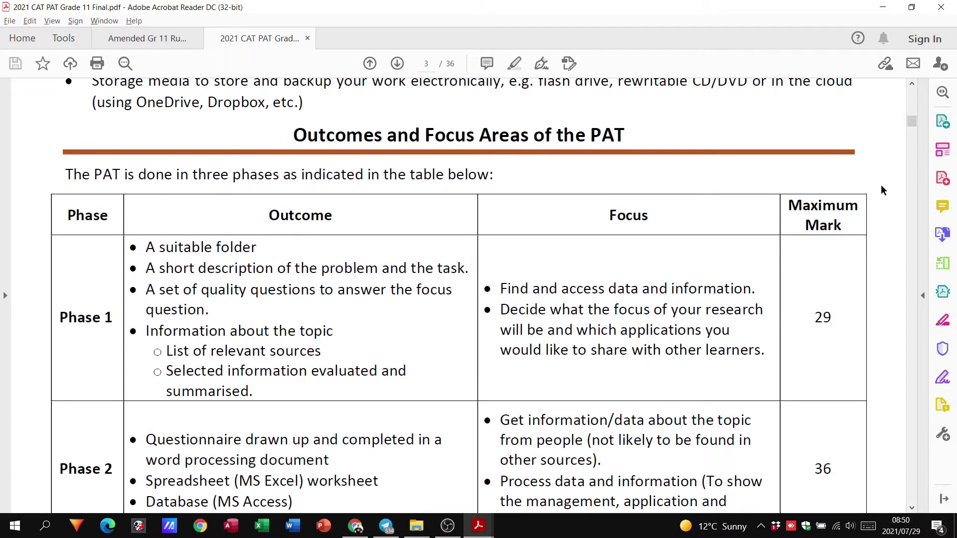
scroll(742, 206, "down", 3)
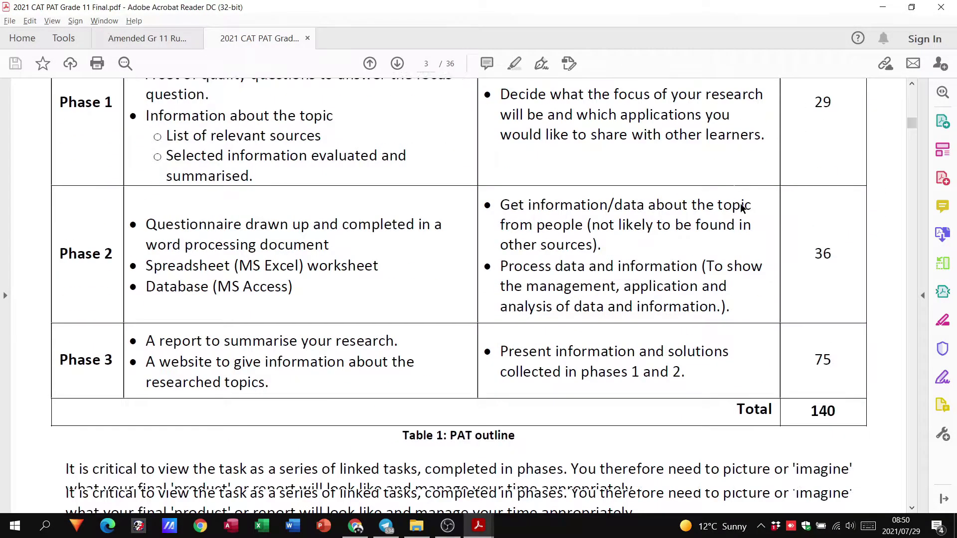
scroll(742, 208, "down", 3)
scroll(743, 207, "down", 3)
scroll(742, 208, "down", 3)
scroll(742, 209, "down", 3)
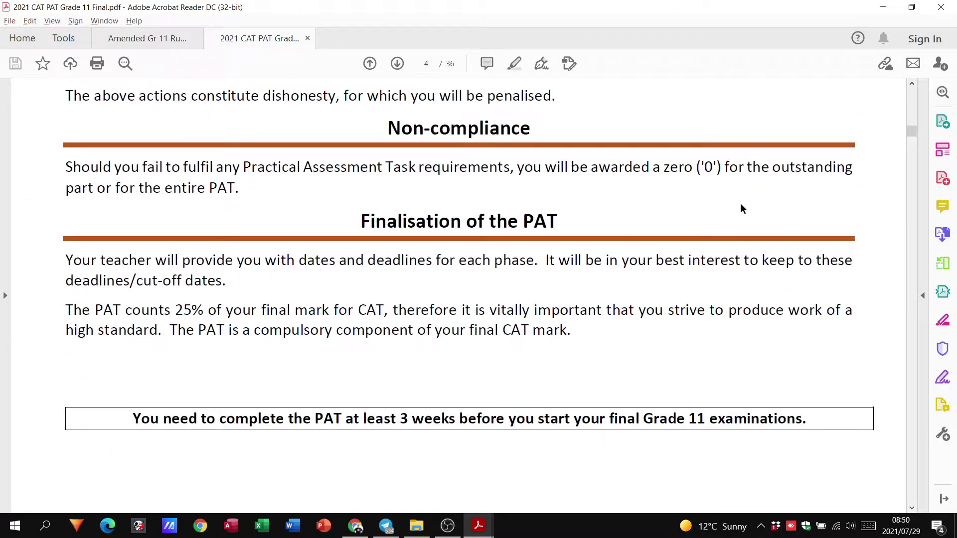
scroll(741, 203, "down", 3)
scroll(741, 203, "down", 3)
scroll(741, 203, "down", 3)
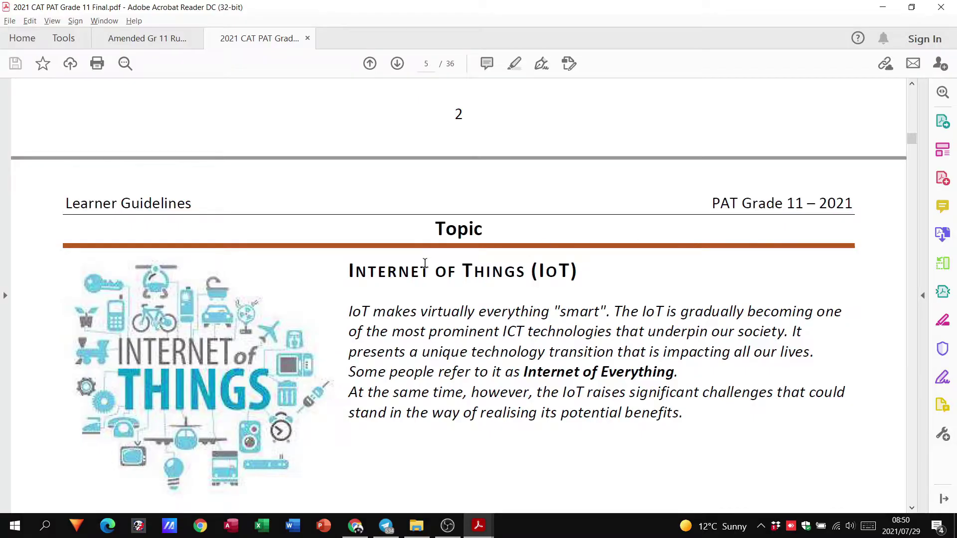
scroll(662, 252, "down", 1)
scroll(662, 251, "down", 2)
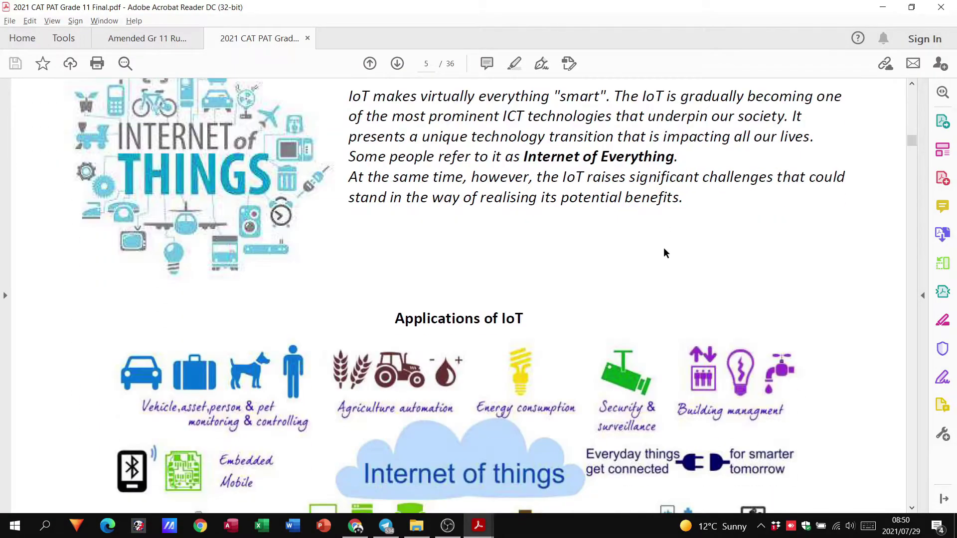
scroll(663, 251, "down", 2)
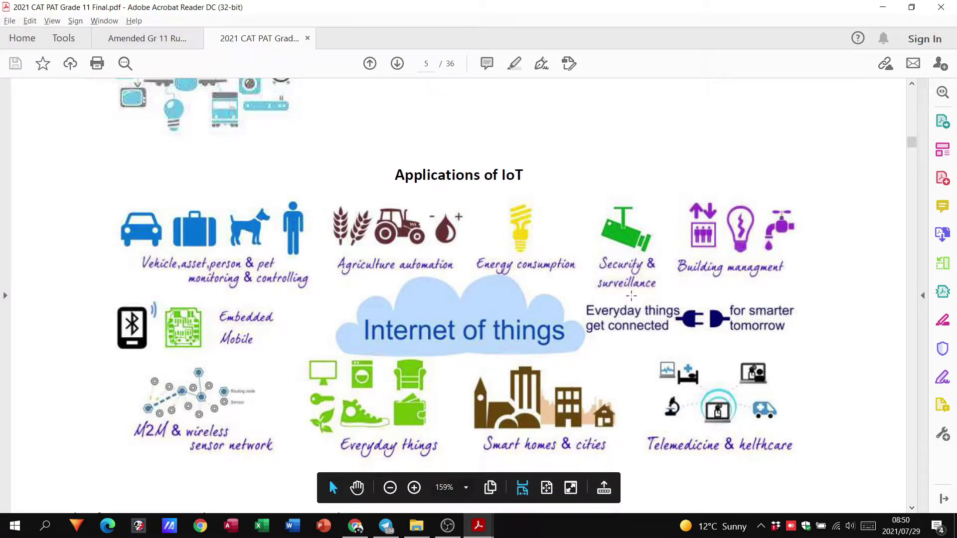
scroll(556, 200, "down", 2)
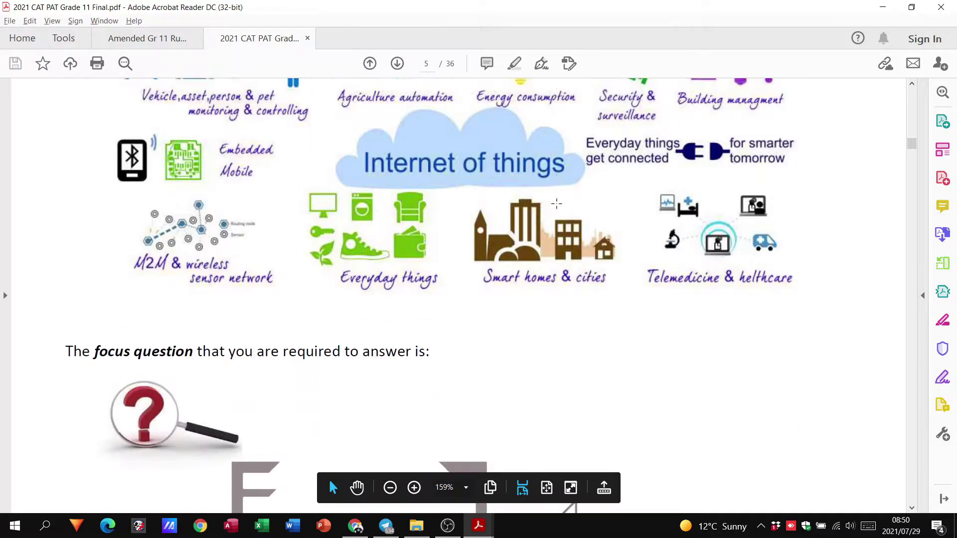
scroll(557, 208, "down", 2)
scroll(557, 209, "down", 1)
scroll(639, 224, "down", 1)
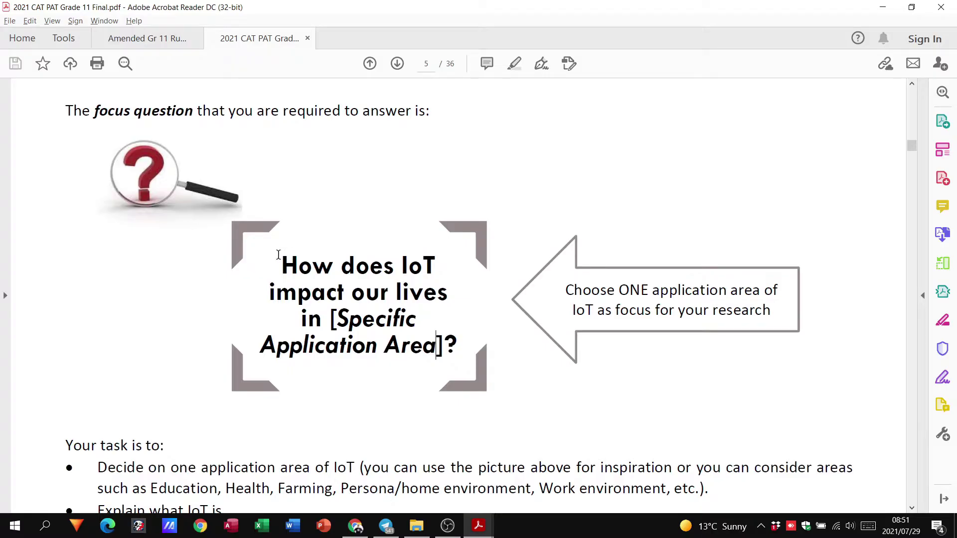
Step: Briefly highlight the focus question wording in the guideline, then clear the selection
mouse_move(277, 257)
left_mouse_down()
mouse_move(411, 286)
mouse_move(351, 307)
mouse_move(404, 321)
left_mouse_up()
left_click(512, 350)
scroll(643, 352, "up", 2)
scroll(631, 373, "up", 3)
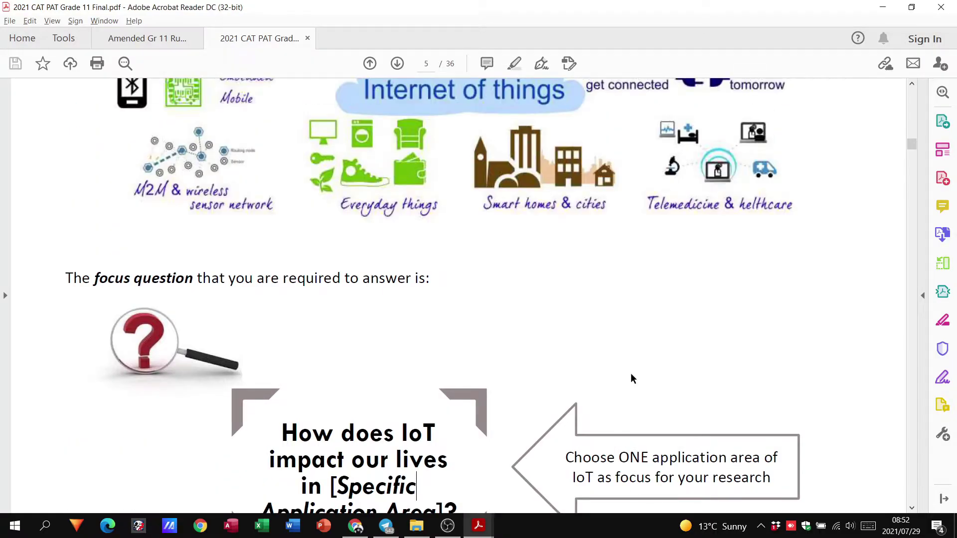
scroll(630, 373, "up", 4)
scroll(628, 372, "up", 1)
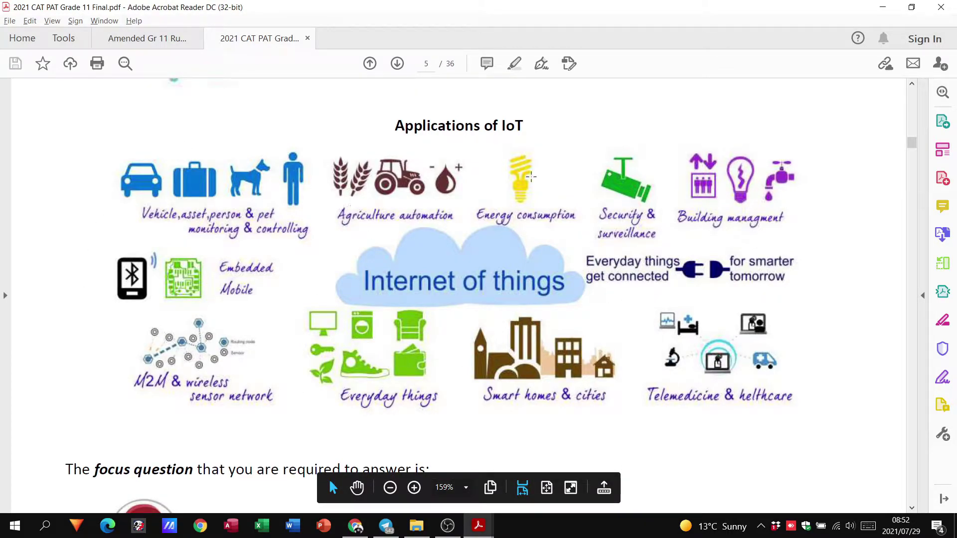
scroll(489, 274, "down", 4)
scroll(490, 275, "down", 5)
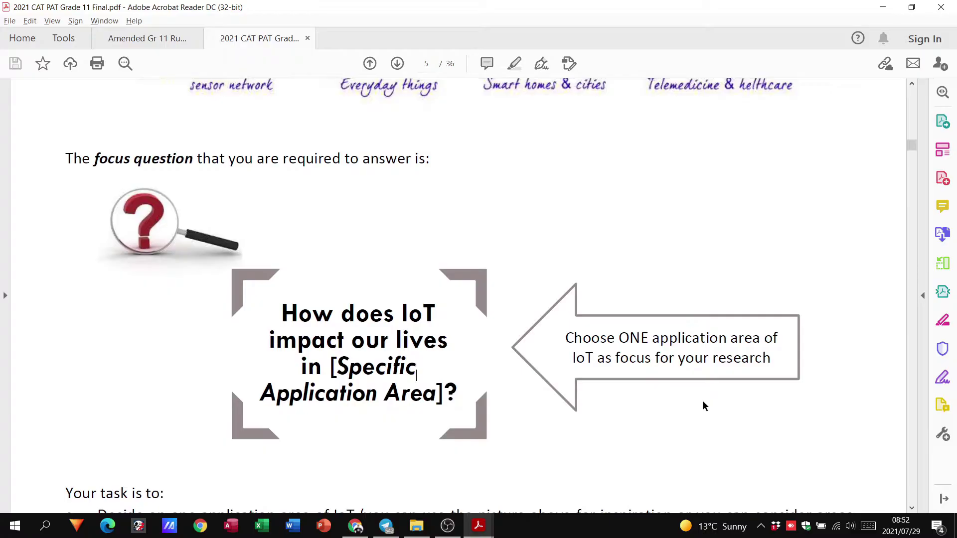
scroll(702, 407, "up", 3)
scroll(702, 406, "up", 2)
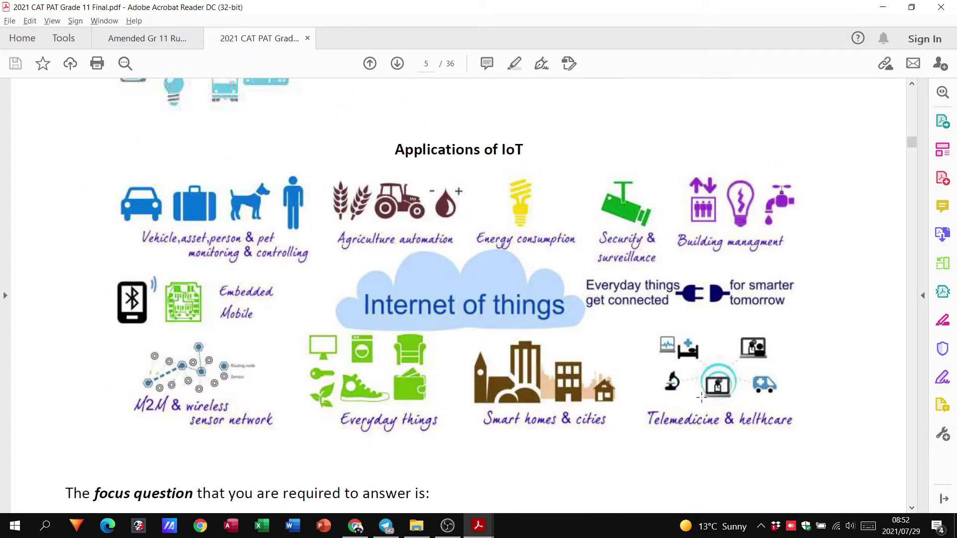
scroll(599, 293, "down", 1)
scroll(599, 293, "down", 2)
scroll(599, 293, "down", 5)
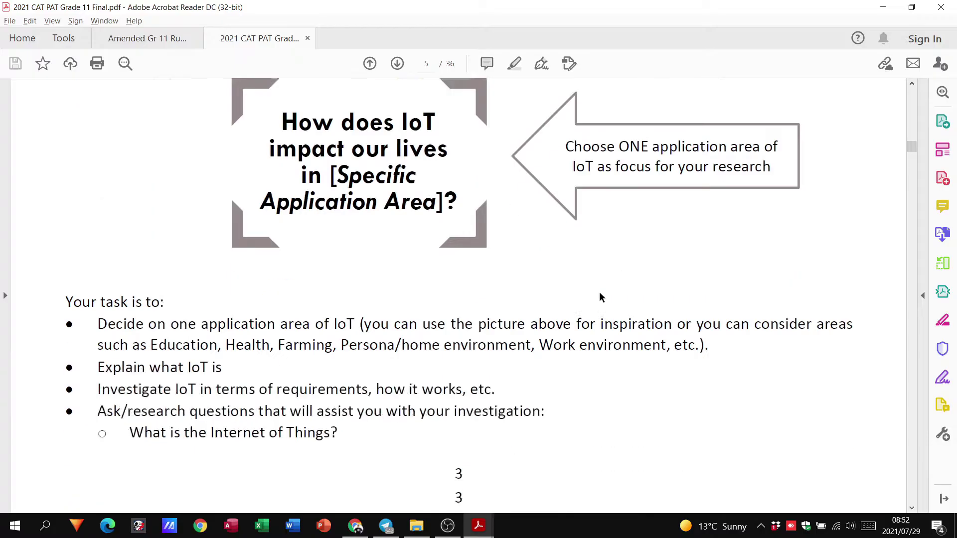
scroll(598, 292, "down", 4)
scroll(590, 284, "down", 1)
scroll(587, 270, "down", 1)
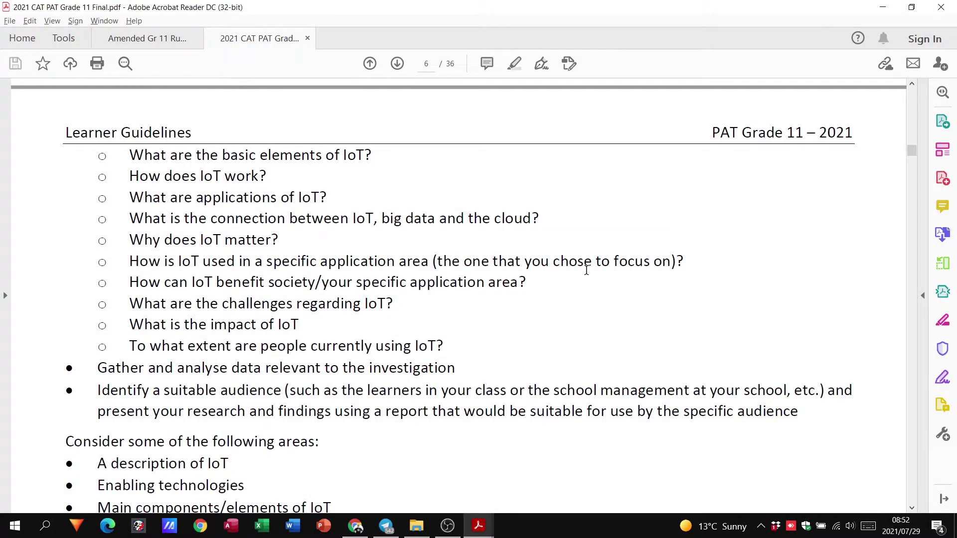
scroll(585, 270, "down", 2)
scroll(538, 274, "down", 1)
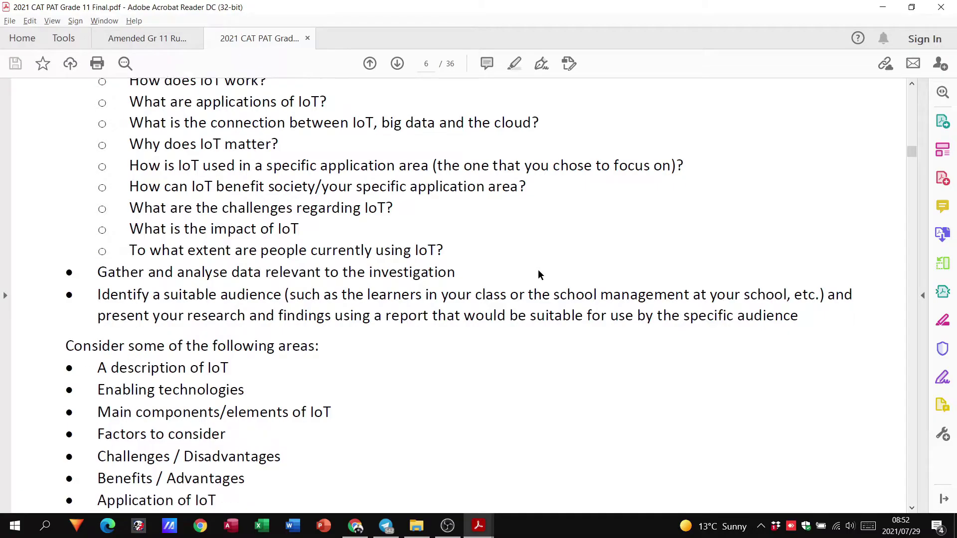
scroll(516, 292, "down", 2)
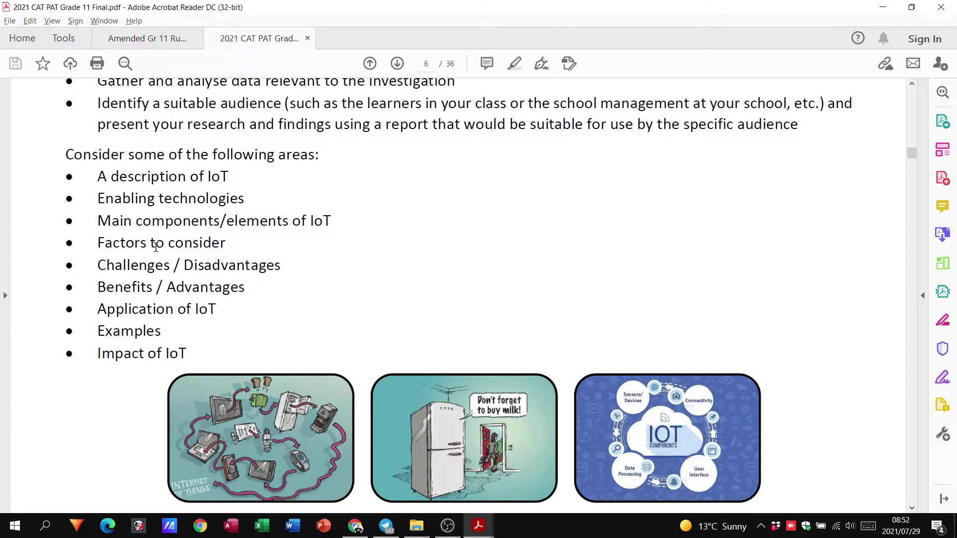
scroll(256, 244, "down", 3)
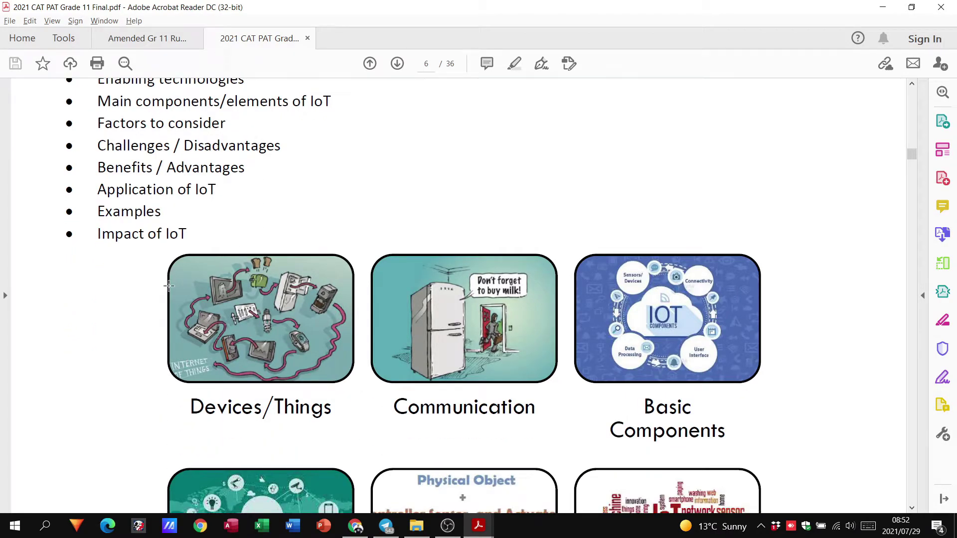
scroll(144, 302, "down", 3)
scroll(144, 302, "down", 5)
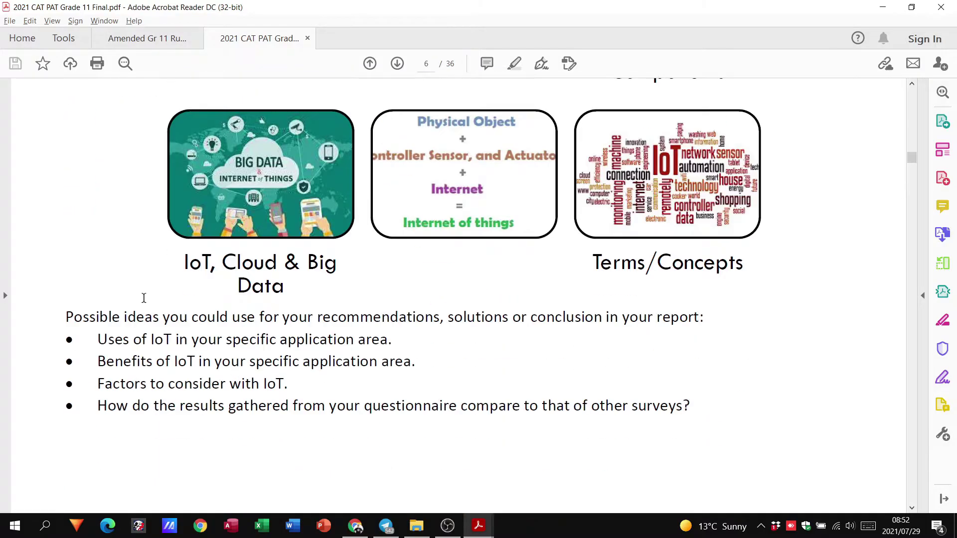
scroll(145, 302, "down", 4)
scroll(144, 302, "down", 4)
scroll(144, 302, "down", 3)
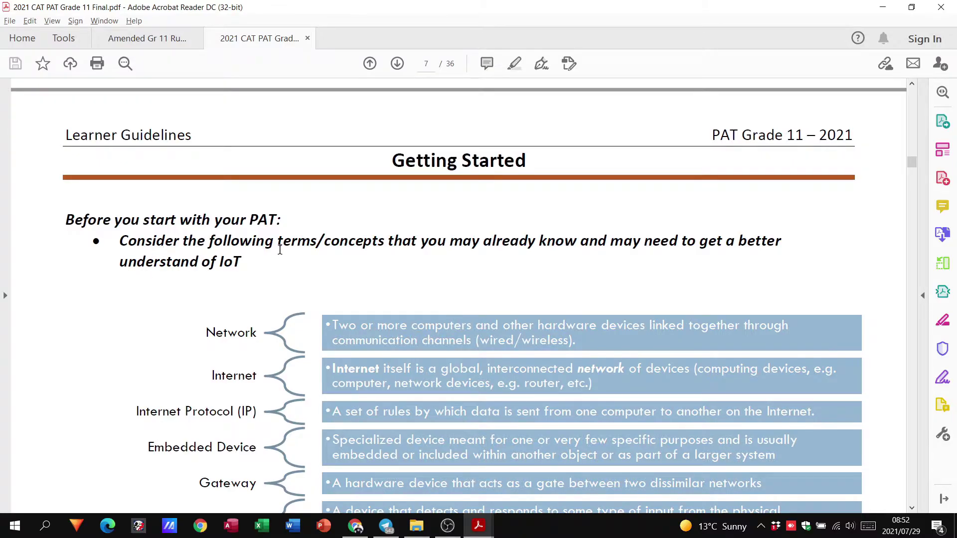
scroll(249, 290, "down", 3)
scroll(275, 252, "down", 2)
scroll(269, 276, "down", 1)
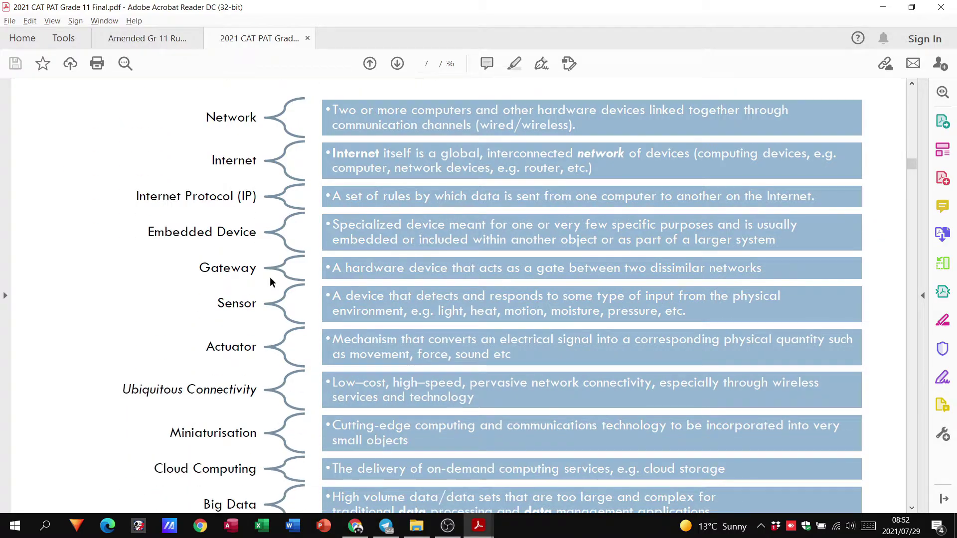
scroll(271, 292, "down", 1)
scroll(271, 292, "down", 3)
scroll(271, 291, "down", 2)
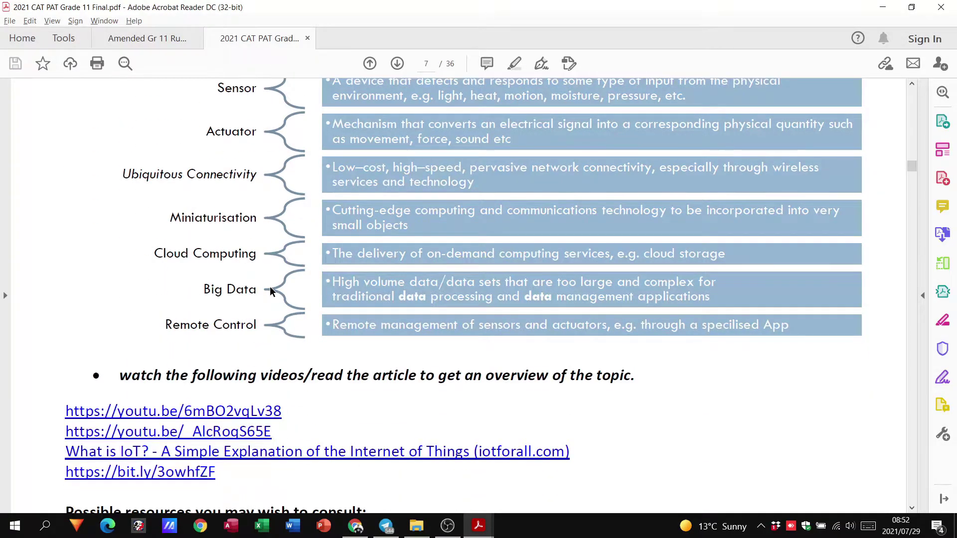
scroll(270, 287, "down", 1)
scroll(268, 287, "down", 2)
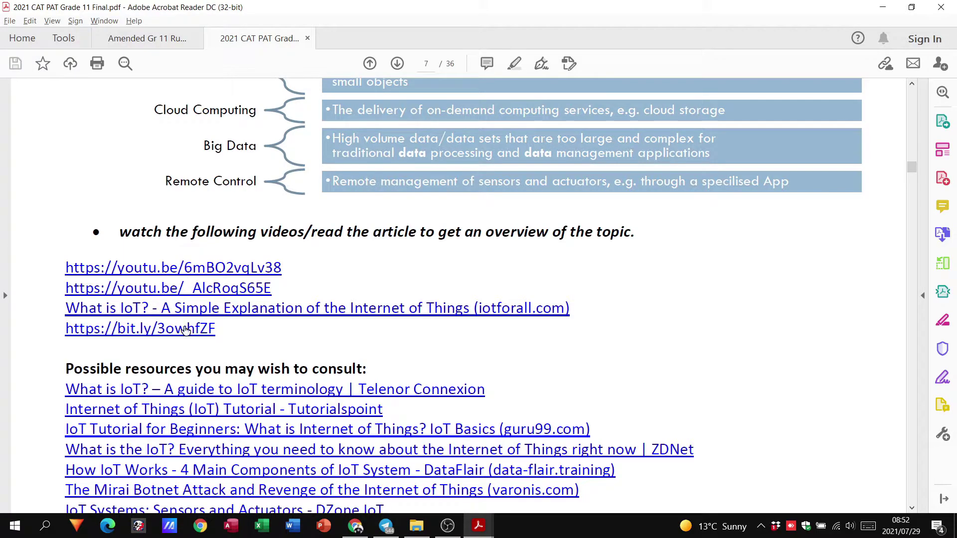
scroll(224, 339, "down", 3)
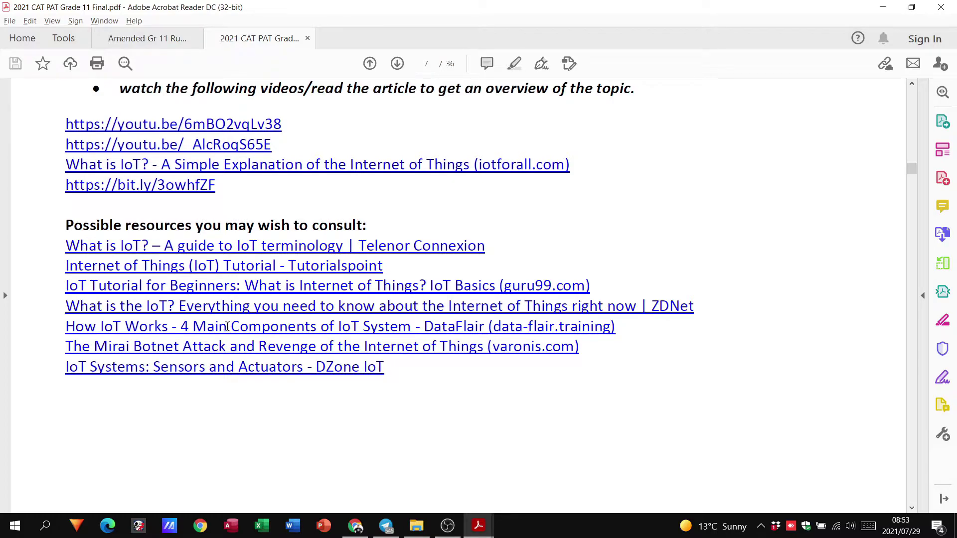
scroll(227, 327, "down", 3)
scroll(228, 326, "down", 3)
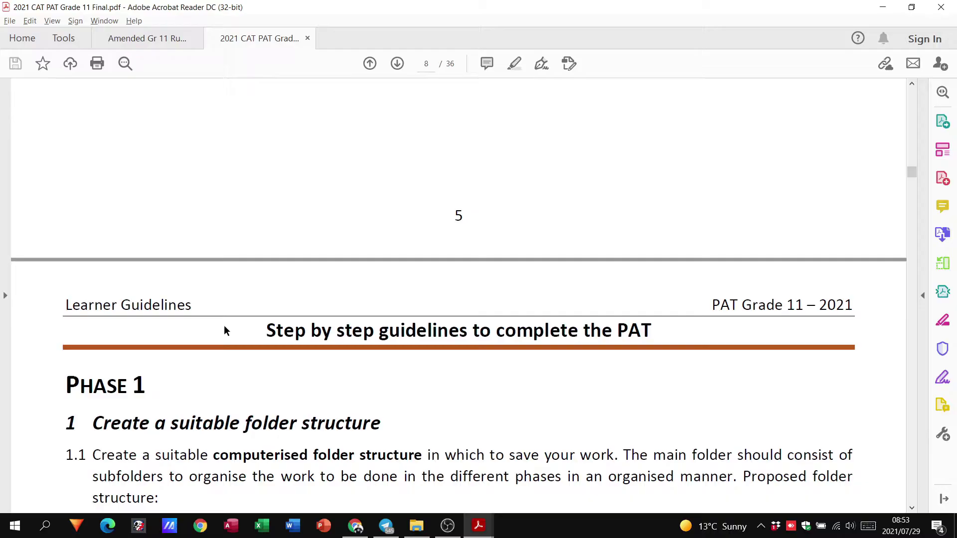
scroll(223, 329, "down", 2)
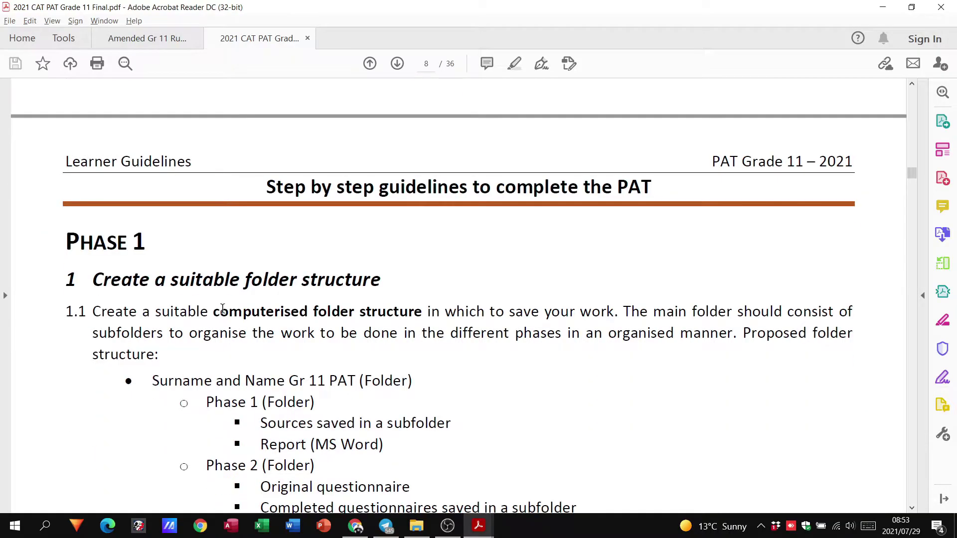
scroll(222, 314, "down", 2)
scroll(223, 314, "down", 1)
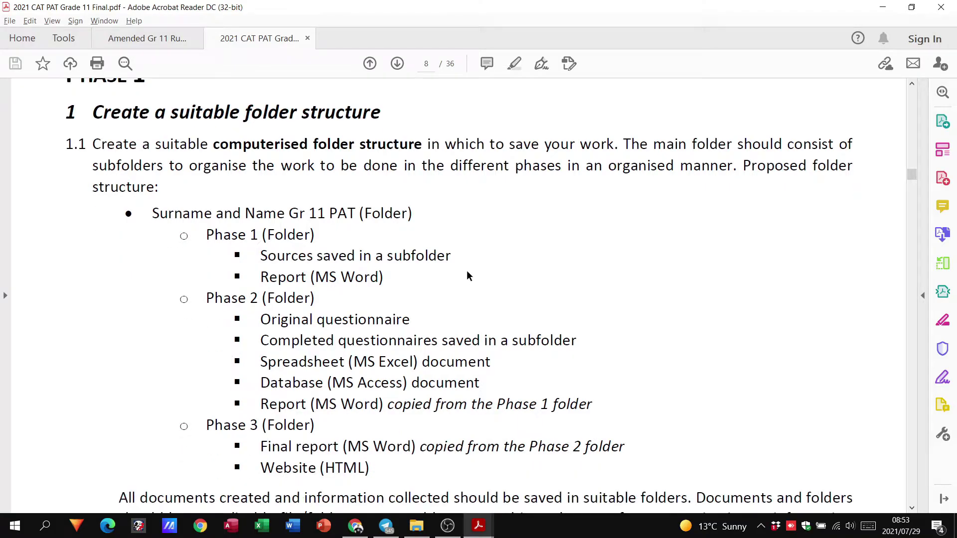
left_click(417, 526)
key("alt+Tab")
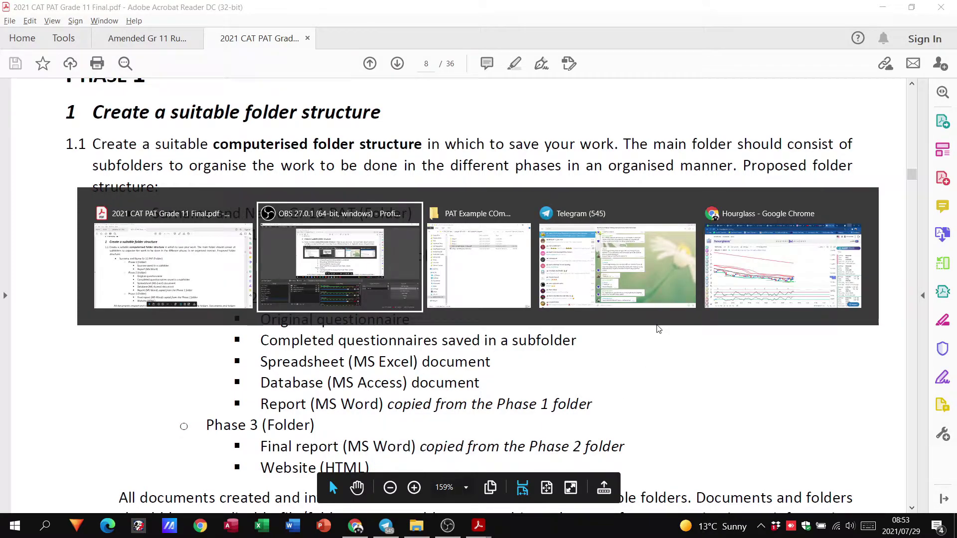
key("alt+Tab")
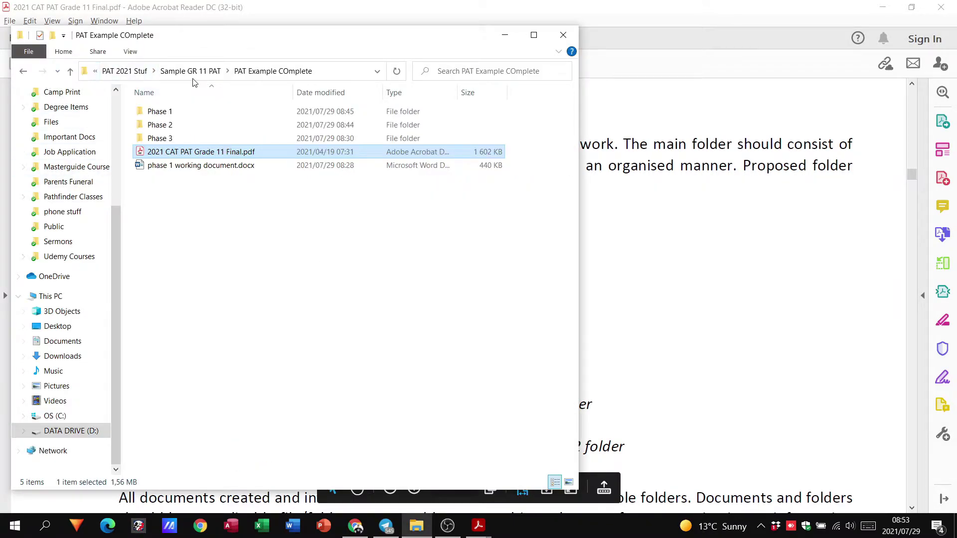
left_click(190, 71)
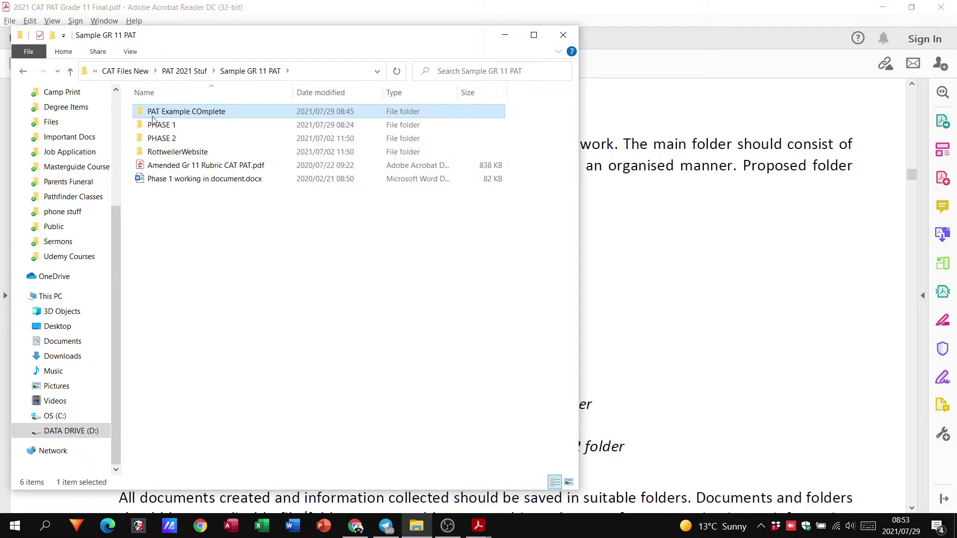
double_click(212, 113)
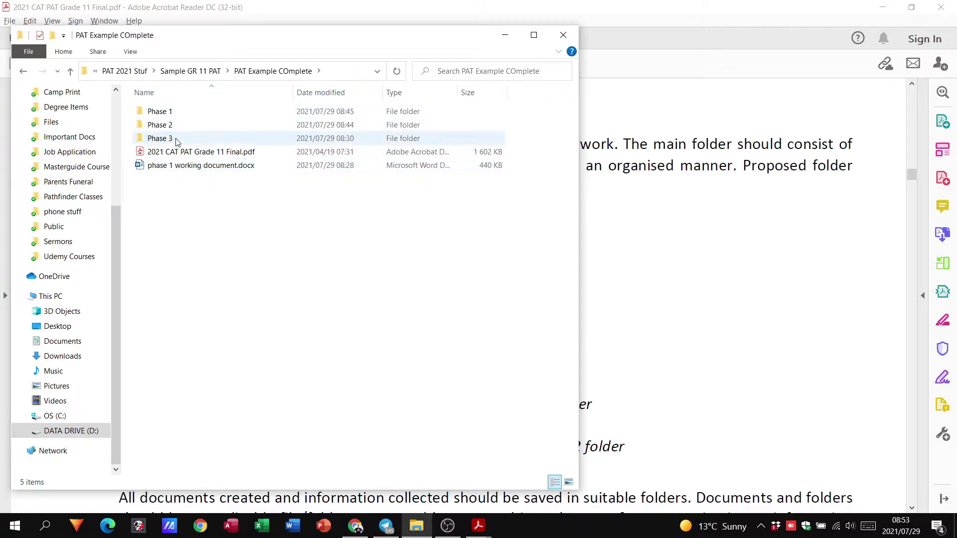
left_click(772, 244)
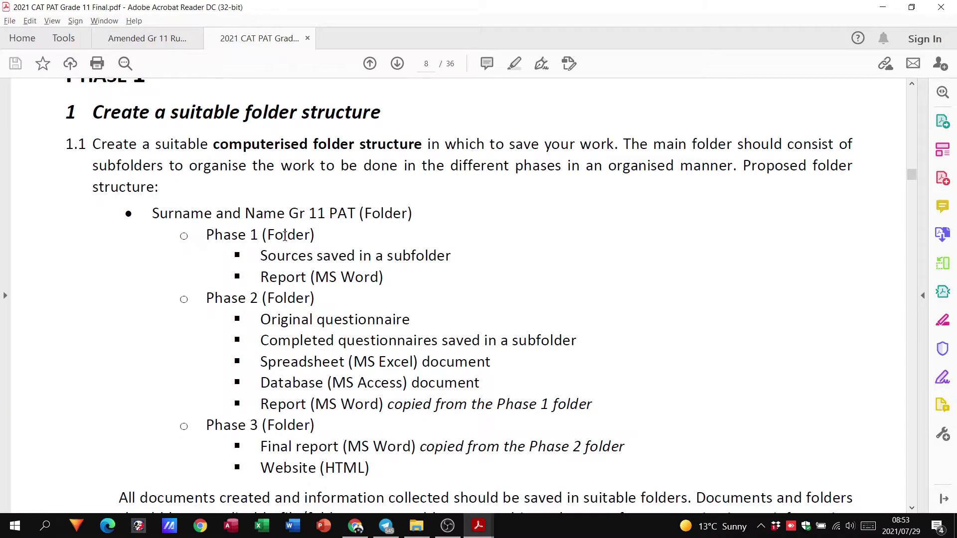
left_click_drag(261, 256, 452, 257)
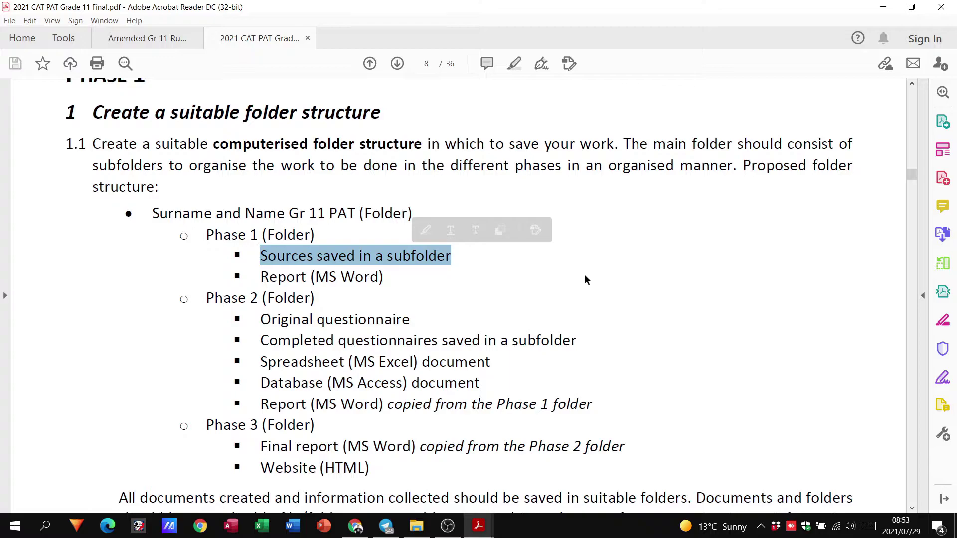
Step: Open Phase 1, create a folder named 'Sources' there, and check it against the guideline
key("alt+Tab")
left_click(160, 125)
double_click(160, 111)
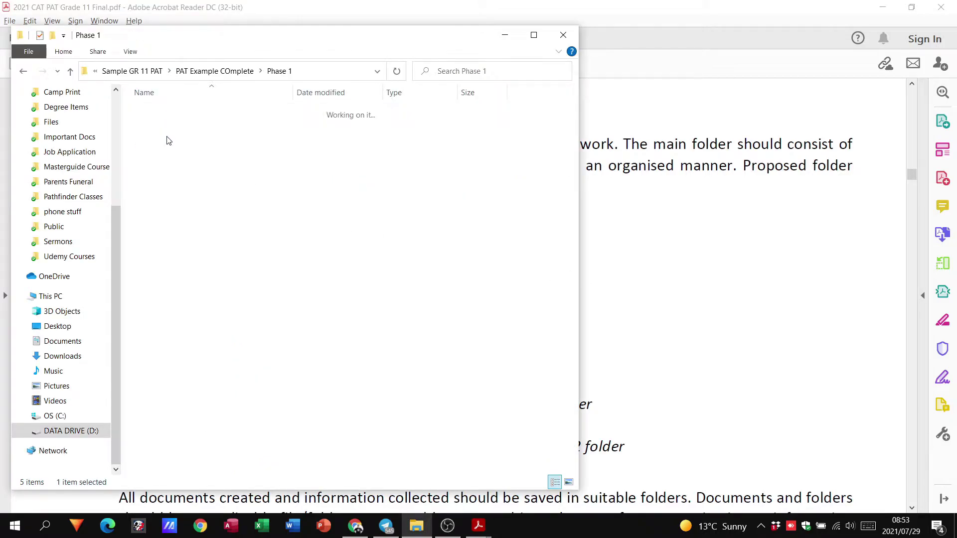
right_click(168, 163)
left_click(379, 336)
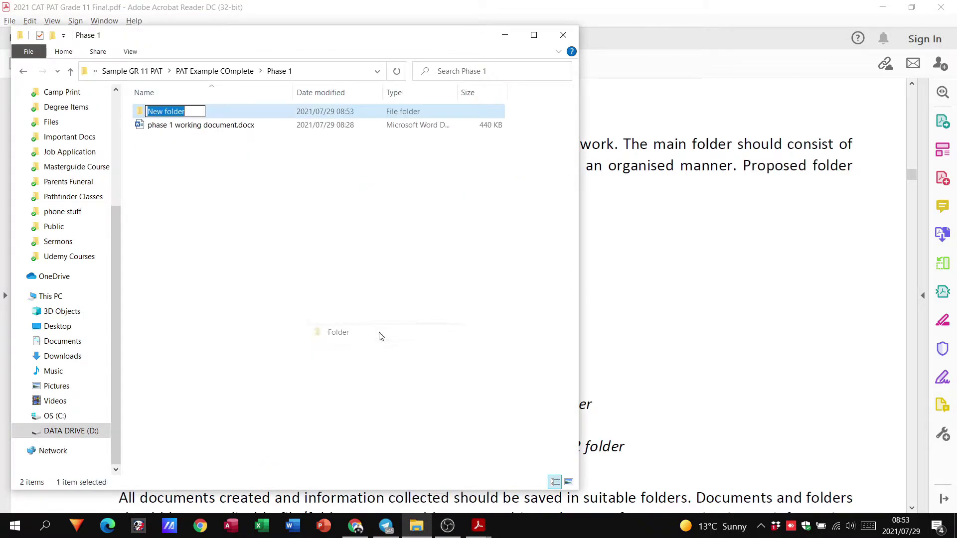
type("Sources")
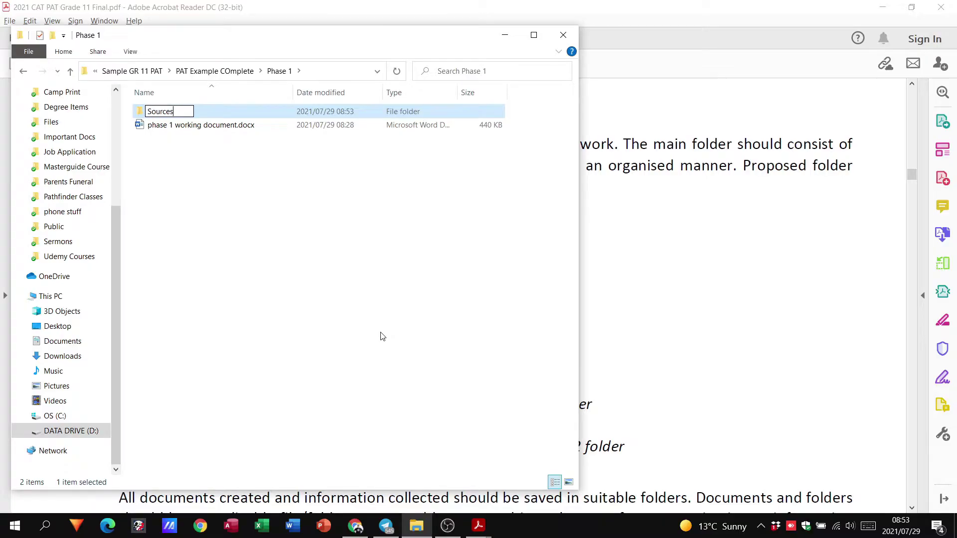
key("Return")
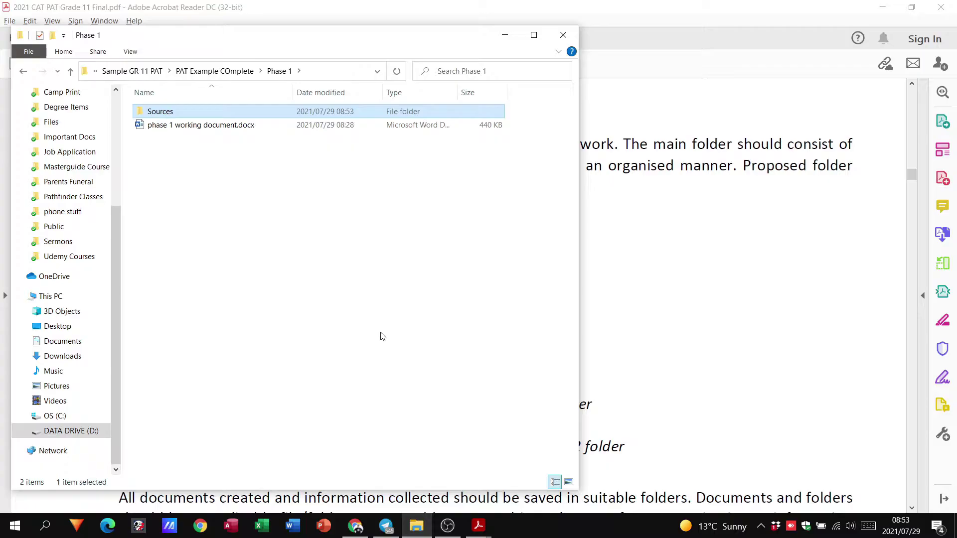
left_click(735, 223)
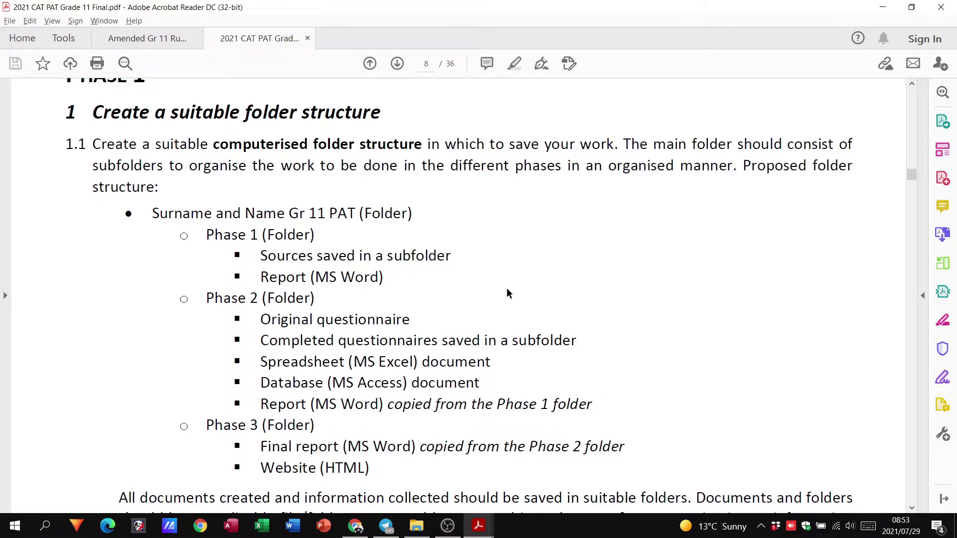
key("alt+Tab")
Step: Select phase 1 working document.docx and cross-check it against the guideline PDF
left_click(172, 128)
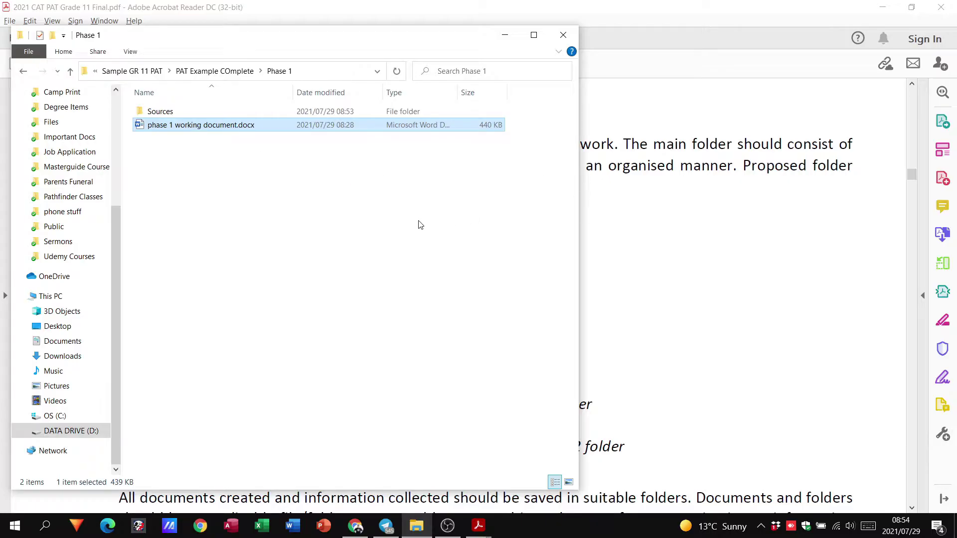
left_click(665, 205)
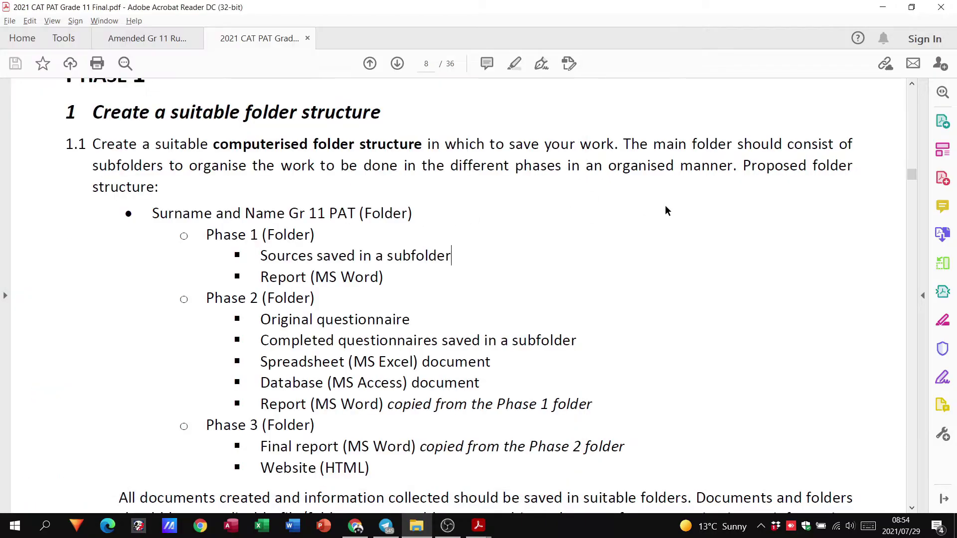
scroll(453, 228, "down", 1)
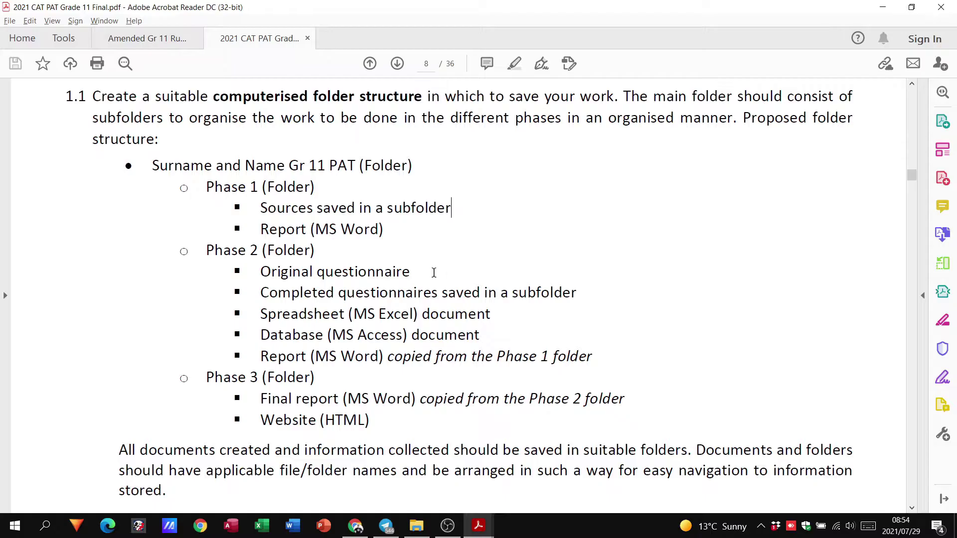
key("alt+Tab")
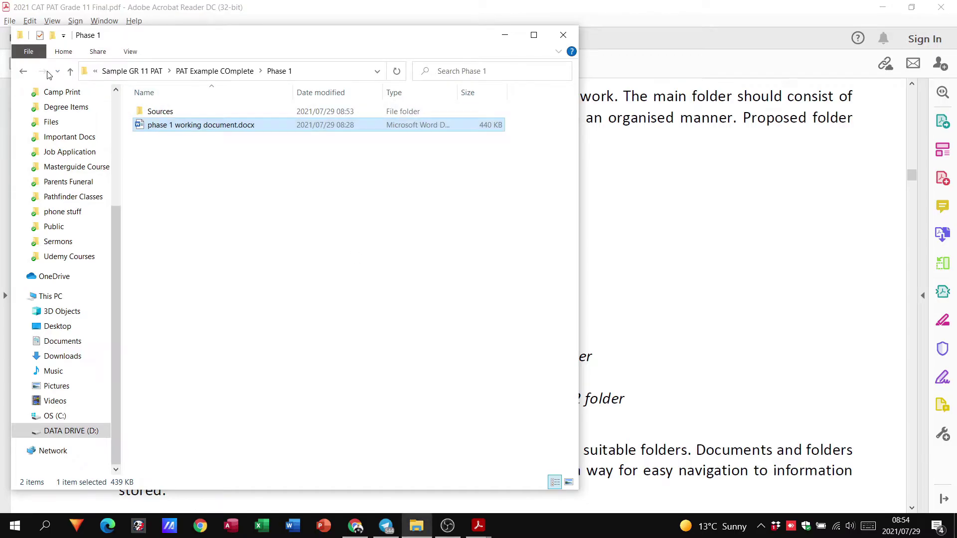
Step: Go back to PAT Example COmplete, open Phase 2, and compare questionnaire.docx with the guideline
left_click(27, 76)
double_click(149, 124)
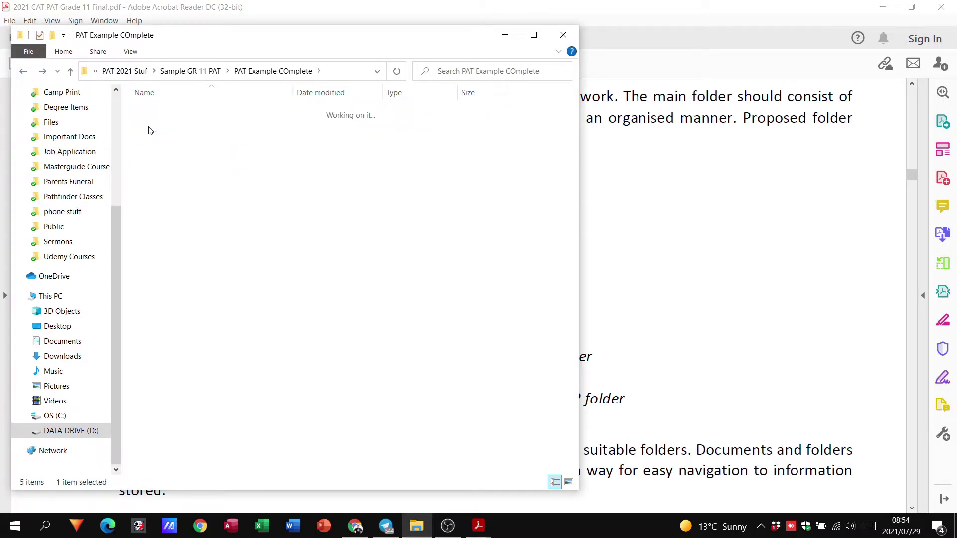
left_click(206, 154)
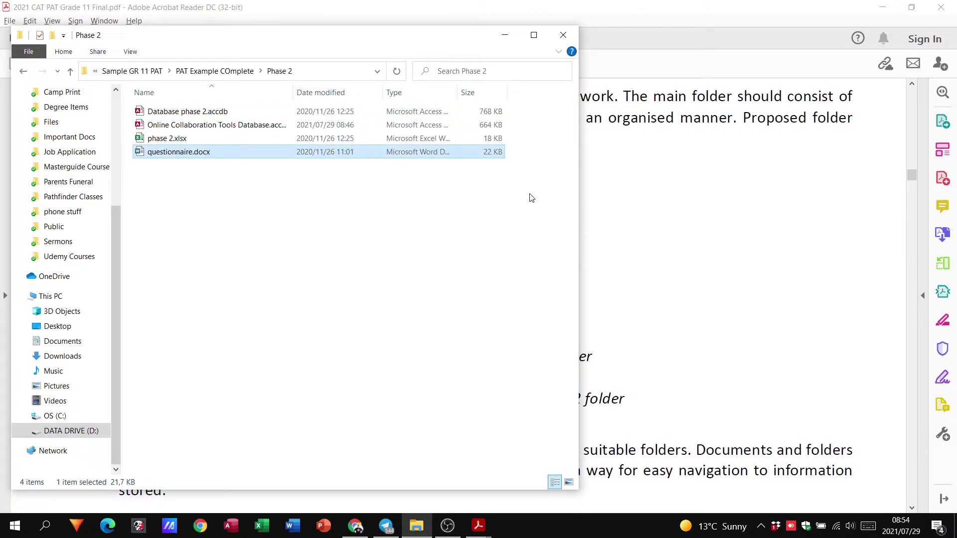
left_click(708, 235)
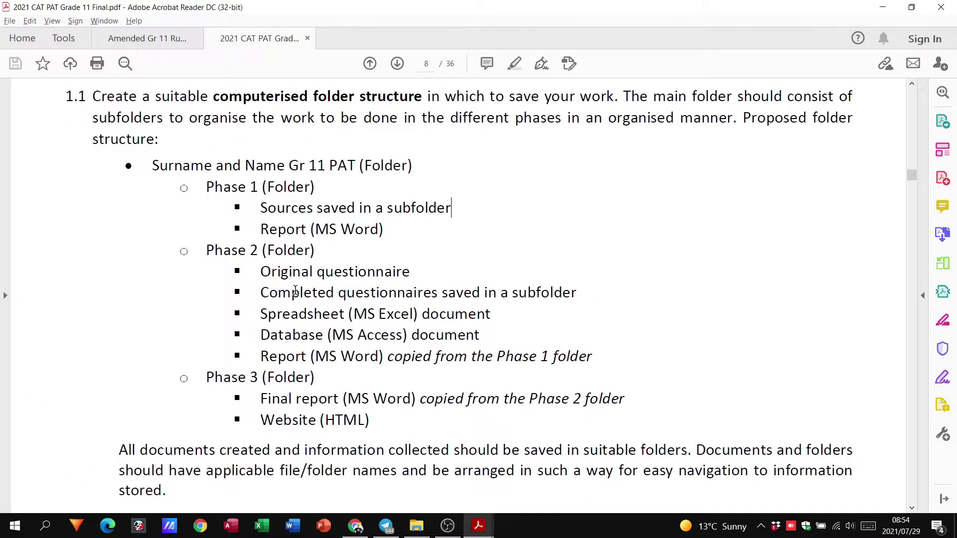
key("alt+Tab")
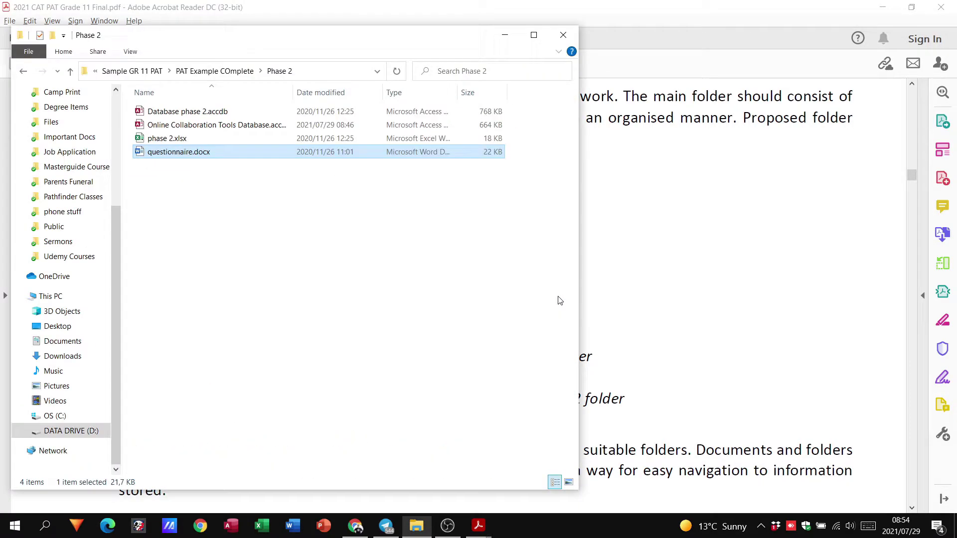
Step: Create a 'Completed Questionnaires' folder in Phase 2 and check it against the guideline
right_click(184, 188)
mouse_move(212, 359)
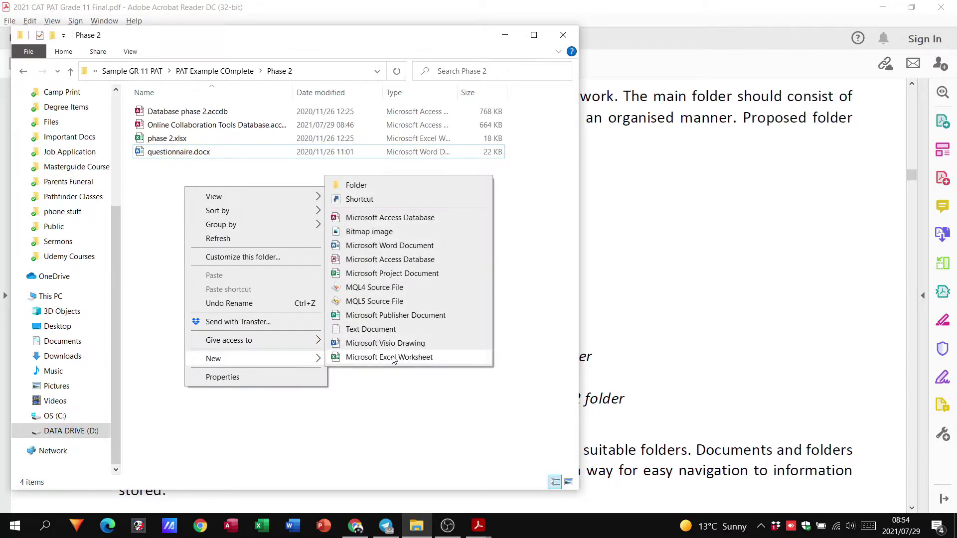
left_click(382, 190)
type("C")
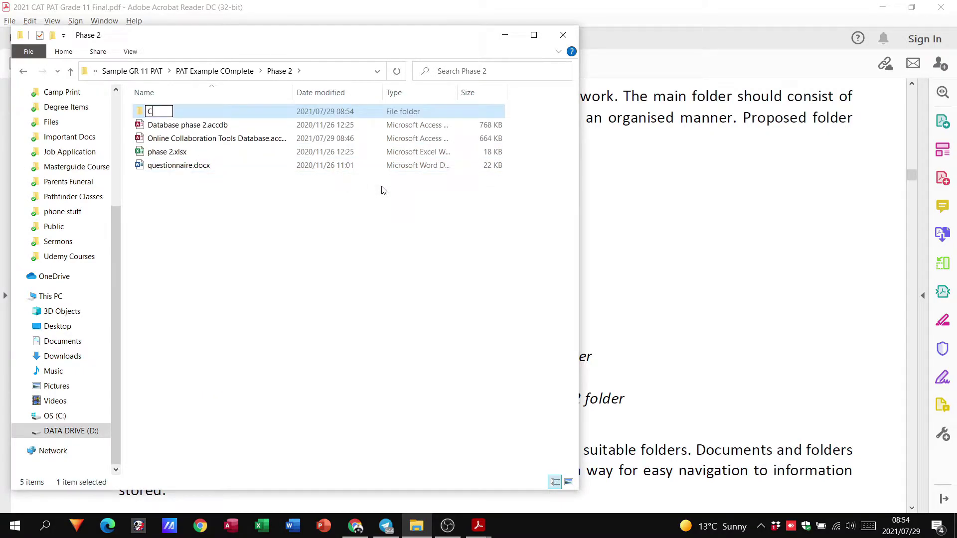
type("ompleted Q")
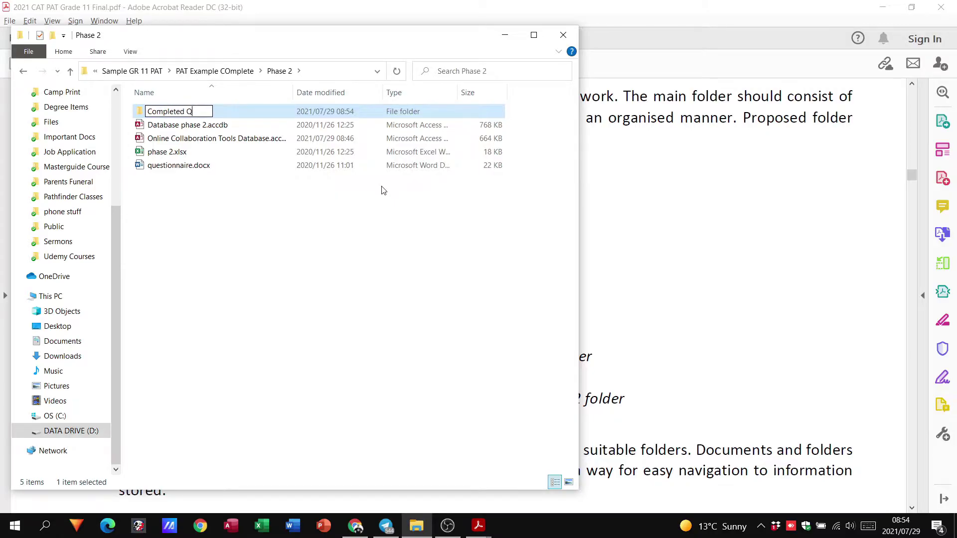
type("uestiona")
type("ires")
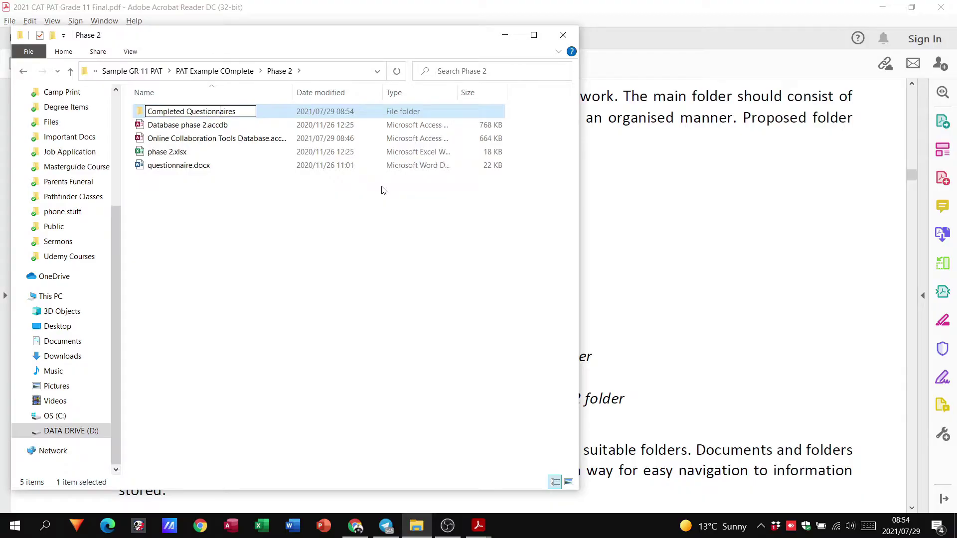
key("Return")
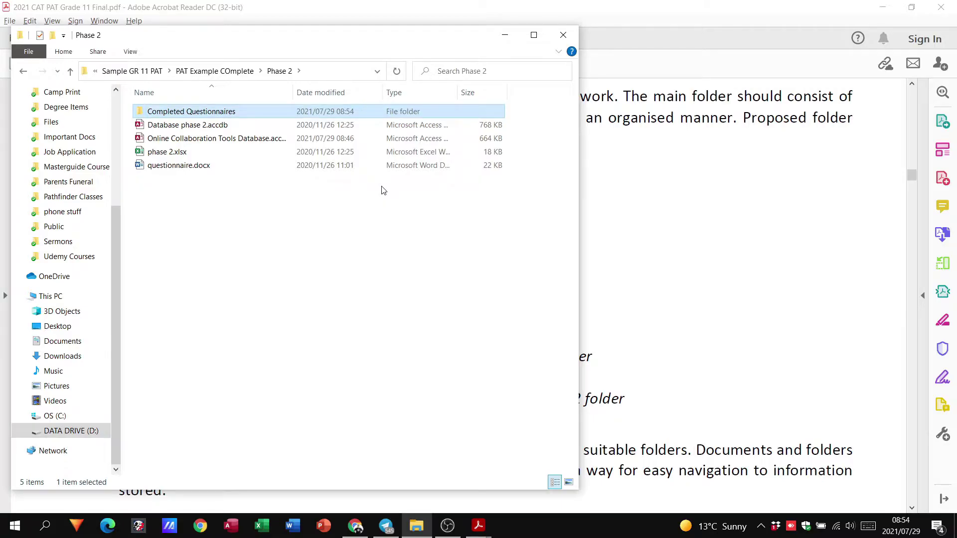
left_click(647, 220)
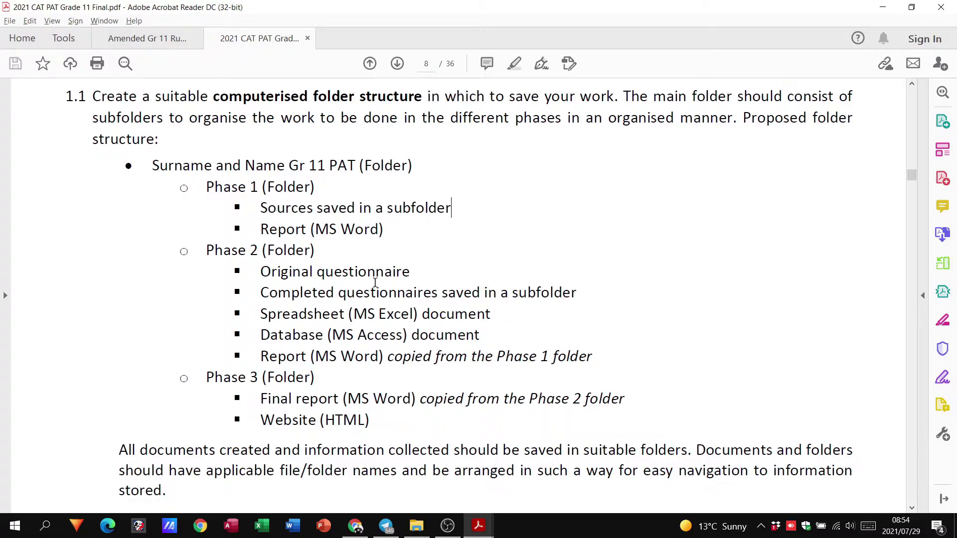
key("alt+Tab")
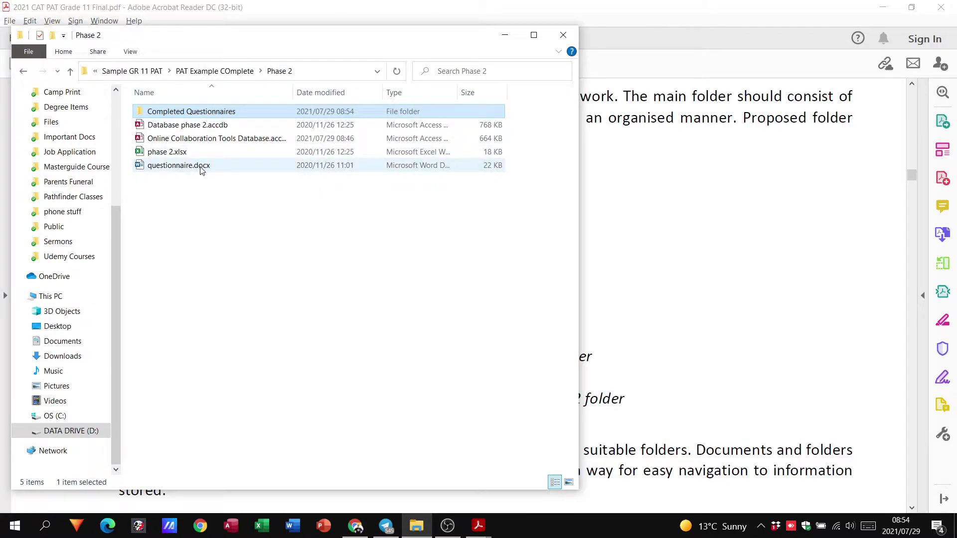
left_click(154, 169)
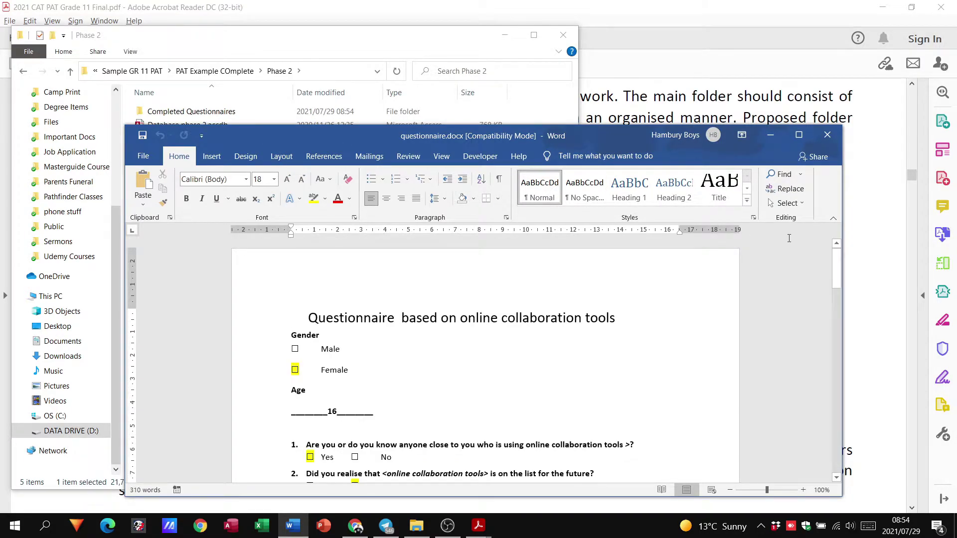
left_click(797, 139)
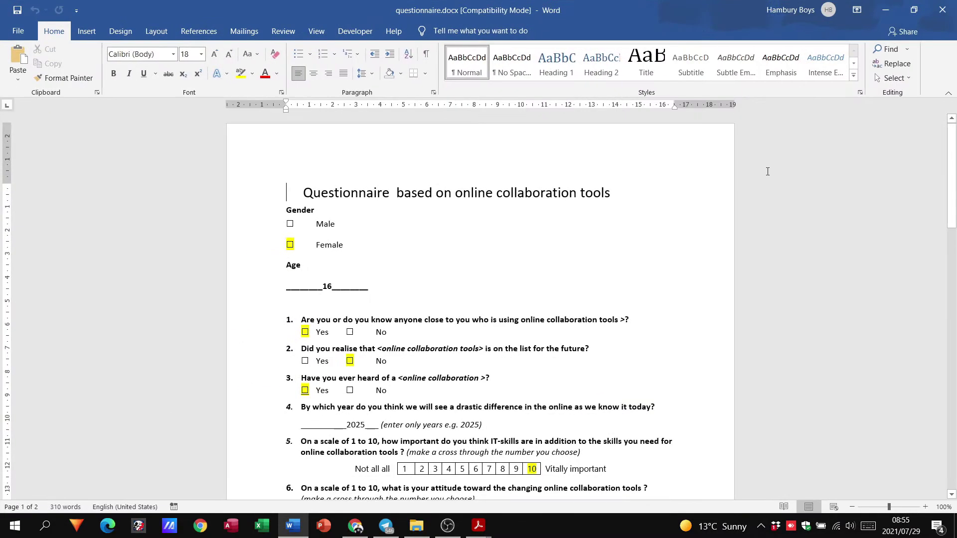
scroll(726, 218, "down", 2)
scroll(726, 217, "down", 2)
scroll(726, 218, "down", 1)
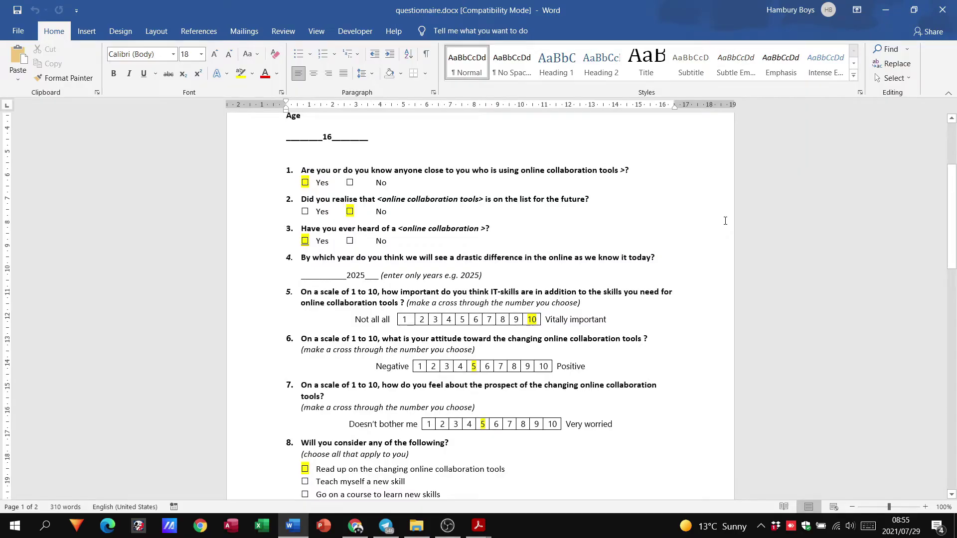
left_click(943, 15)
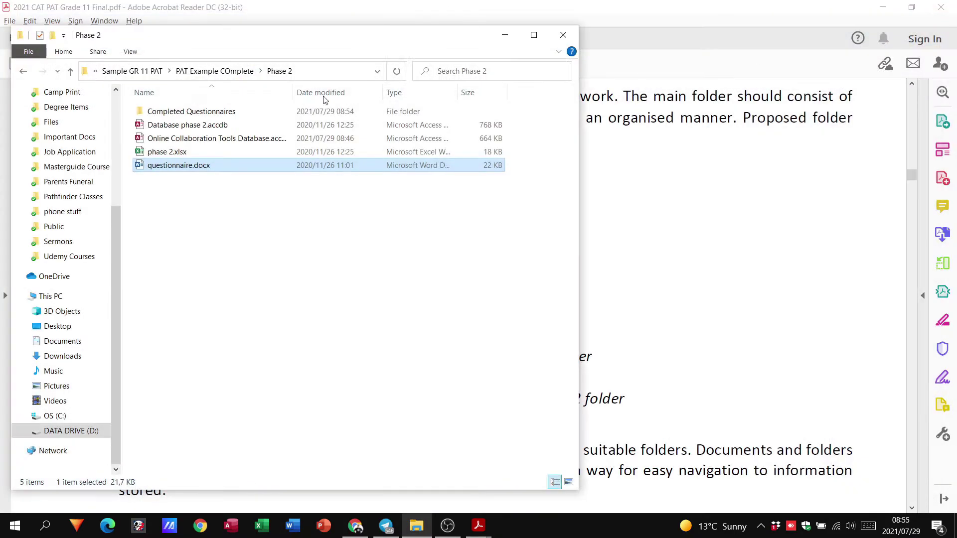
left_click(200, 169)
left_click(201, 192)
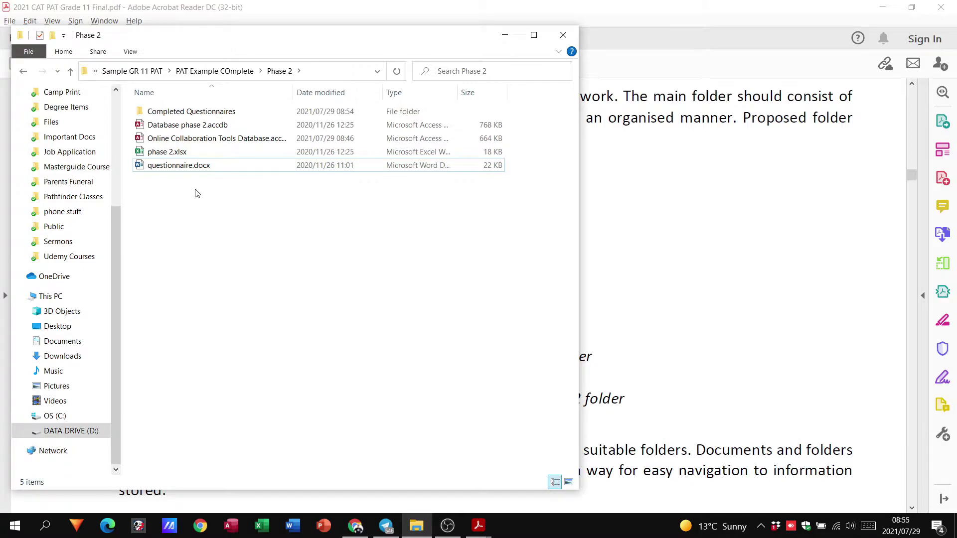
left_click(192, 113)
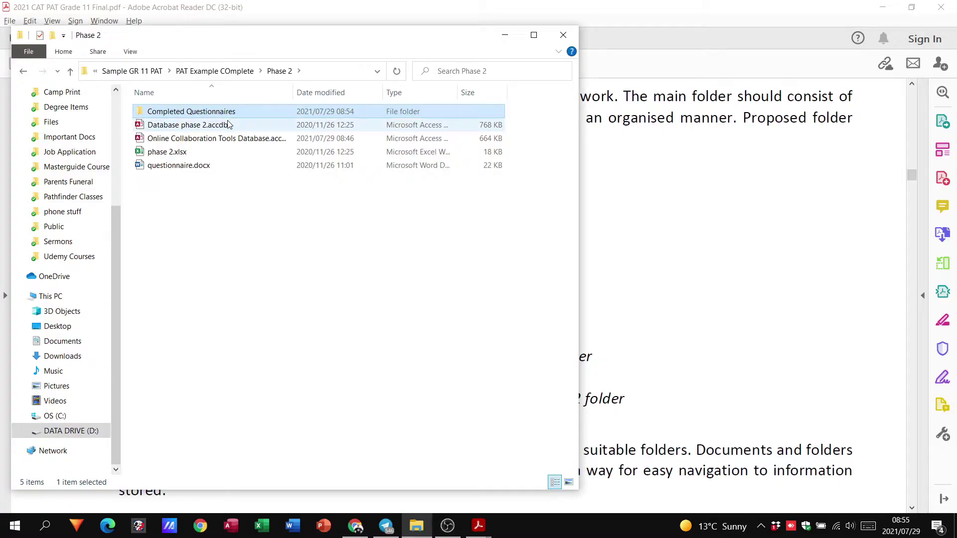
left_click(672, 240)
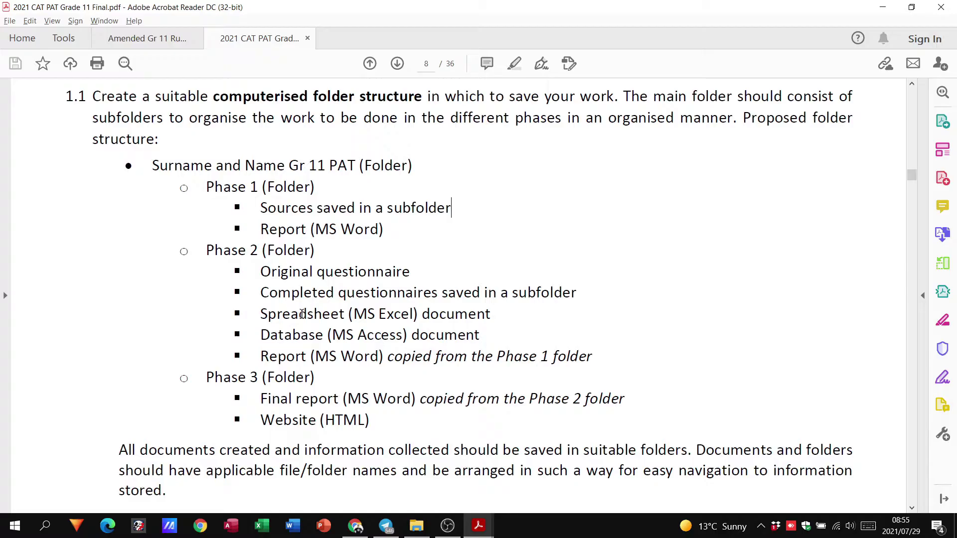
key("alt+Tab")
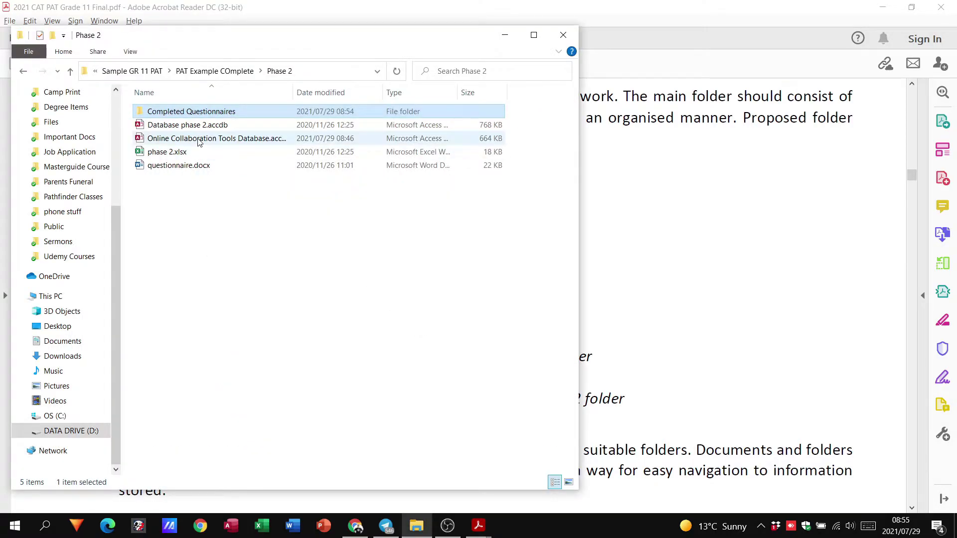
left_click(199, 151)
left_click(205, 126)
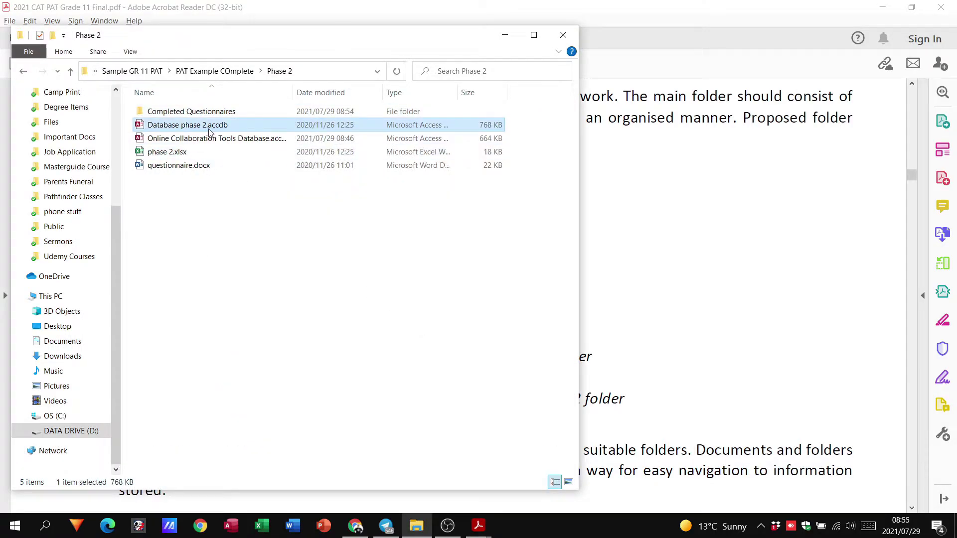
left_click(214, 139)
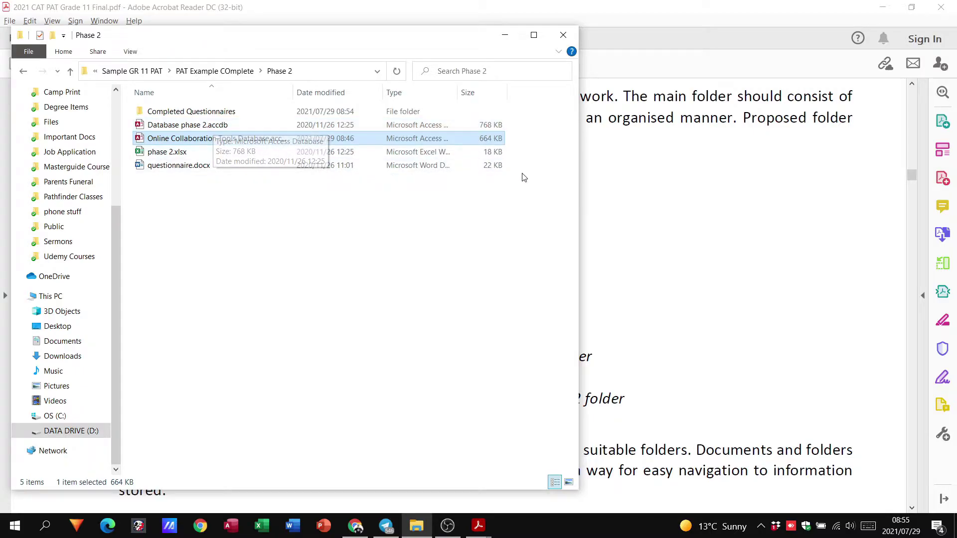
left_click(622, 202)
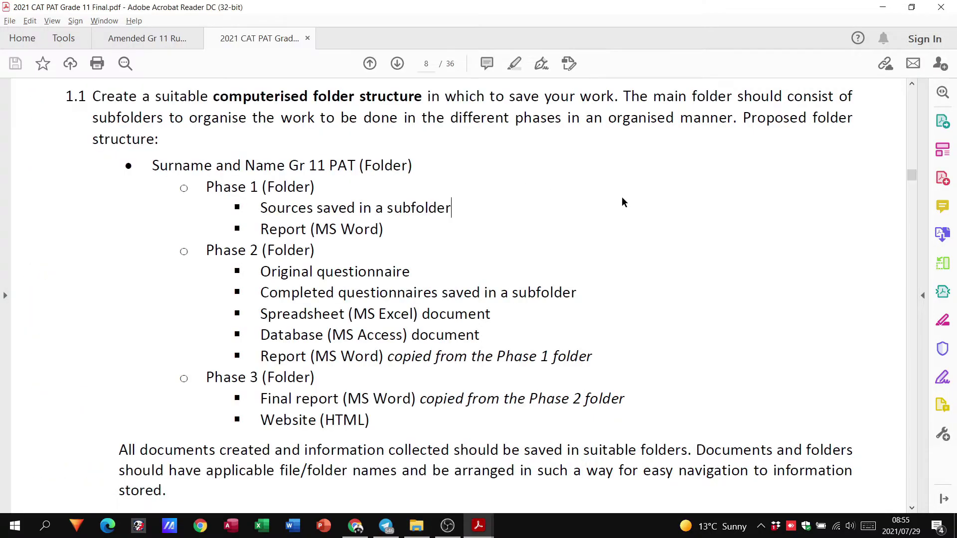
scroll(449, 315, "down", 1)
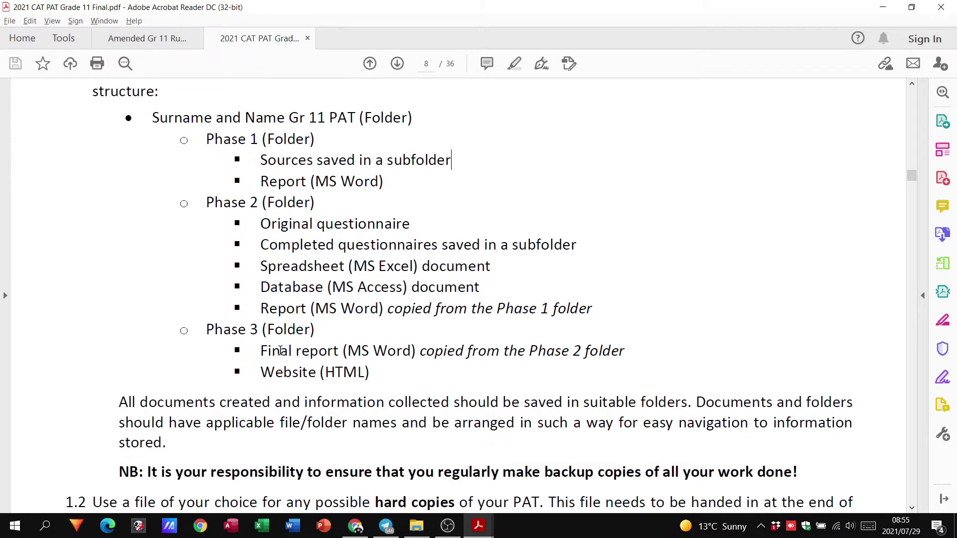
left_click_drag(260, 351, 412, 350)
key("alt+Tab")
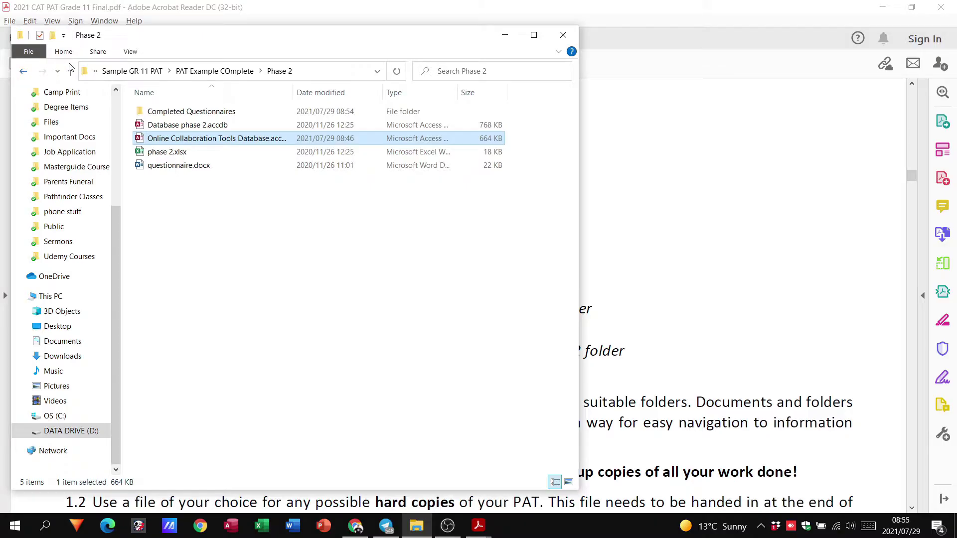
Step: Peek into Phase 3, go up to Sample GR 11 PAT, and rename PAT Example COmplete to 'Hambury PAT Grade 11 2021'
left_click(70, 70)
double_click(171, 138)
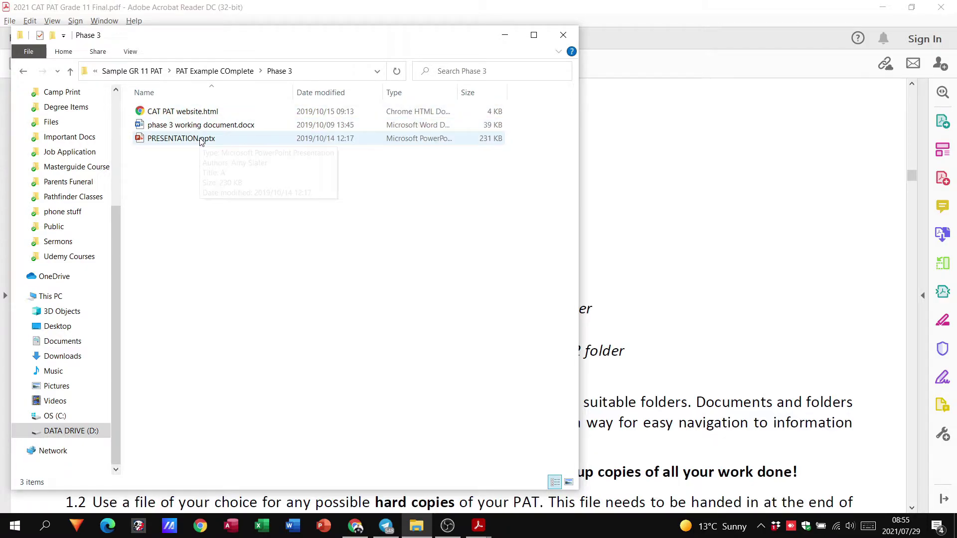
left_click(24, 73)
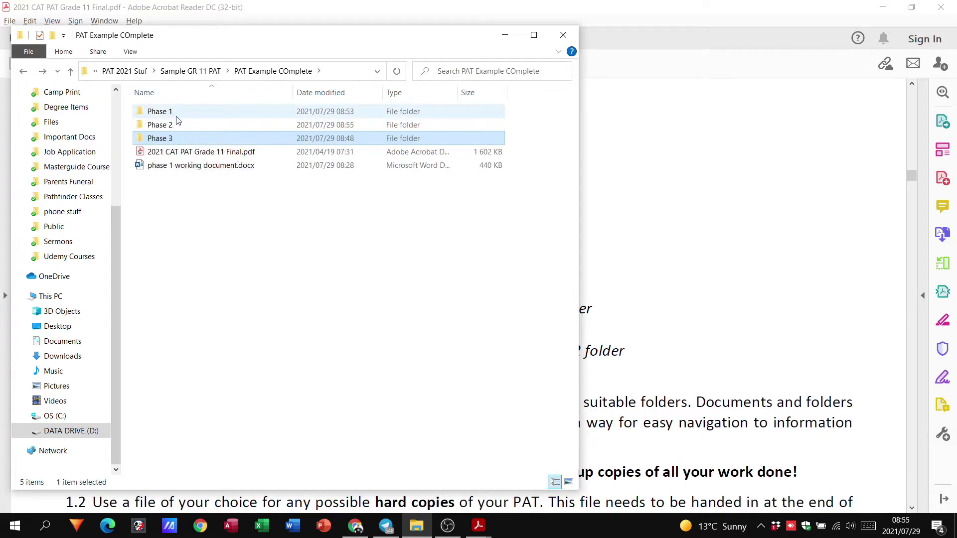
left_click(24, 72)
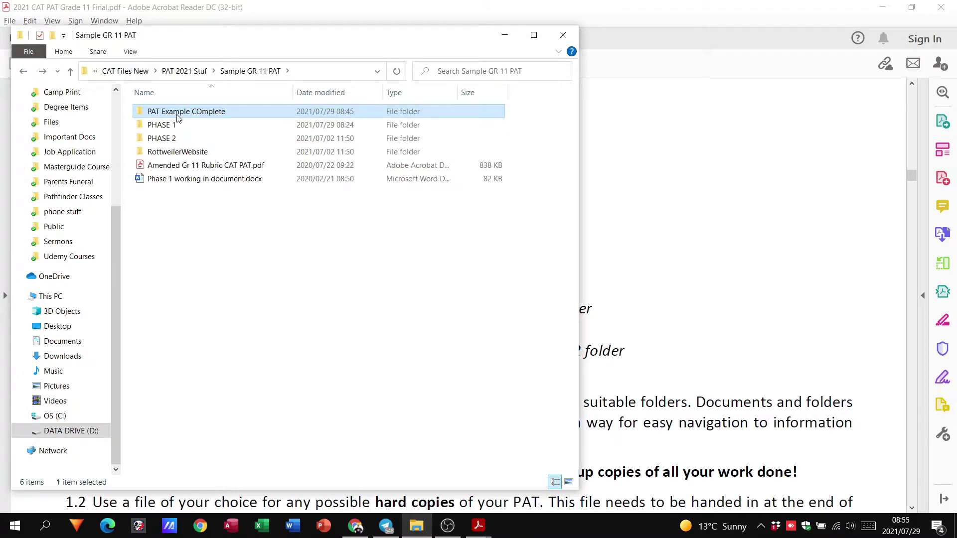
left_click(179, 112)
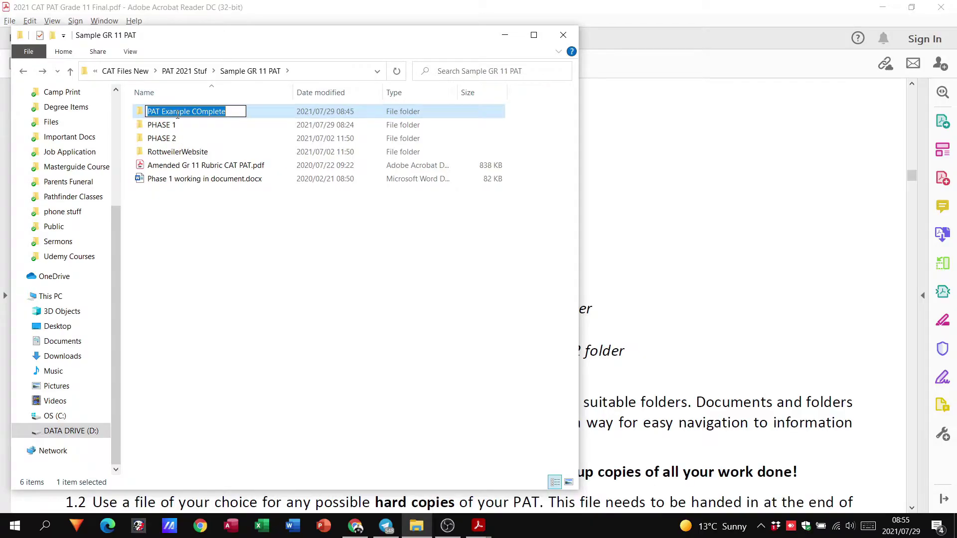
type("Hambury")
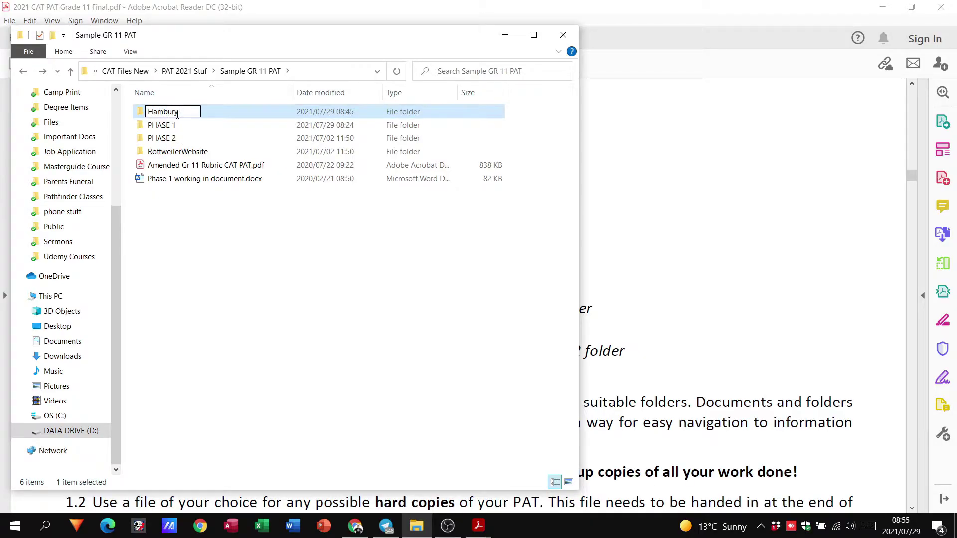
type(" PAT G")
type("rade 11 ")
type("2020")
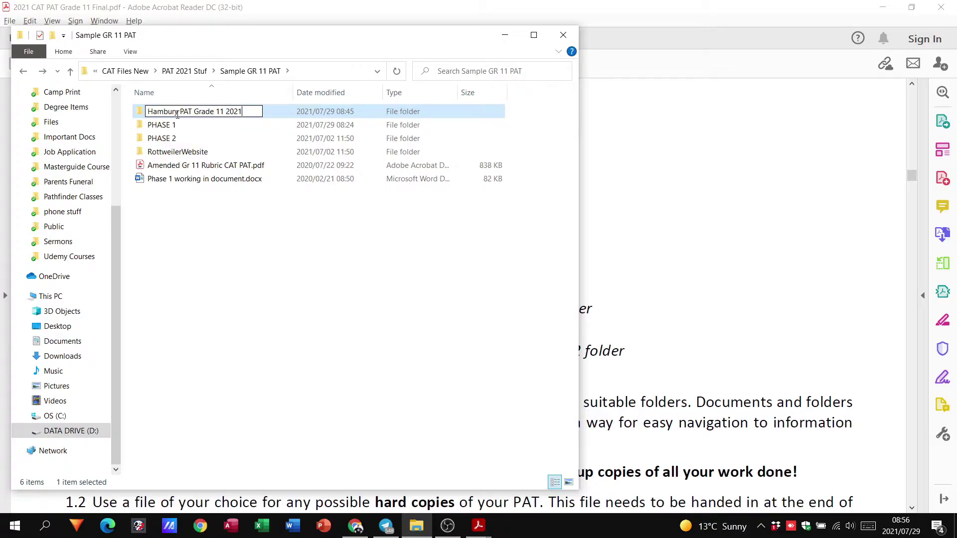
key("Return")
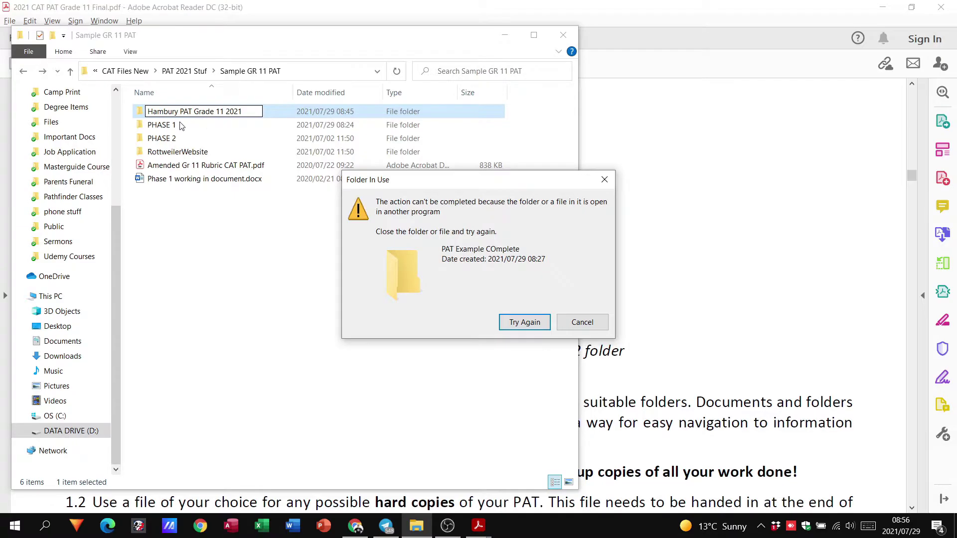
Step: Cancel the folder-in-use warning, then browse Phase 1, Phase 2 and Phase 3 in PAT Example COmplete
left_click(581, 328)
double_click(199, 117)
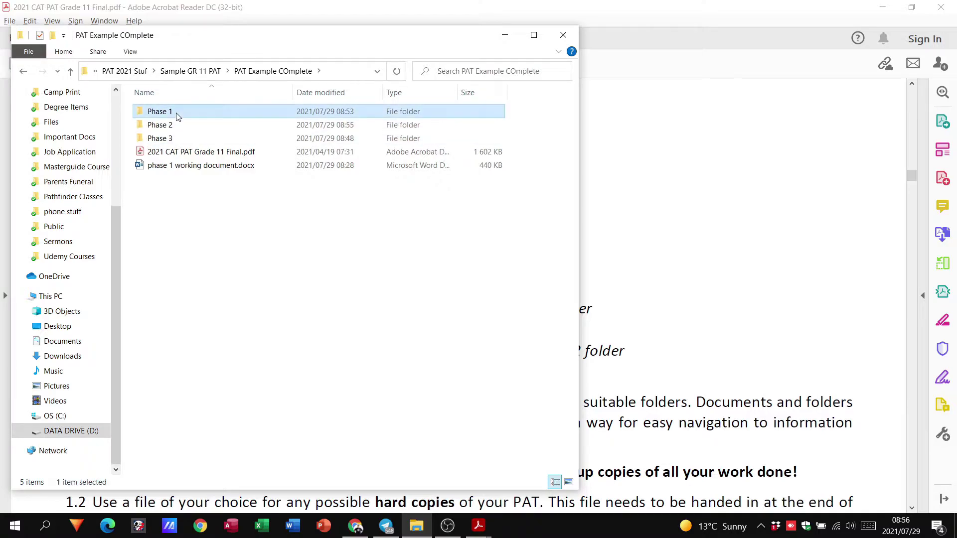
double_click(177, 117)
key("alt+Left")
double_click(177, 125)
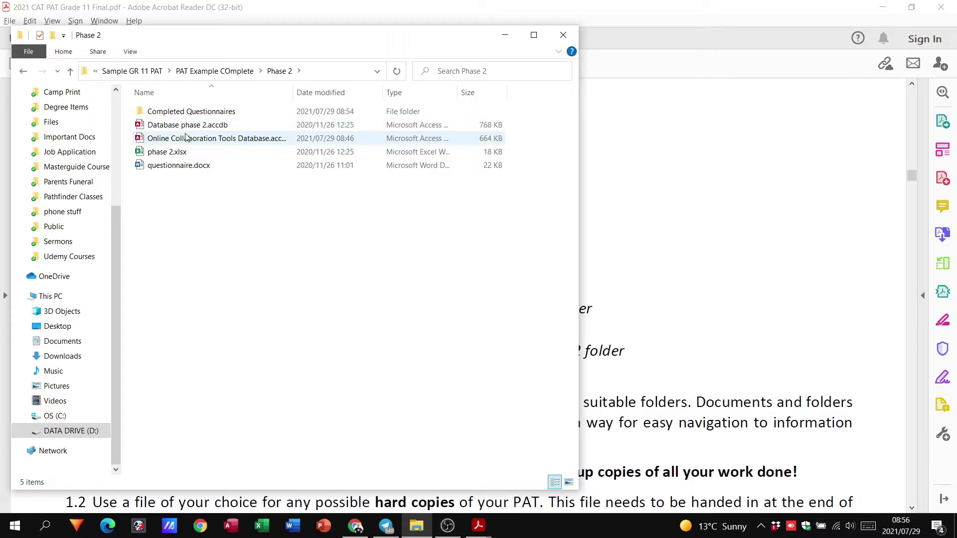
key("alt+Left")
double_click(187, 140)
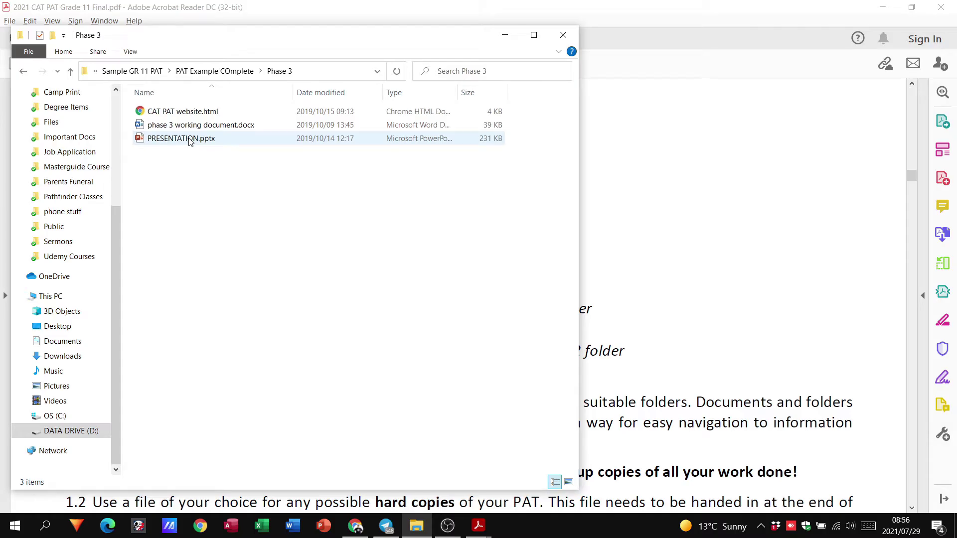
key("alt+Left")
Step: Consult the guideline PDF, then open phase 1 working document.docx from the Phase 1 folder
left_click(669, 235)
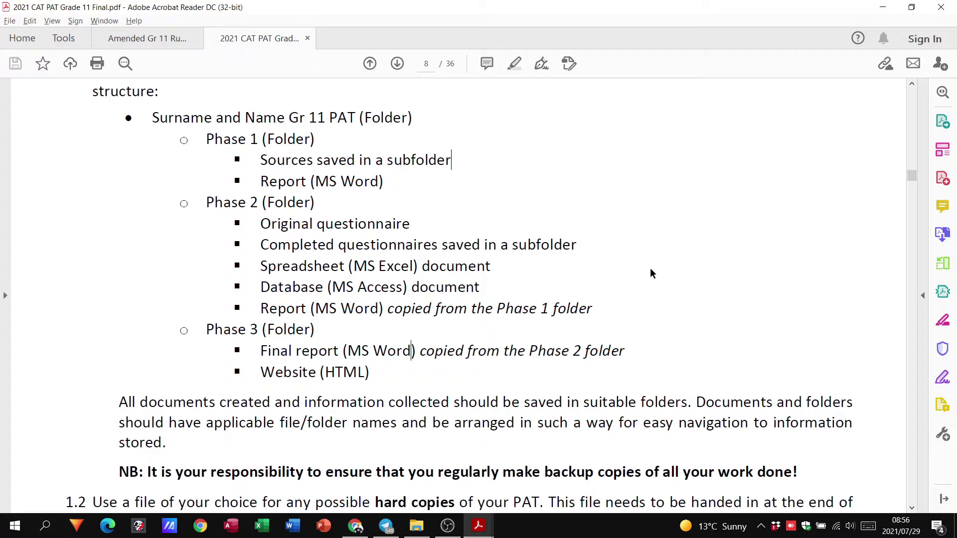
scroll(484, 351, "down", 5)
scroll(472, 349, "down", 5)
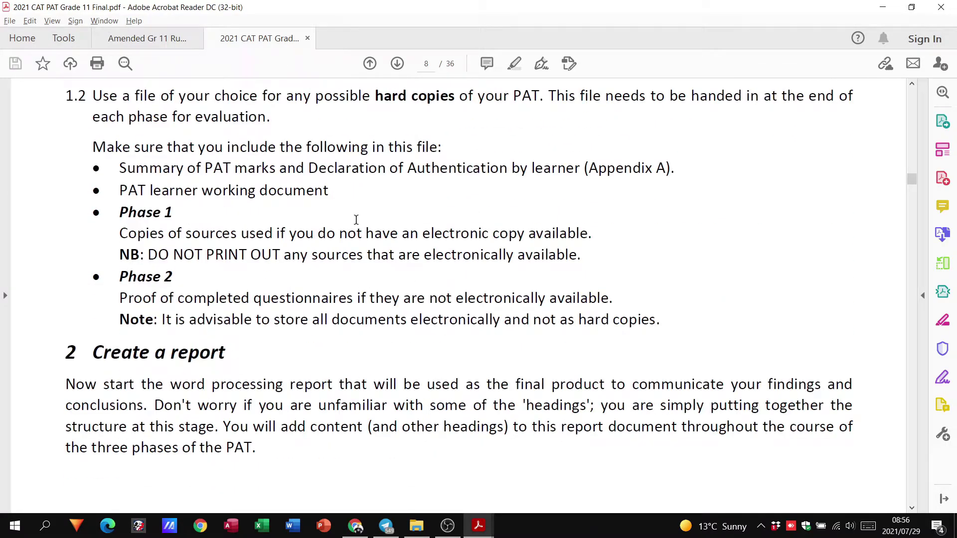
scroll(354, 217, "down", 4)
scroll(237, 212, "down", 3)
scroll(235, 207, "down", 4)
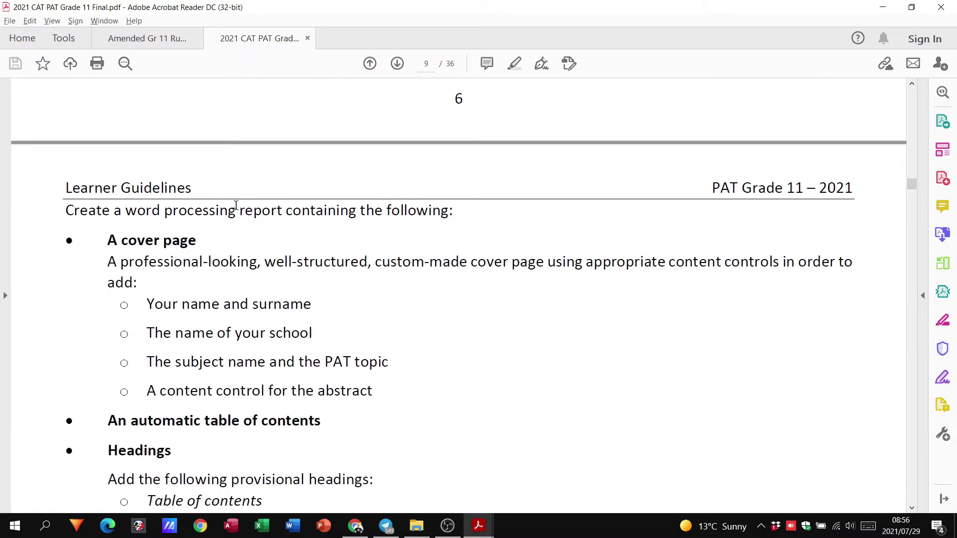
scroll(235, 203, "down", 3)
scroll(227, 161, "up", 2)
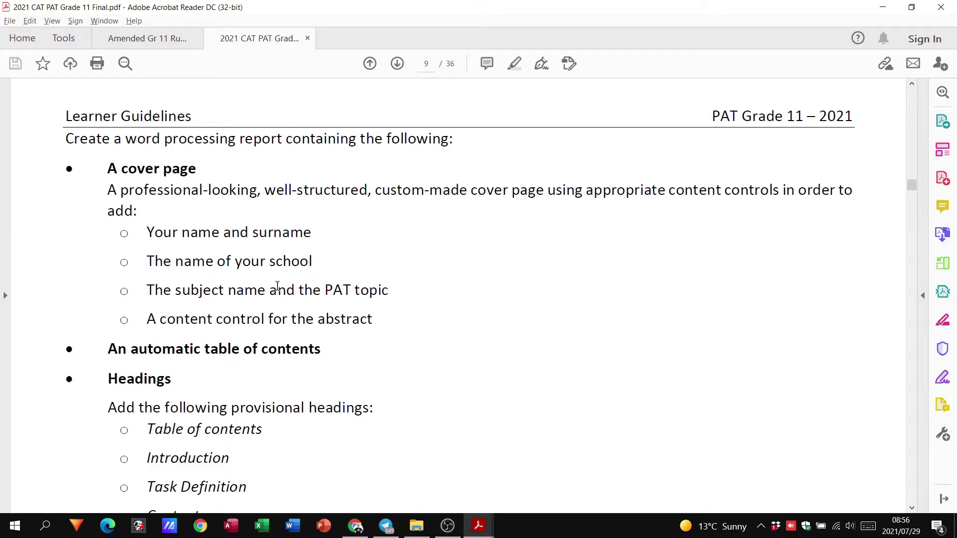
key("alt+Tab")
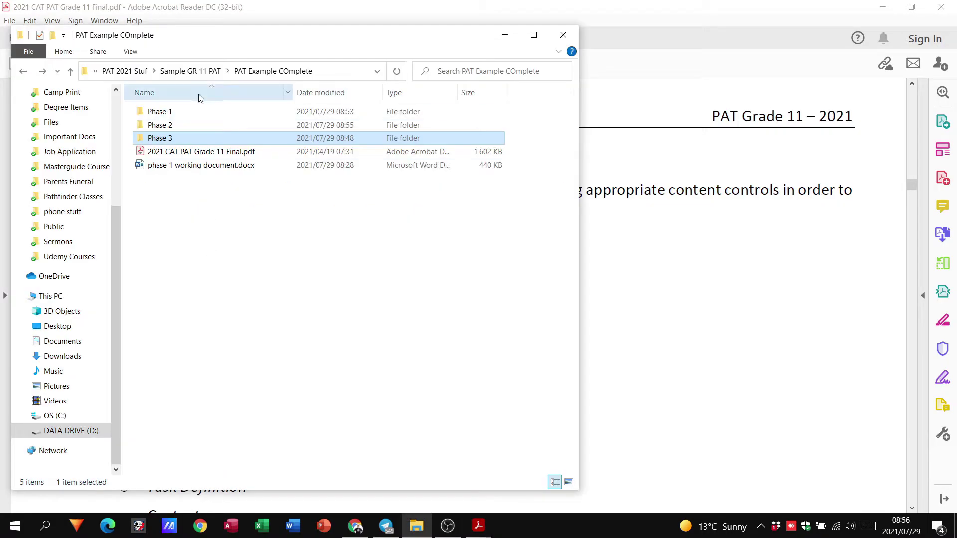
double_click(195, 109)
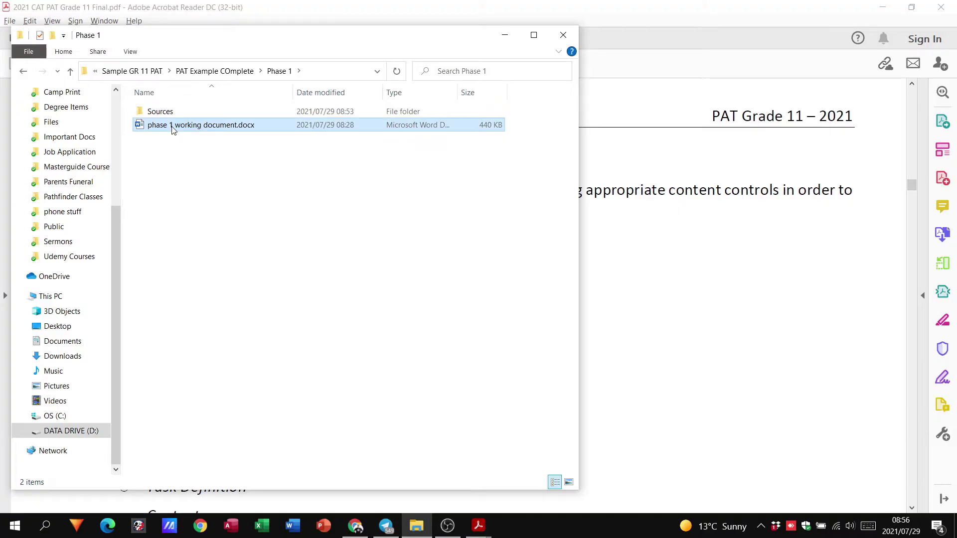
double_click(172, 130)
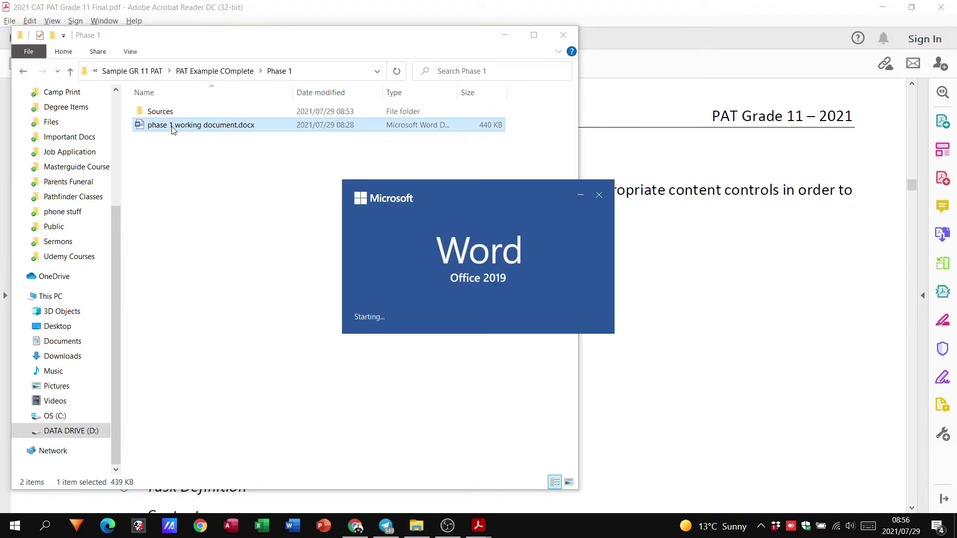
scroll(751, 284, "down", 3)
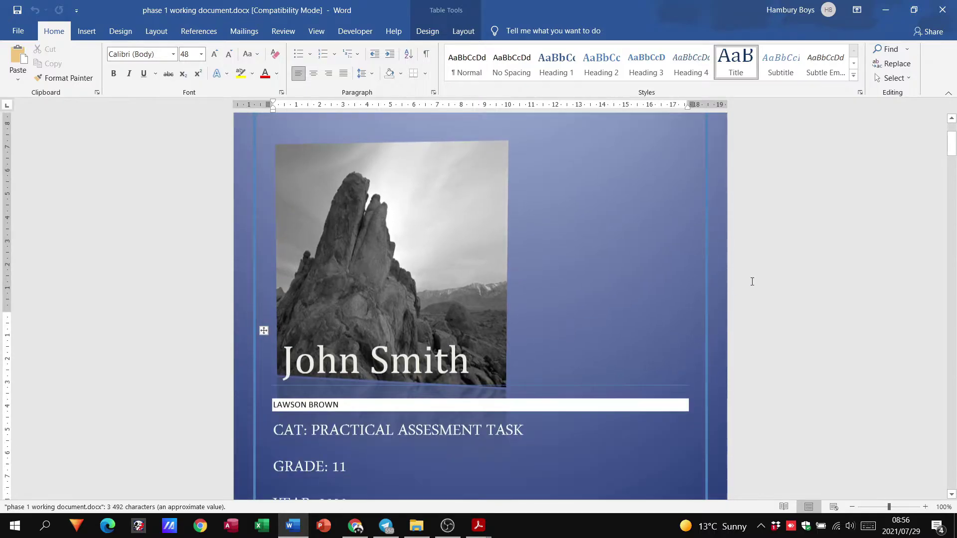
scroll(752, 284, "down", 3)
scroll(750, 285, "down", 2)
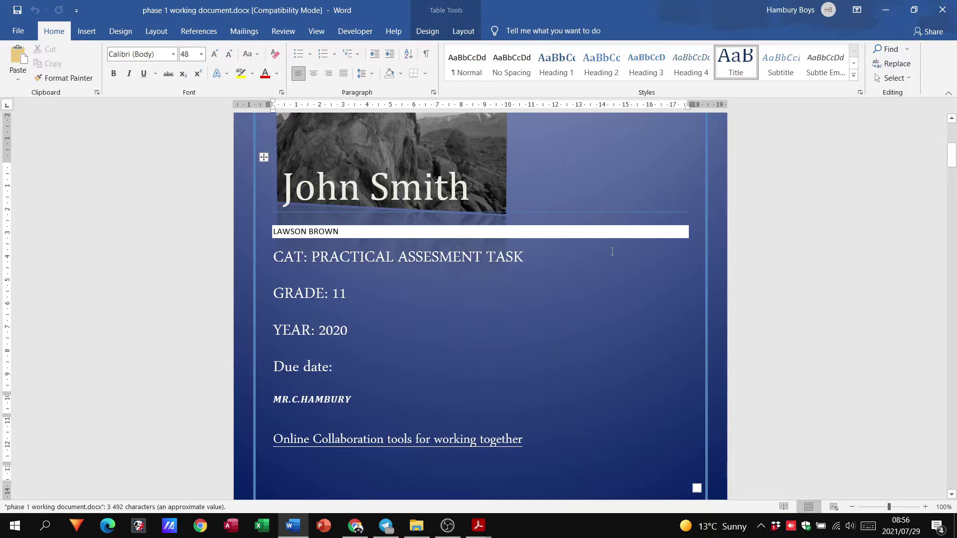
Step: Compare the John Smith cover page with the guideline, zoom out to 90%, and select the table of contents
key("alt+Tab")
key("alt+Tab")
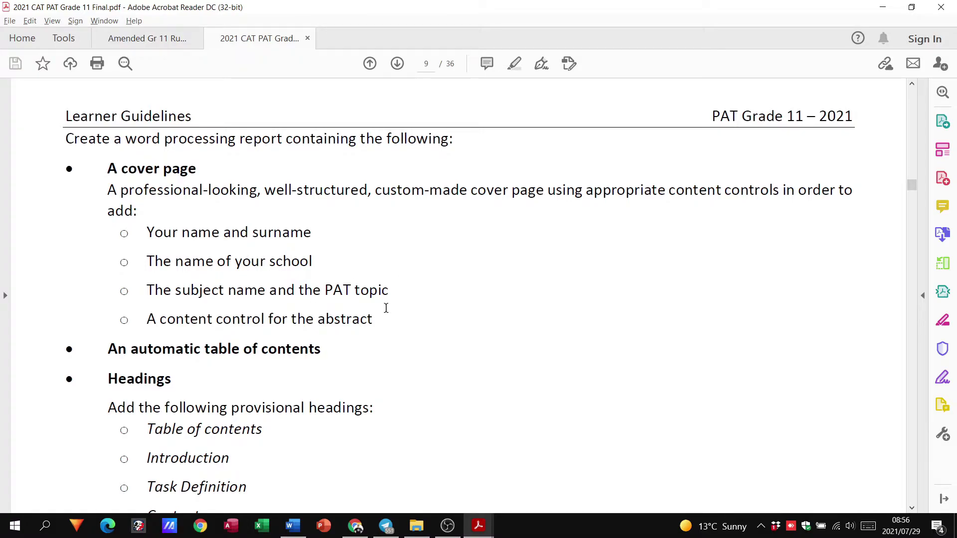
key("alt+Tab")
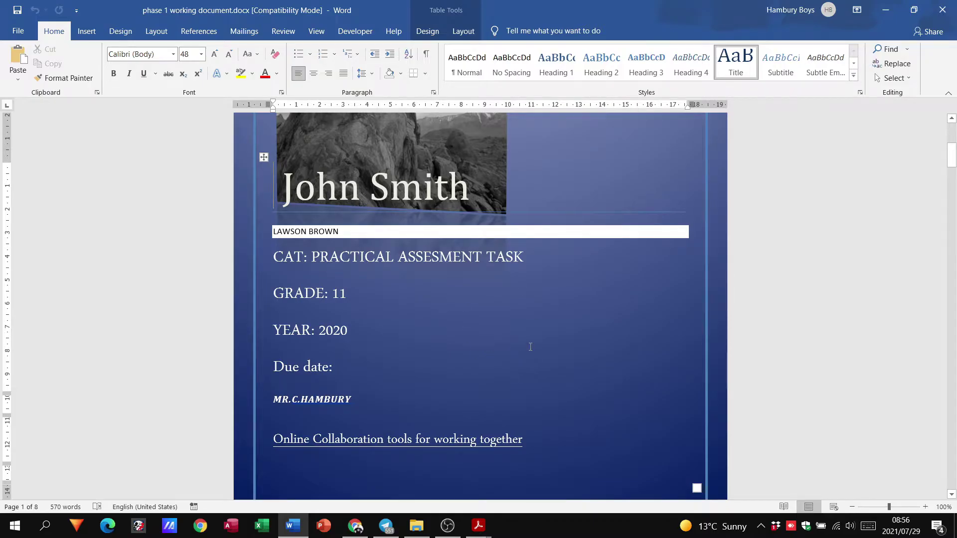
scroll(530, 346, "up", 4)
scroll(583, 374, "up", 2)
scroll(617, 397, "up", 1)
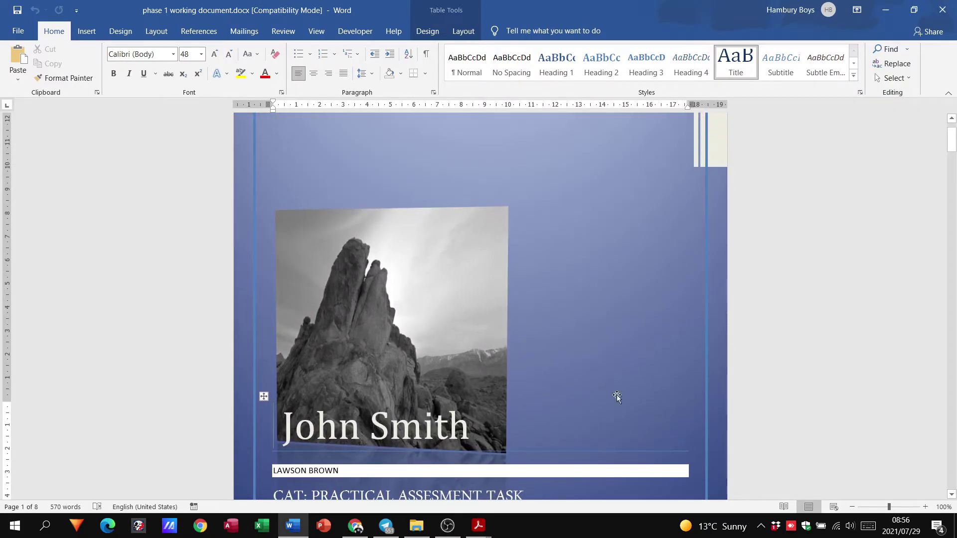
left_click(852, 508)
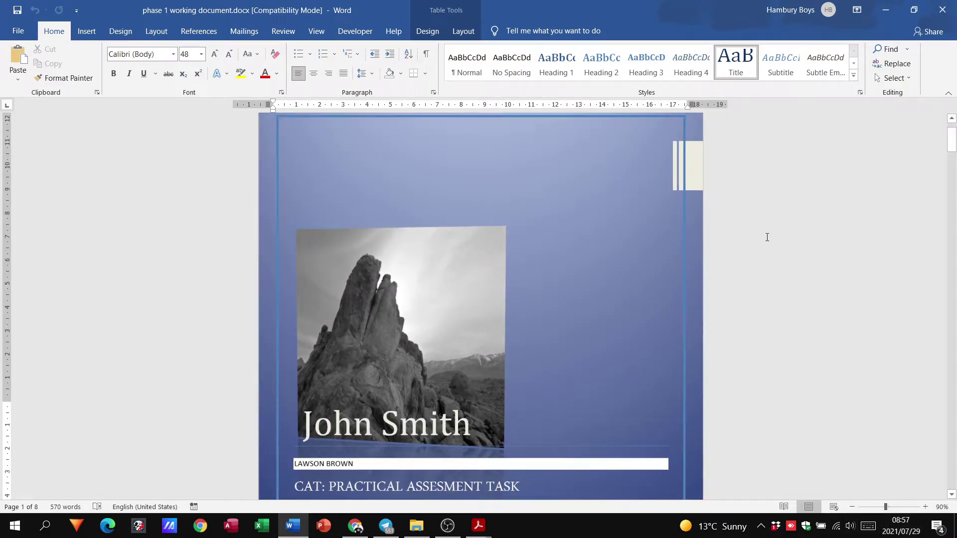
scroll(486, 265, "down", 1)
scroll(225, 219, "down", 2)
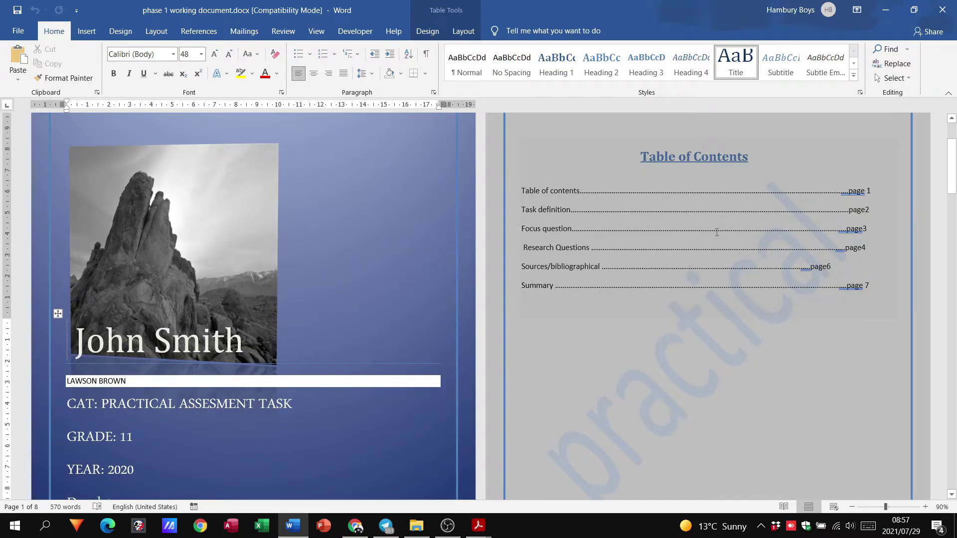
left_click(666, 228)
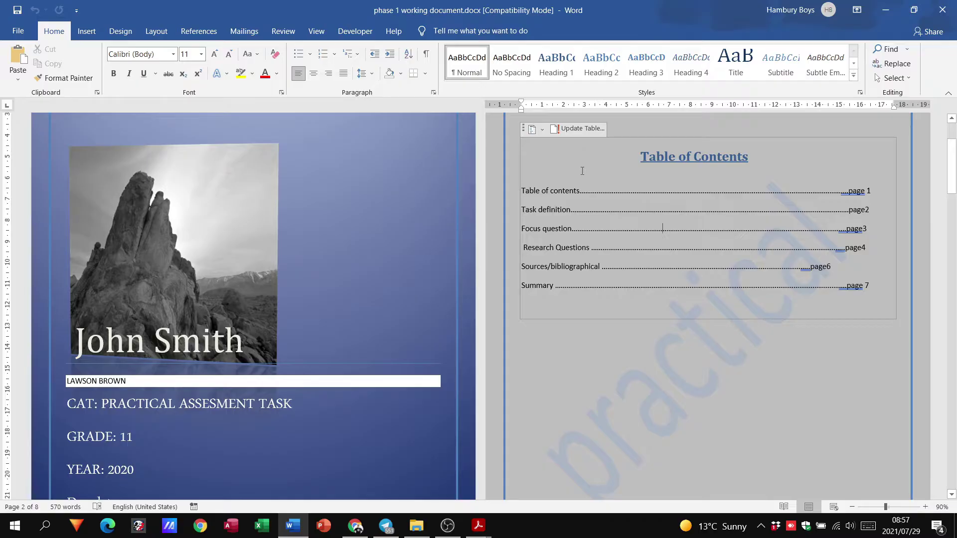
Step: On page 9 of the guideline, highlight the Table of contents and Task Definition headings, then deselect
key("alt+Tab")
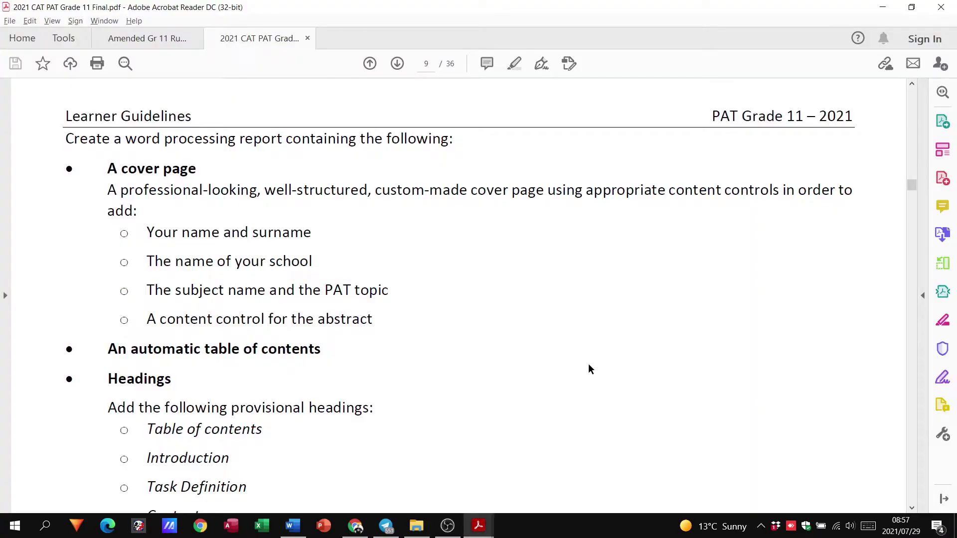
scroll(417, 330, "down", 1)
scroll(417, 331, "down", 1)
scroll(417, 330, "down", 2)
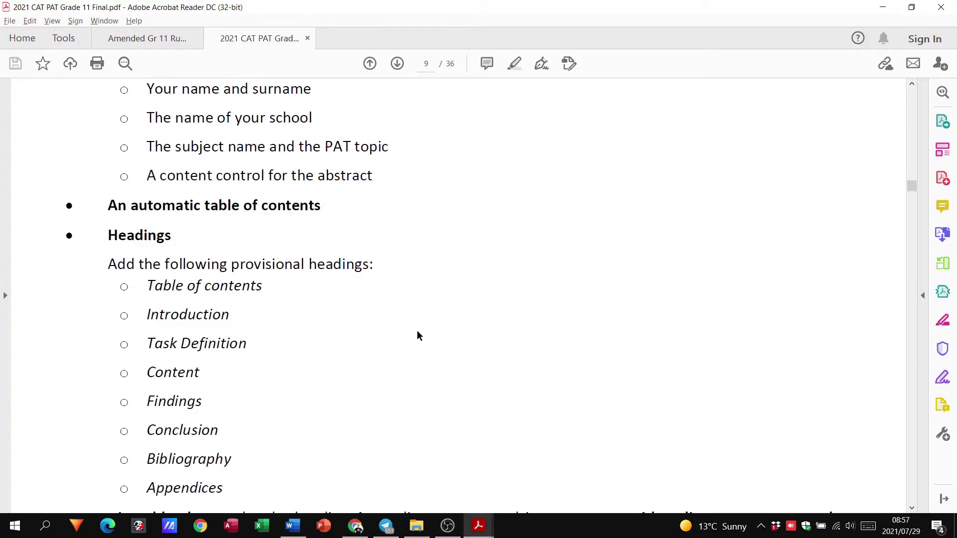
scroll(417, 330, "down", 2)
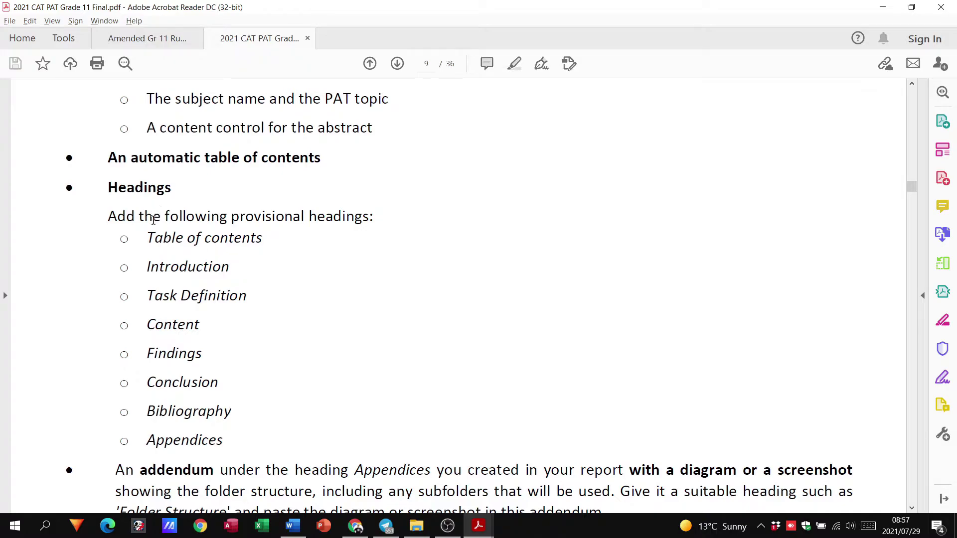
left_click_drag(149, 238, 258, 241)
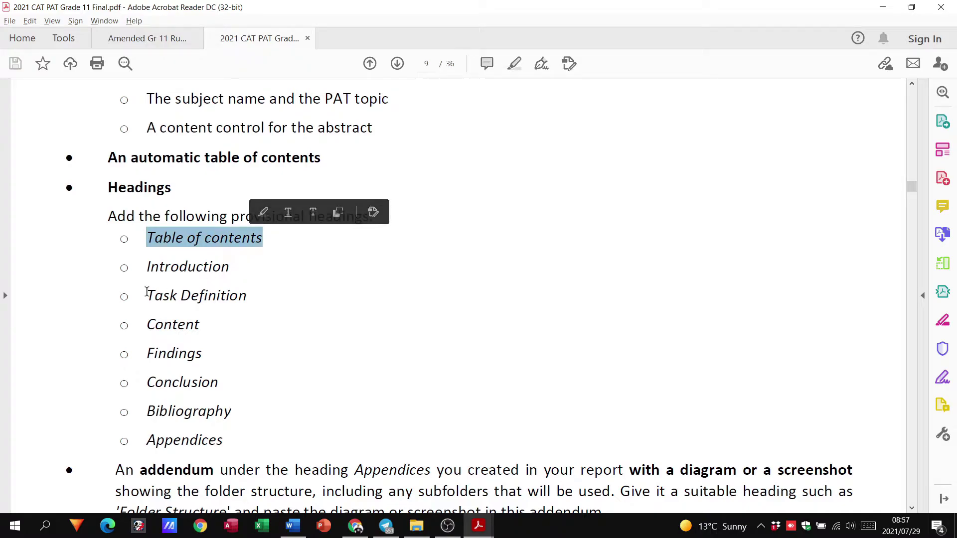
left_click_drag(146, 293, 234, 301)
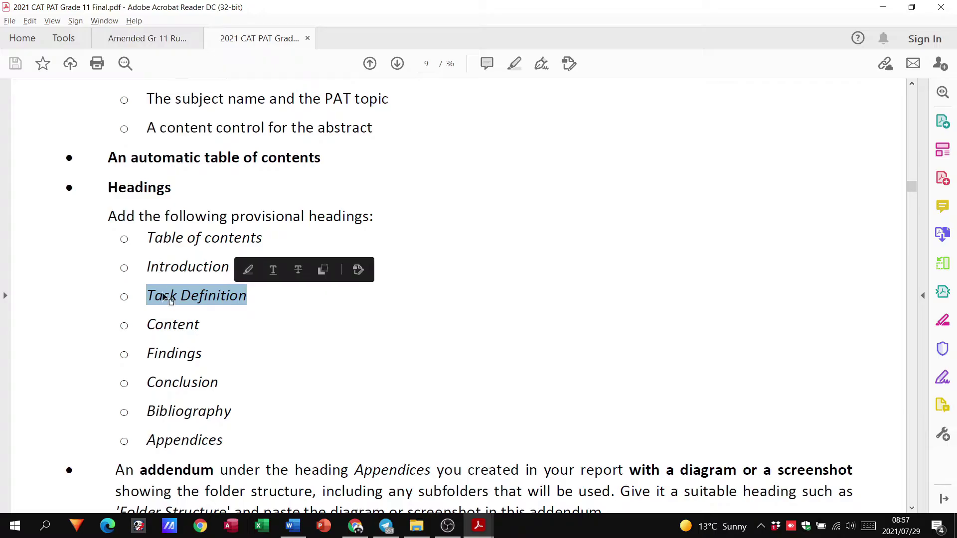
left_click(156, 318)
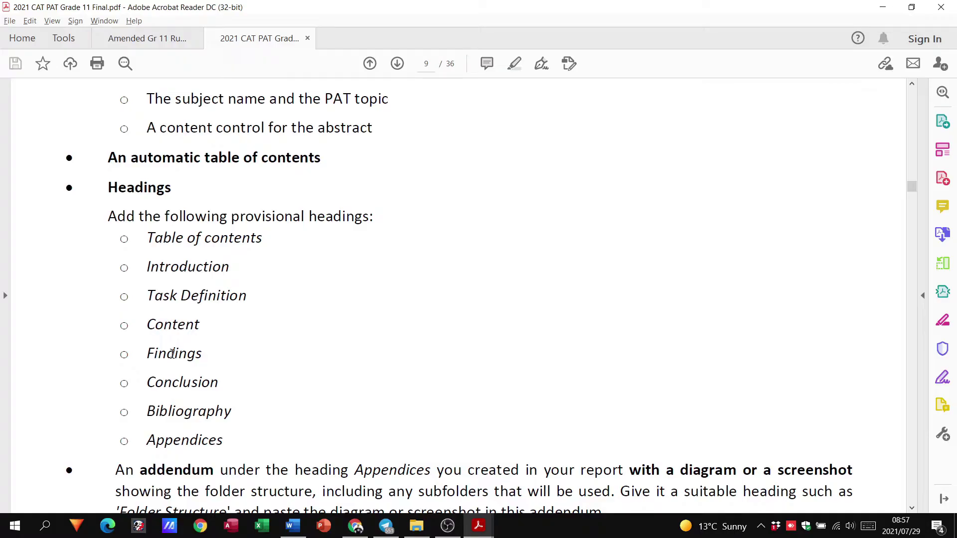
left_click(170, 382)
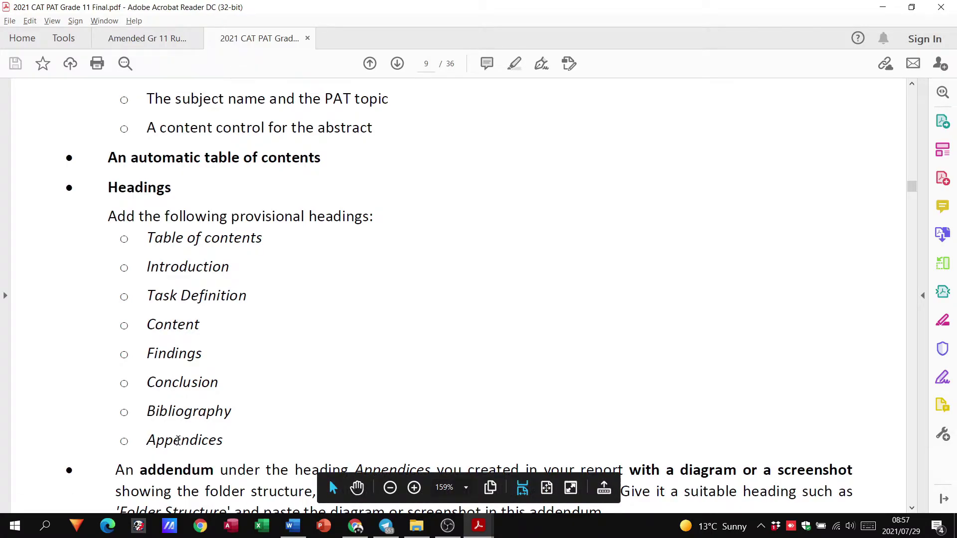
scroll(690, 254, "down", 3)
scroll(691, 254, "down", 2)
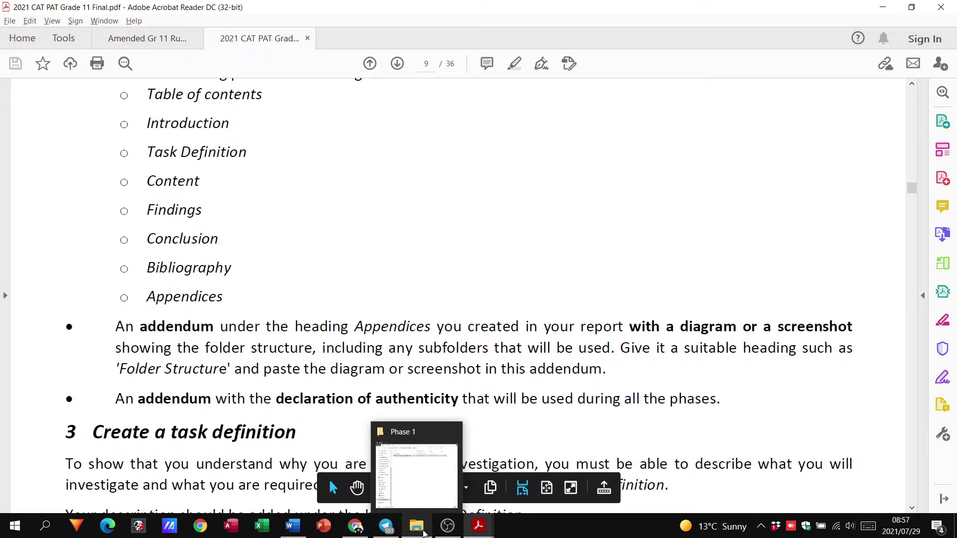
Step: Go up to PAT Example COmplete, then highlight the Appendices and Folder Structure headings in the guideline
key("alt+Tab")
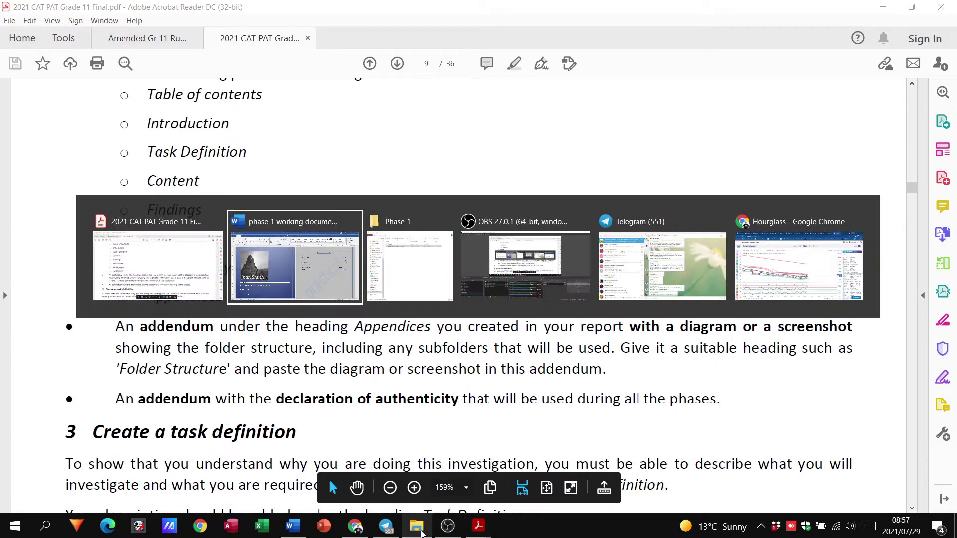
key("alt+Tab")
left_click(23, 70)
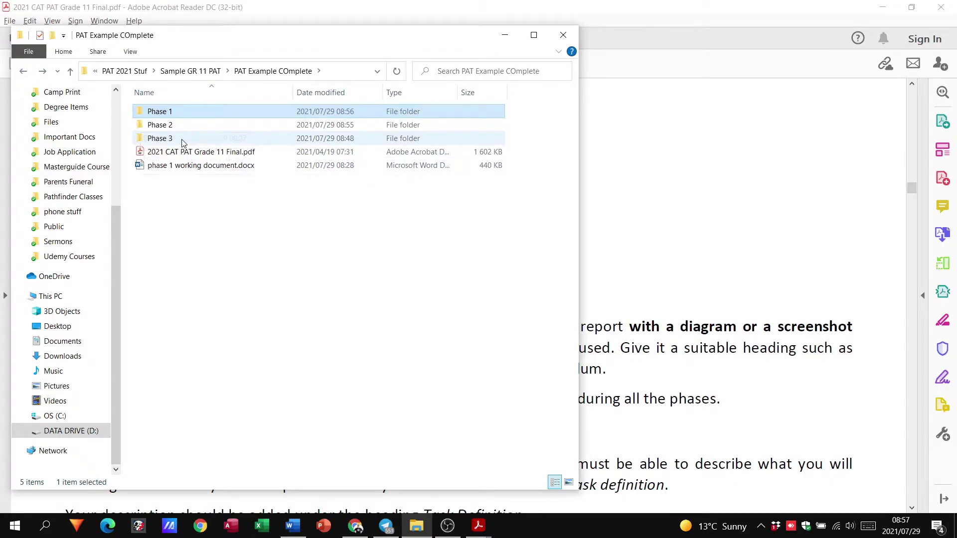
left_click(606, 226)
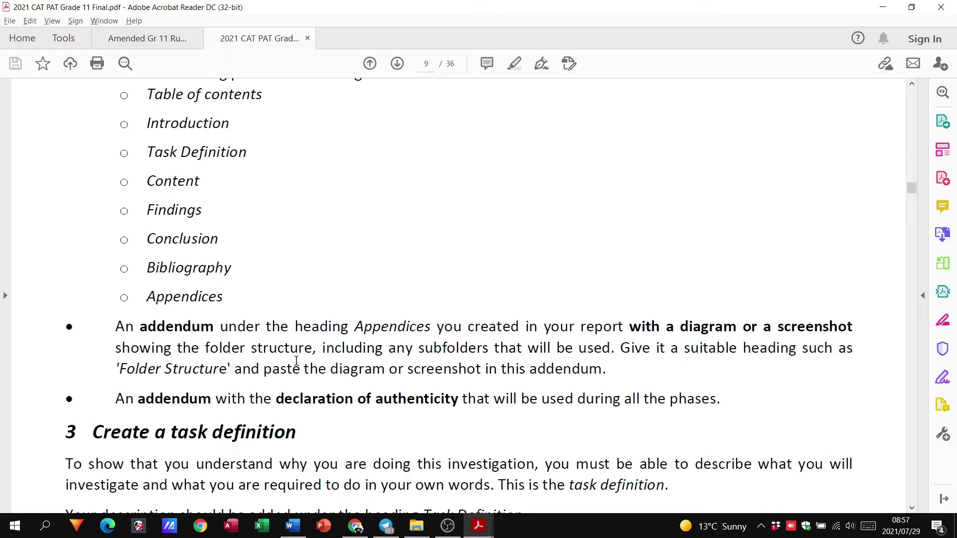
left_click_drag(146, 296, 230, 293)
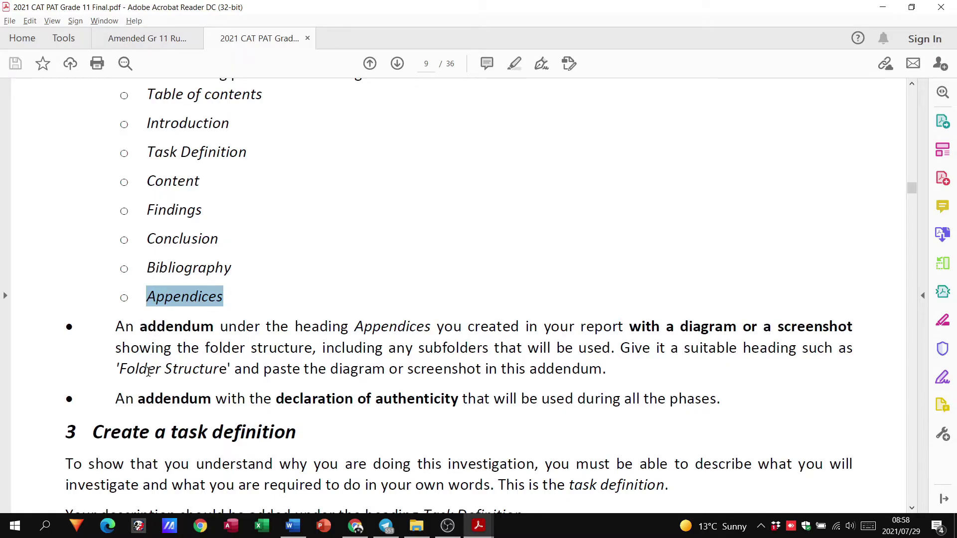
left_click_drag(120, 368, 225, 371)
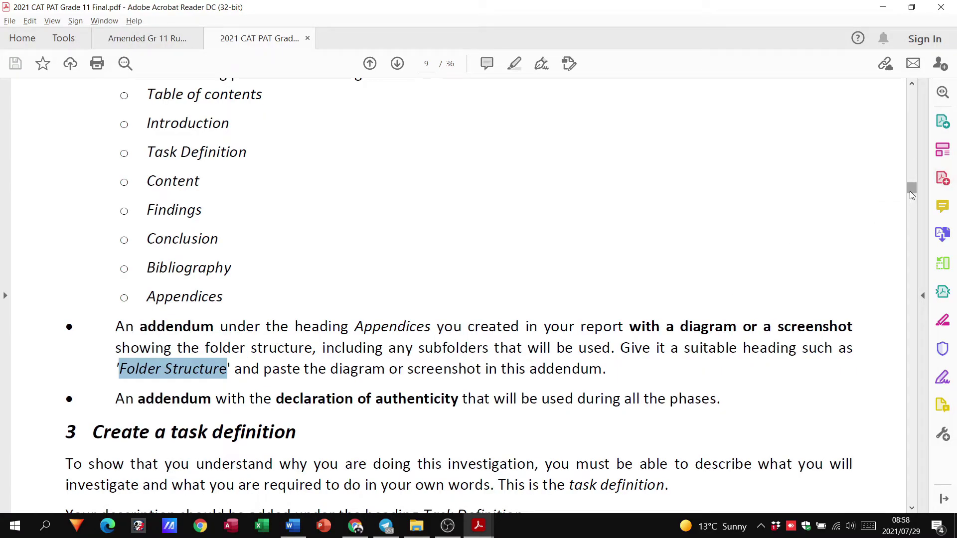
left_click_drag(910, 191, 911, 482)
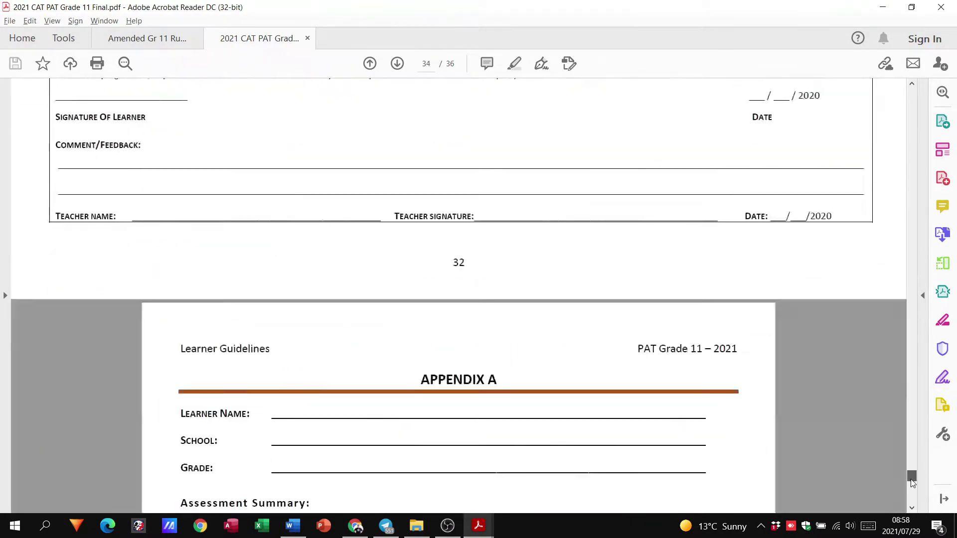
left_click_drag(913, 484, 913, 482)
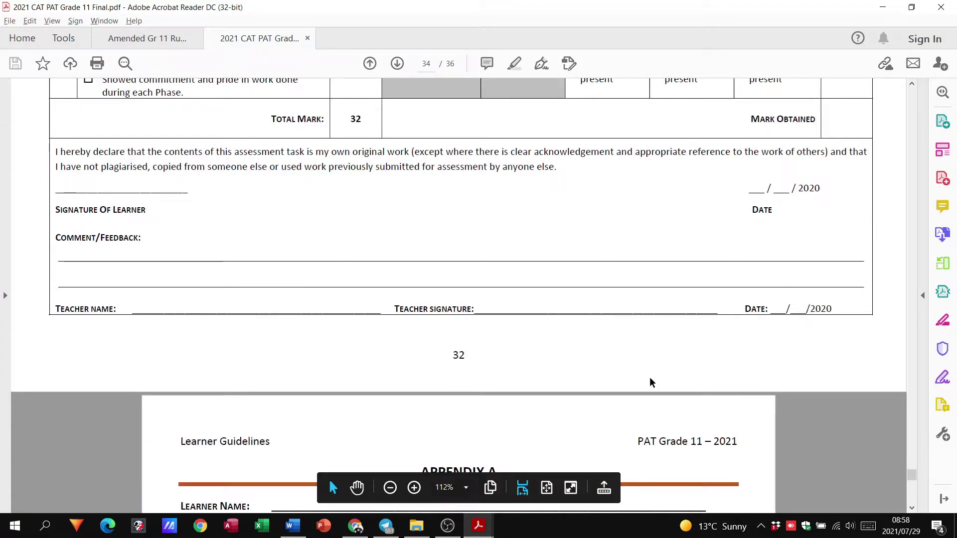
scroll(650, 383, "down", 3)
scroll(644, 372, "down", 6)
scroll(643, 371, "down", 4)
scroll(643, 373, "down", 5)
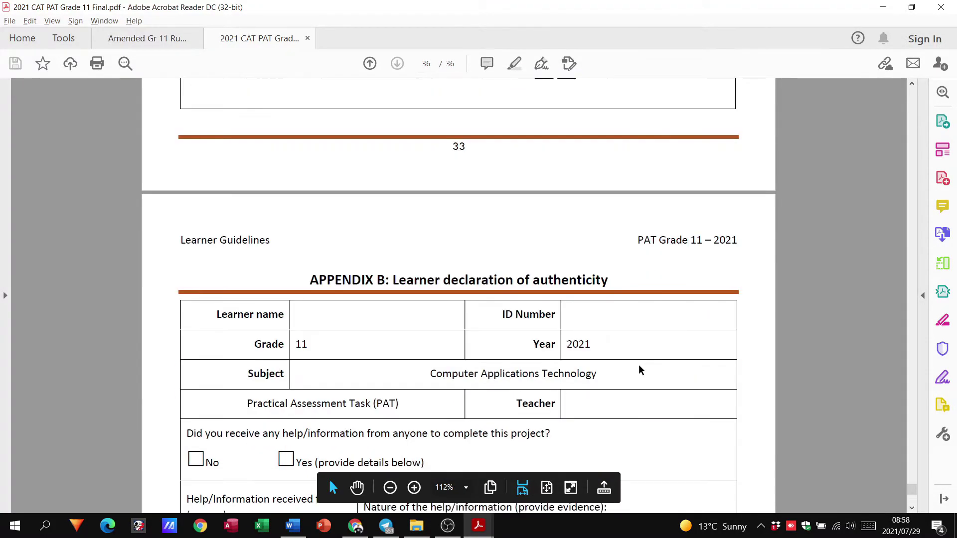
scroll(639, 369, "down", 4)
scroll(636, 363, "down", 1)
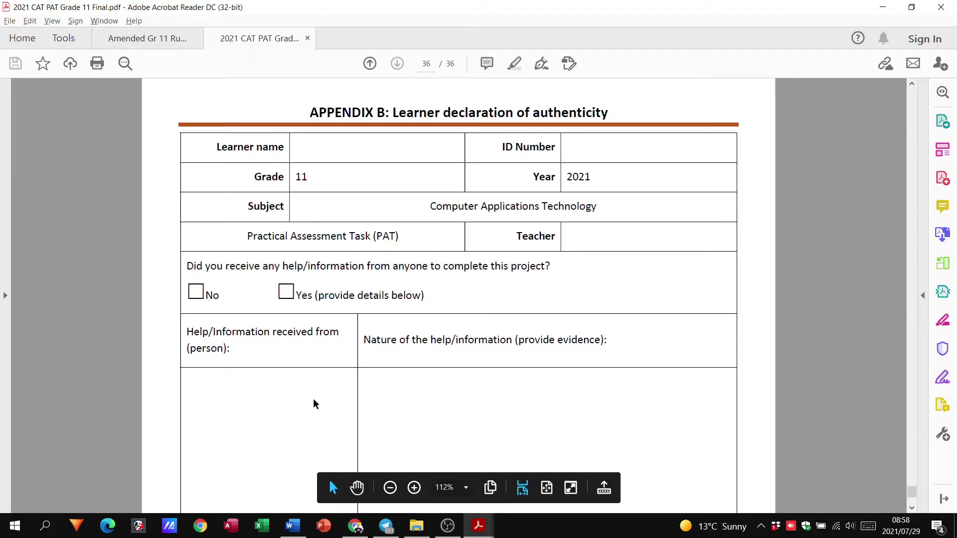
scroll(488, 329, "down", 3)
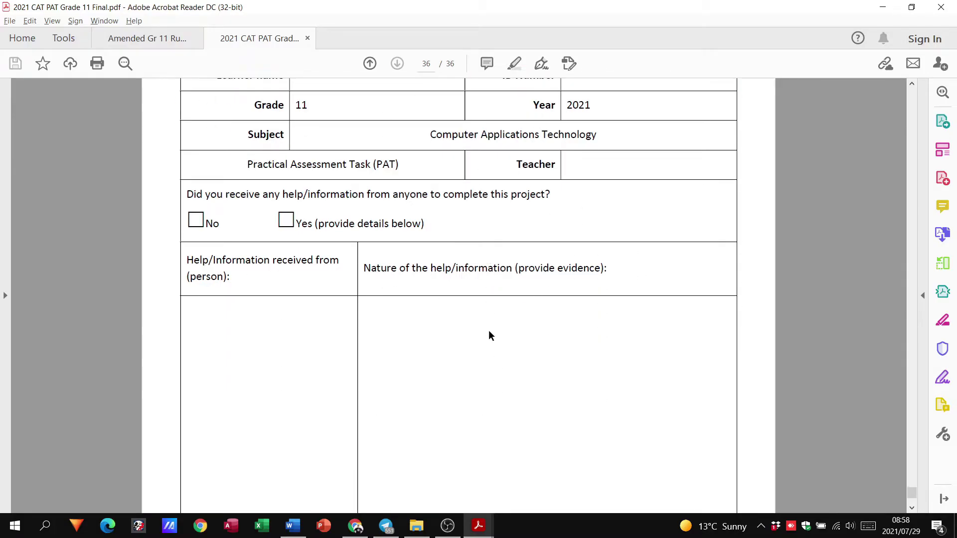
scroll(488, 329, "up", 2)
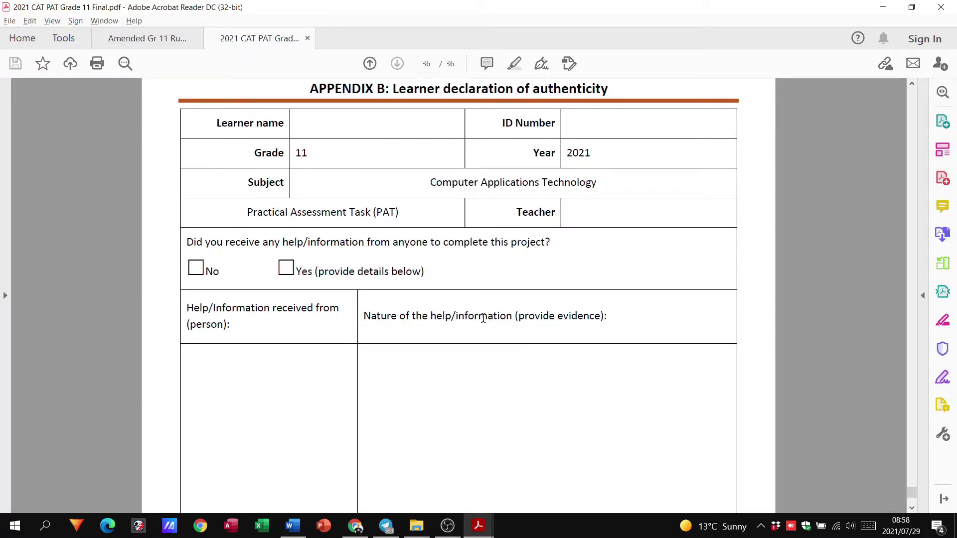
scroll(448, 279, "down", 4)
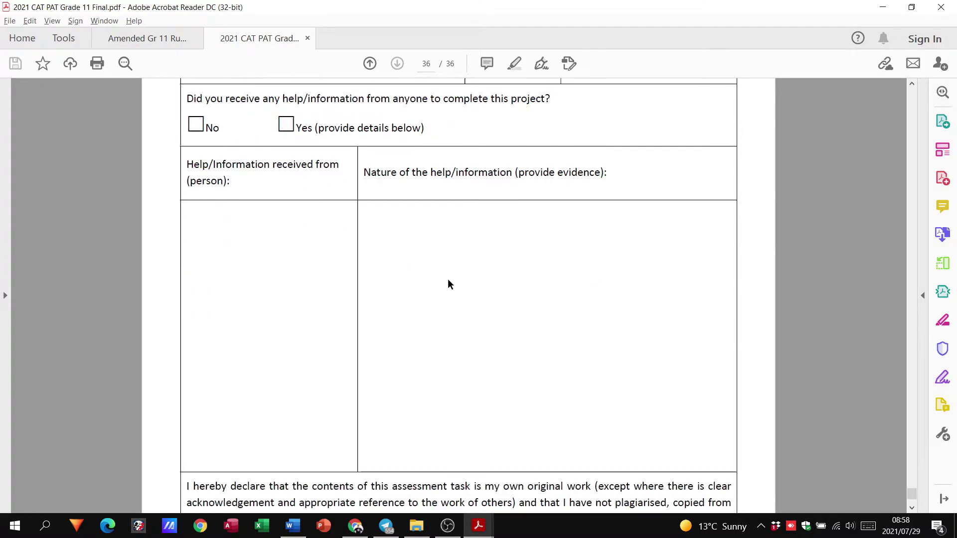
scroll(448, 279, "down", 2)
scroll(448, 279, "down", 4)
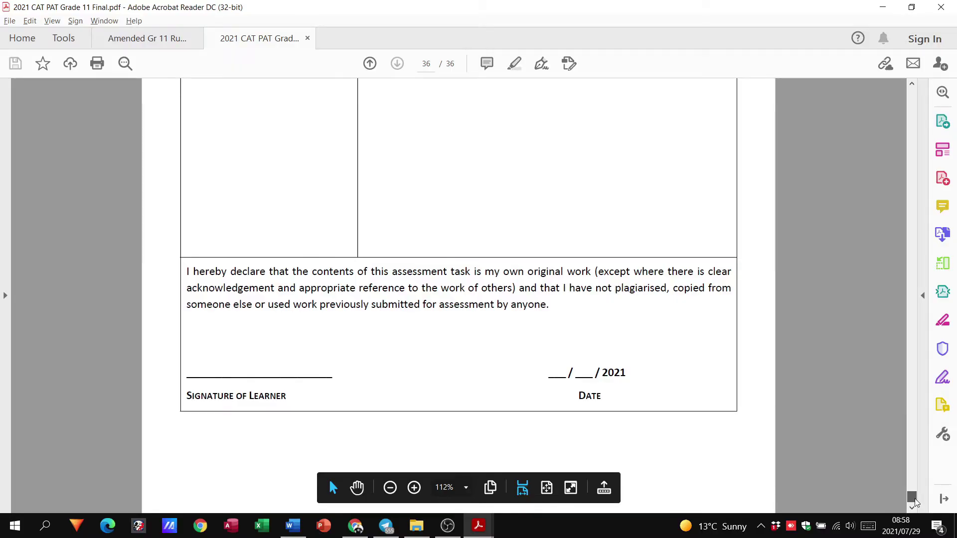
left_click_drag(914, 499, 922, 195)
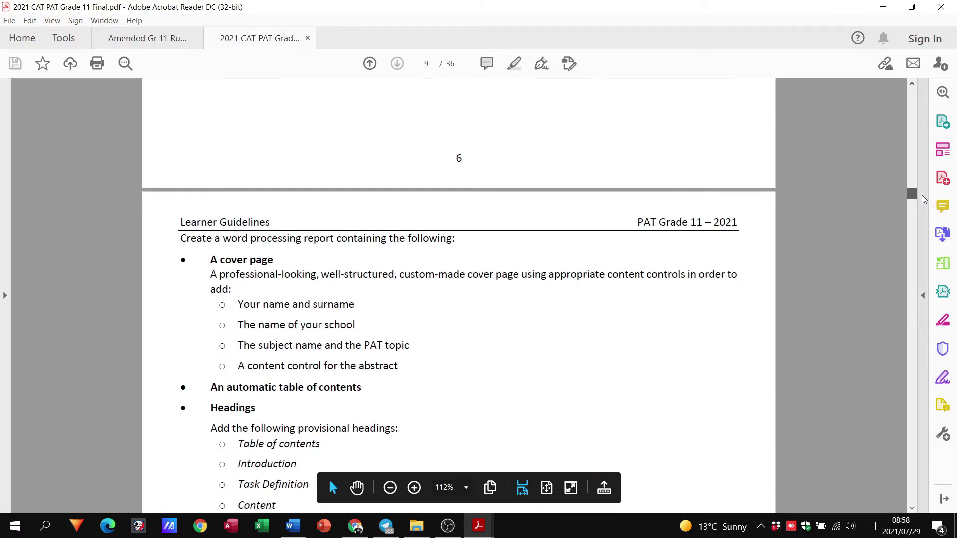
left_click_drag(922, 195, 918, 189)
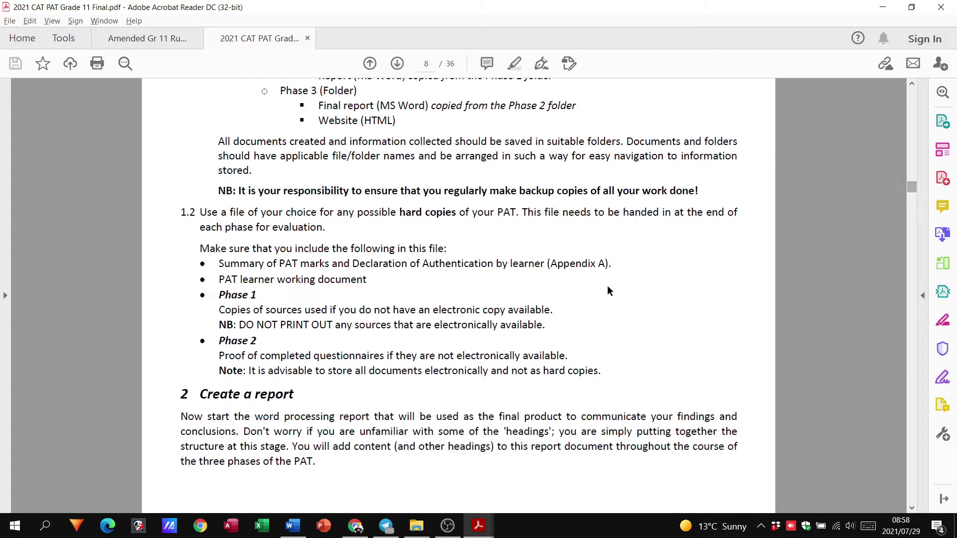
scroll(607, 290, "down", 2)
scroll(410, 291, "down", 5)
scroll(410, 291, "down", 5)
scroll(410, 292, "up", 1)
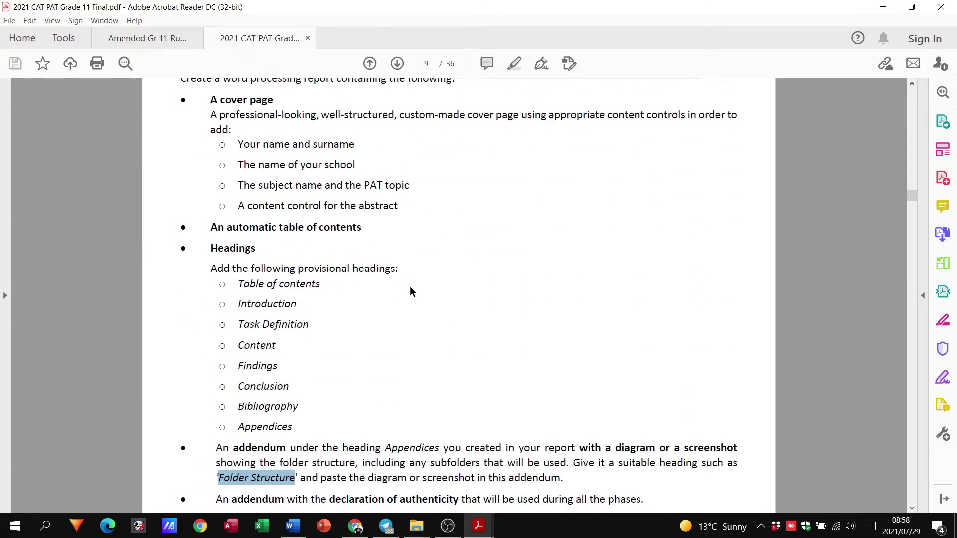
scroll(377, 209, "down", 3)
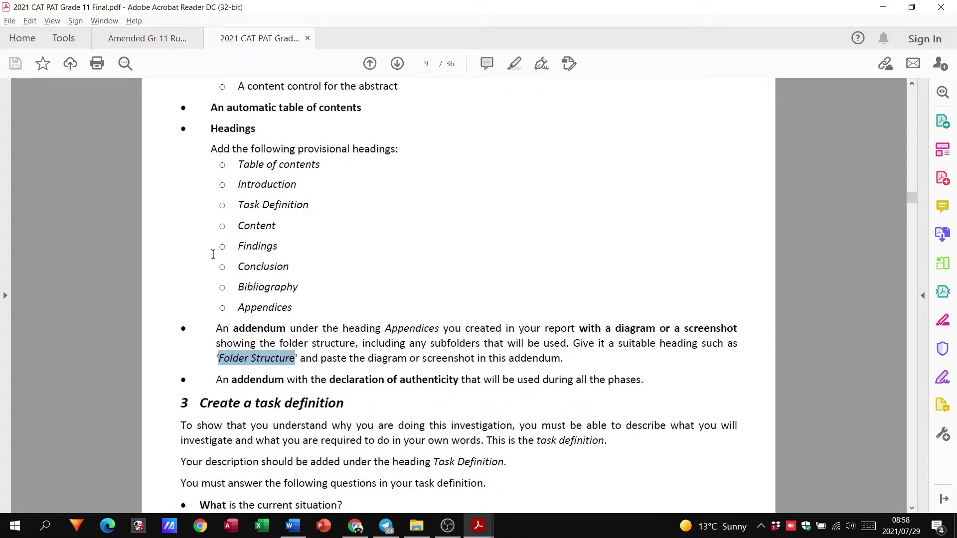
scroll(447, 250, "down", 3)
scroll(446, 250, "down", 2)
scroll(444, 250, "down", 1)
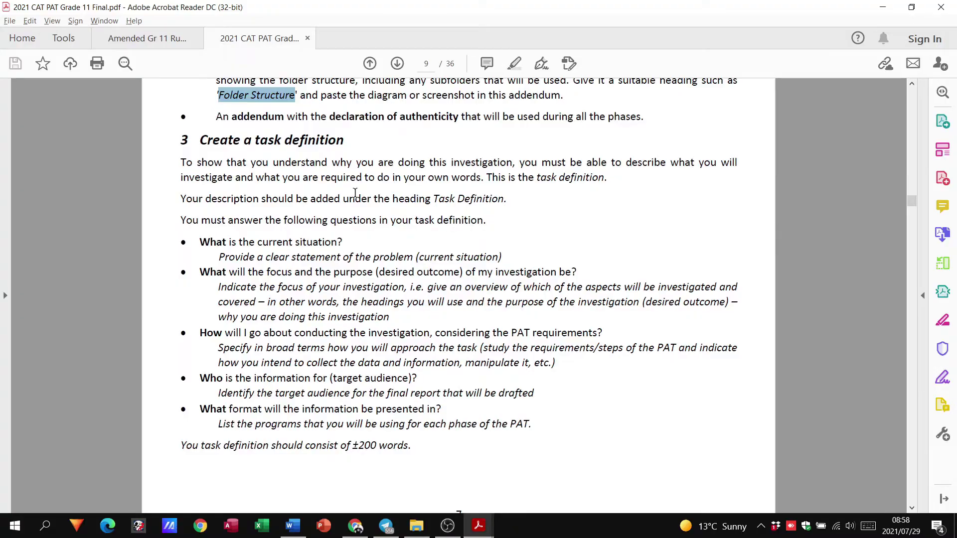
Step: Alt+Tab past the PAT Example COmplete folder to the phase 1 working document in Word
key("alt+Tab")
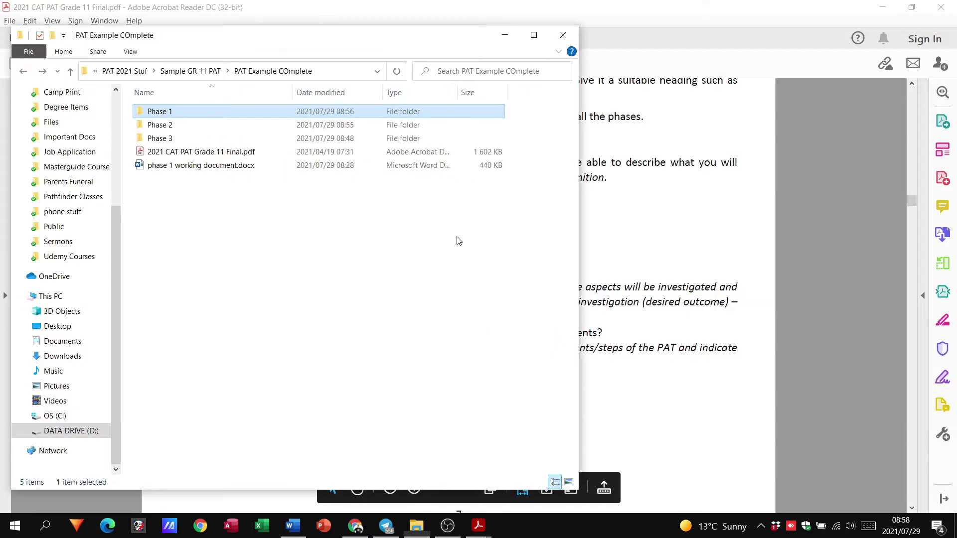
key("alt+Tab")
key("alt+Tab")
key("Tab")
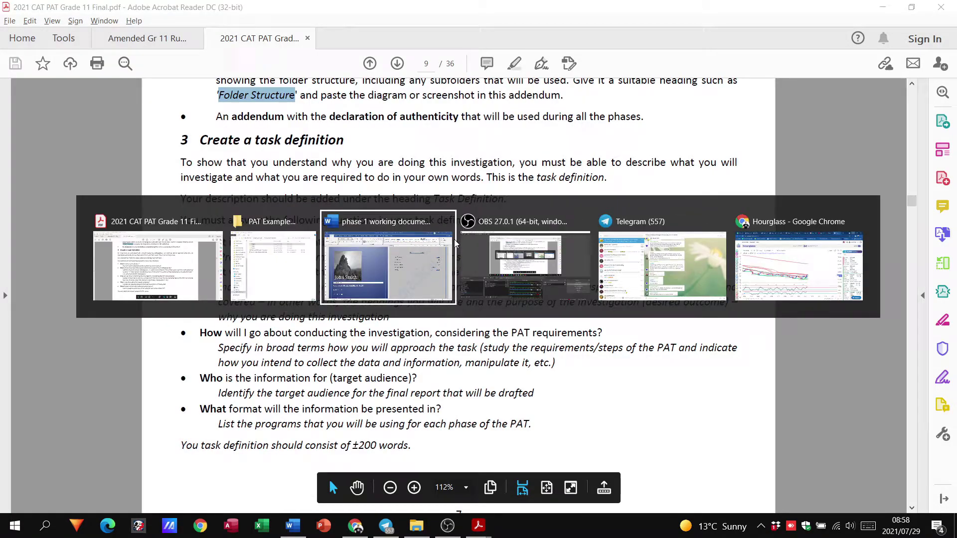
scroll(490, 273, "down", 1)
scroll(490, 273, "down", 3)
scroll(491, 273, "down", 5)
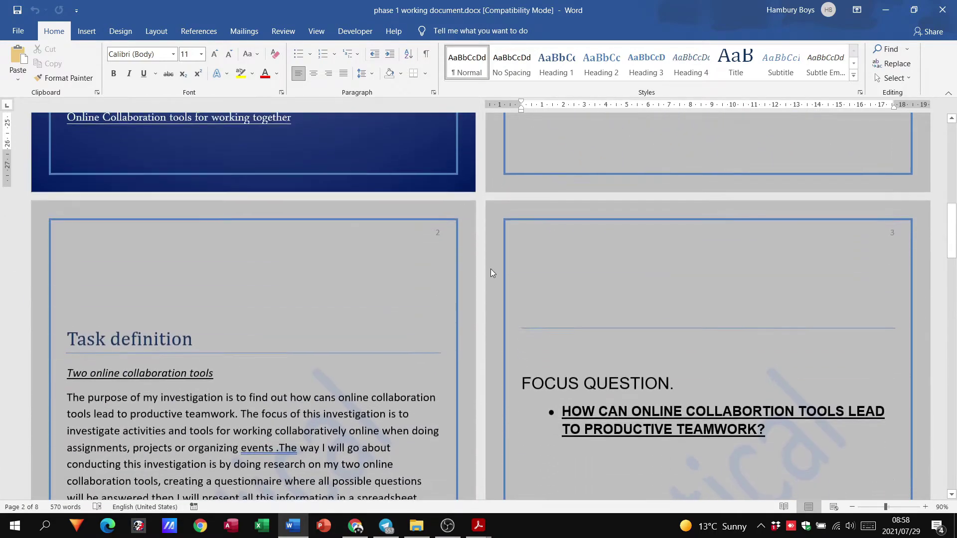
scroll(491, 273, "down", 3)
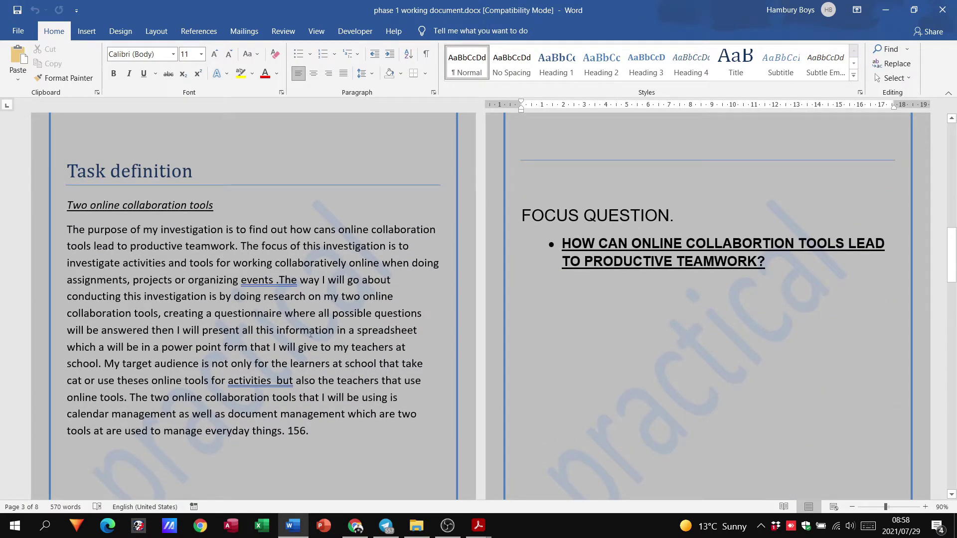
Step: Highlight the guideline's ±200 words length requirement for the task definition
key("alt+Tab")
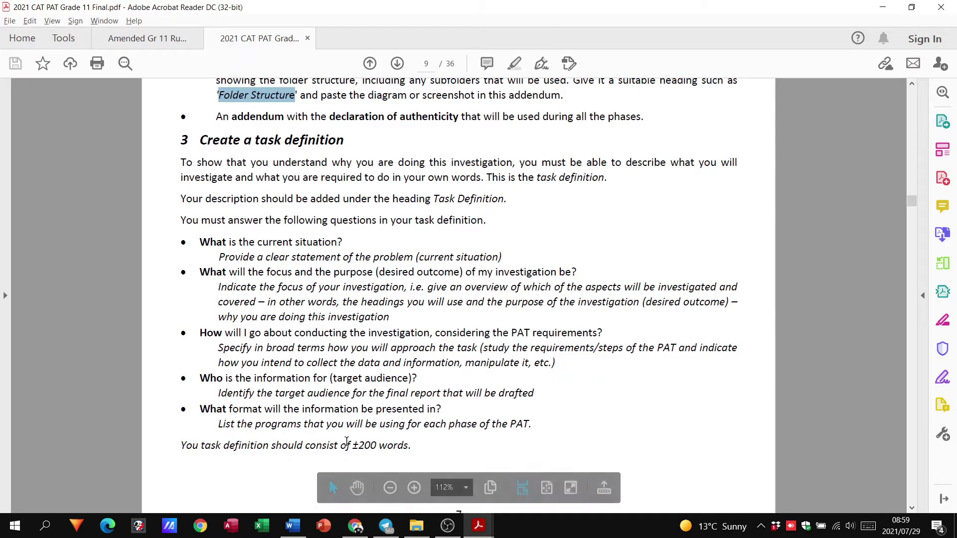
left_click_drag(182, 446, 410, 445)
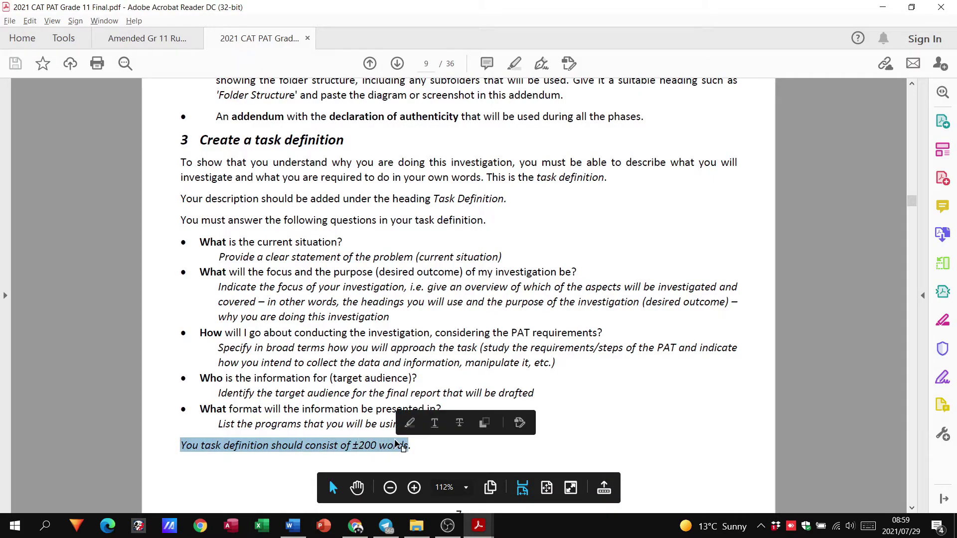
key("alt+Tab")
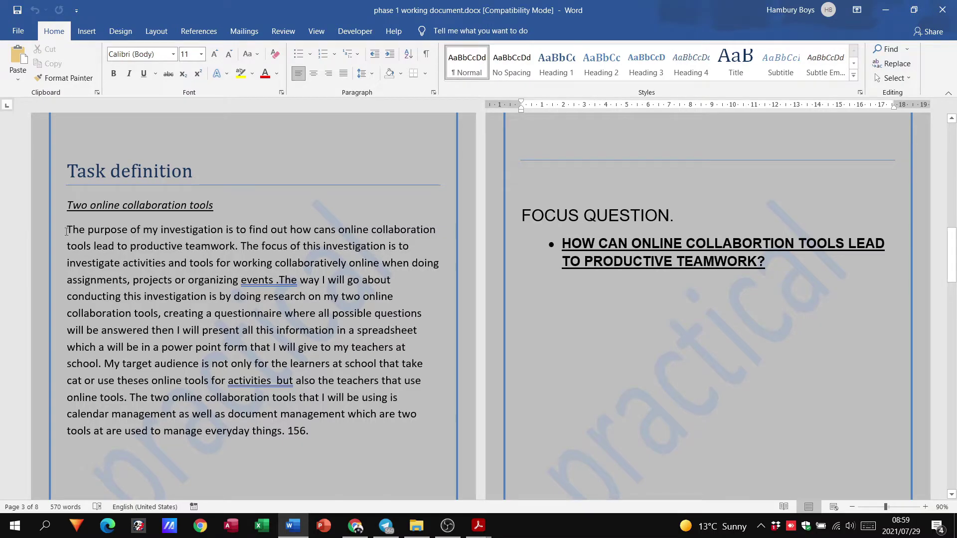
Step: Select the Task definition paragraph to compare its word count with the ±200-word limit
left_click_drag(67, 229, 300, 427)
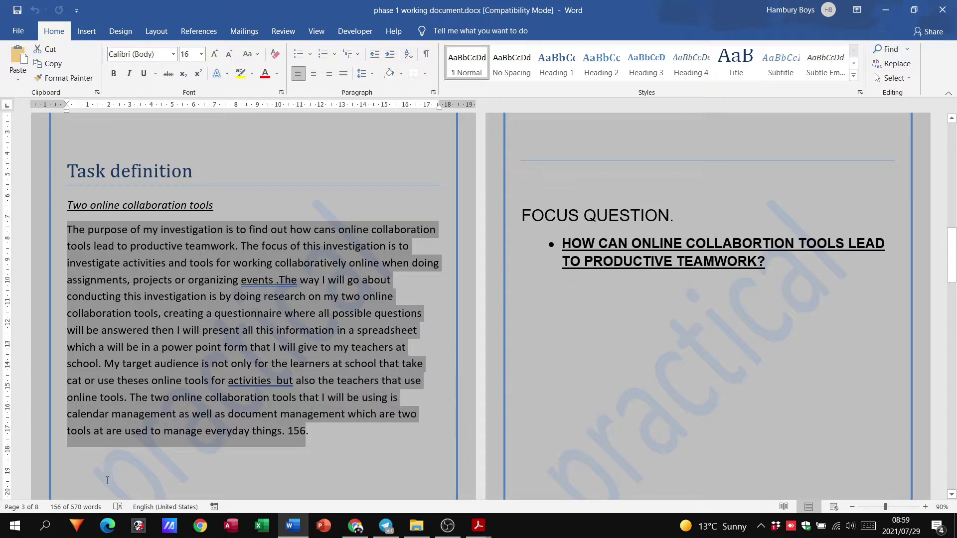
left_click(334, 441)
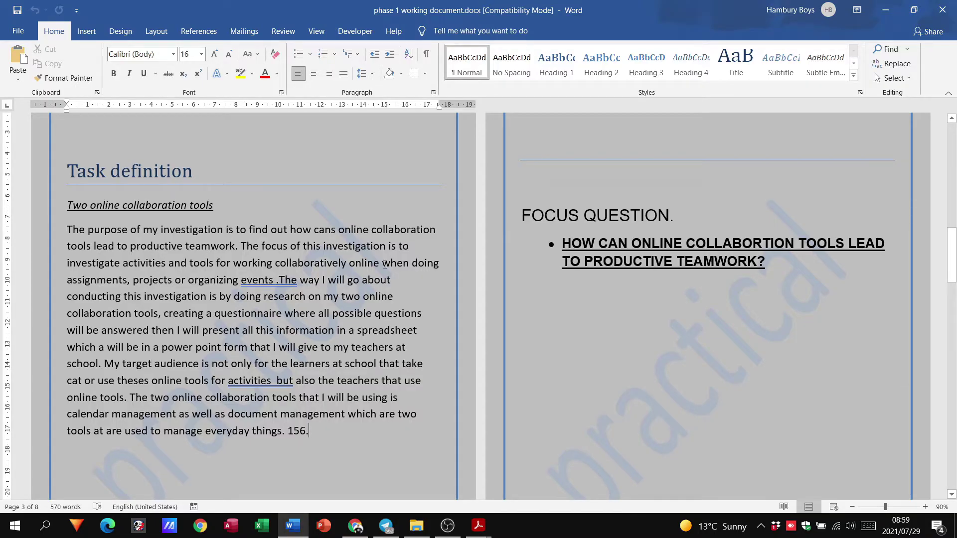
key("alt+Tab")
scroll(382, 263, "down", 3)
scroll(383, 264, "down", 3)
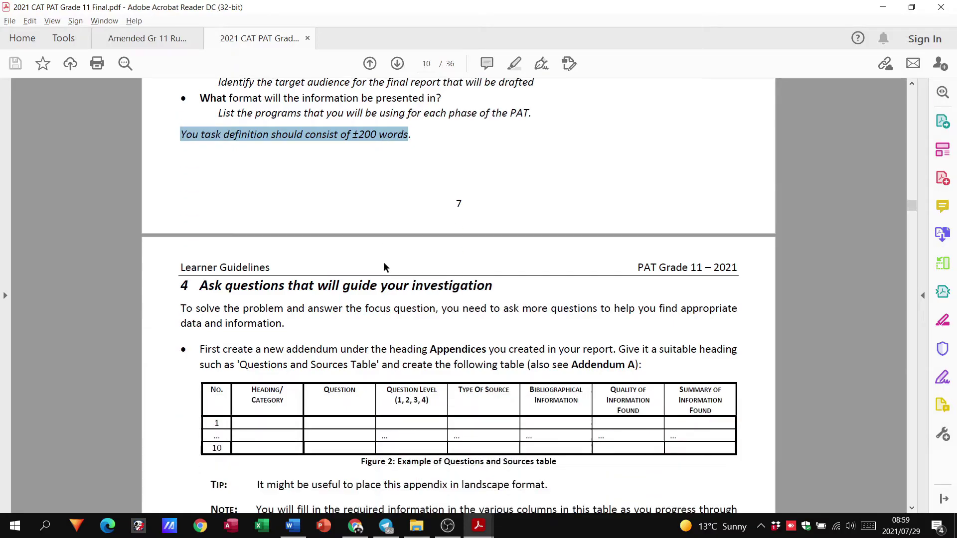
scroll(383, 264, "down", 2)
key("alt+Tab")
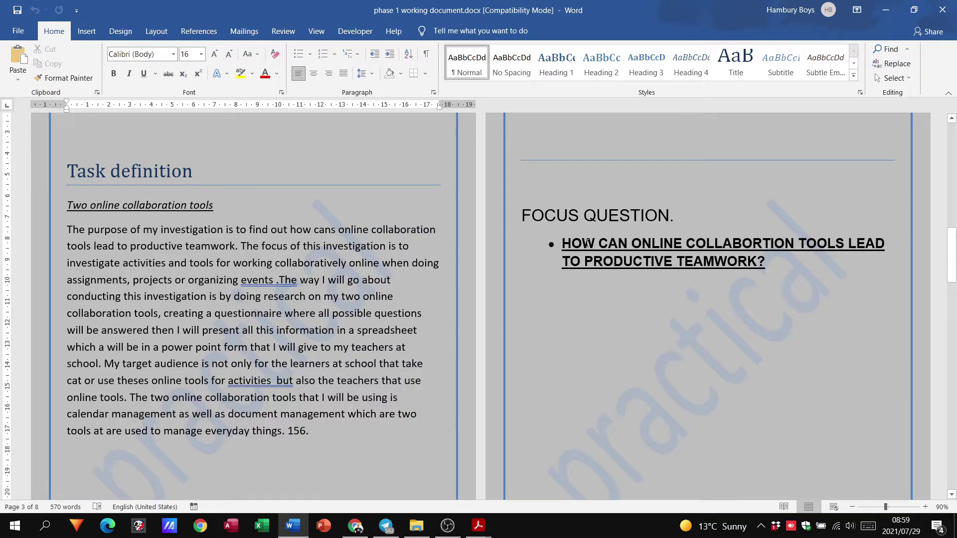
scroll(464, 281, "down", 5)
scroll(464, 280, "down", 10)
scroll(464, 281, "down", 5)
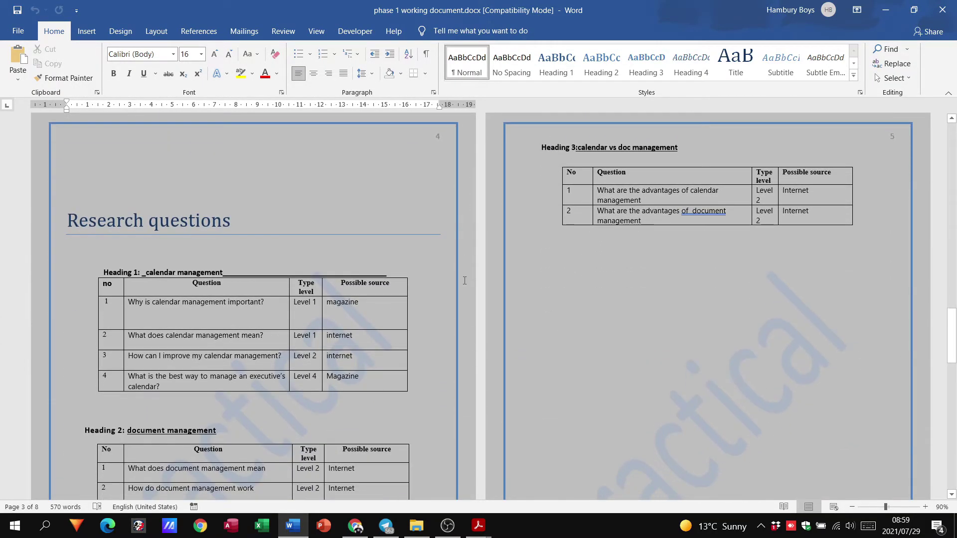
scroll(464, 280, "down", 4)
scroll(465, 281, "up", 4)
scroll(774, 423, "down", 2)
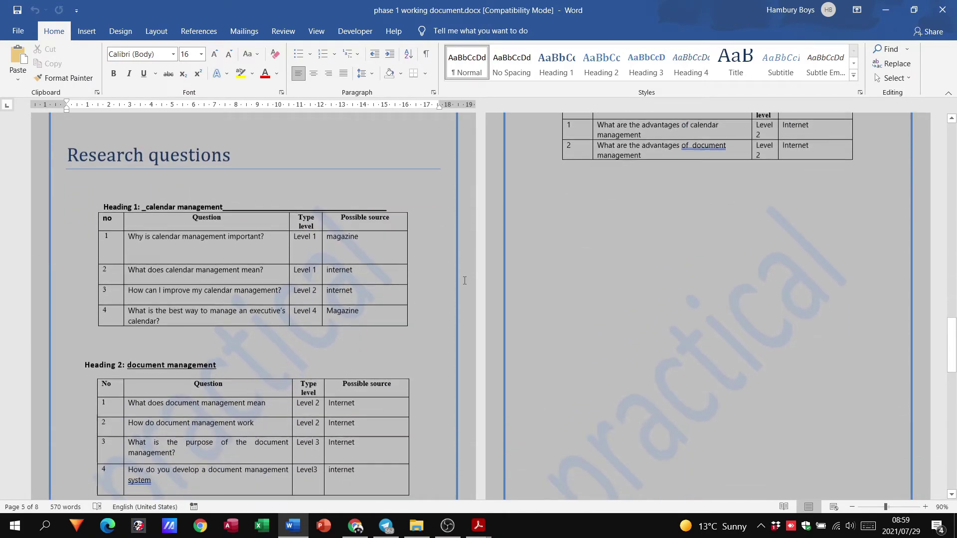
left_click(851, 507)
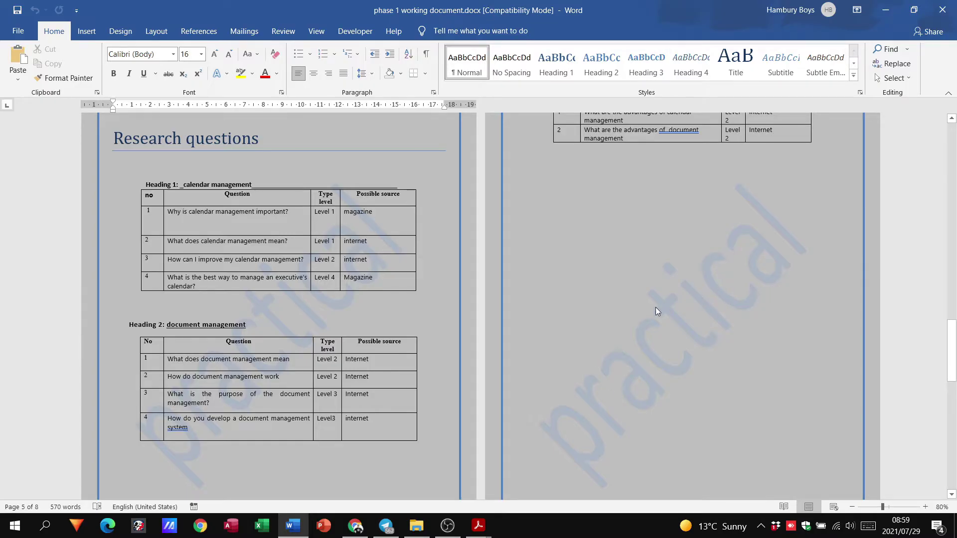
key("alt+Tab")
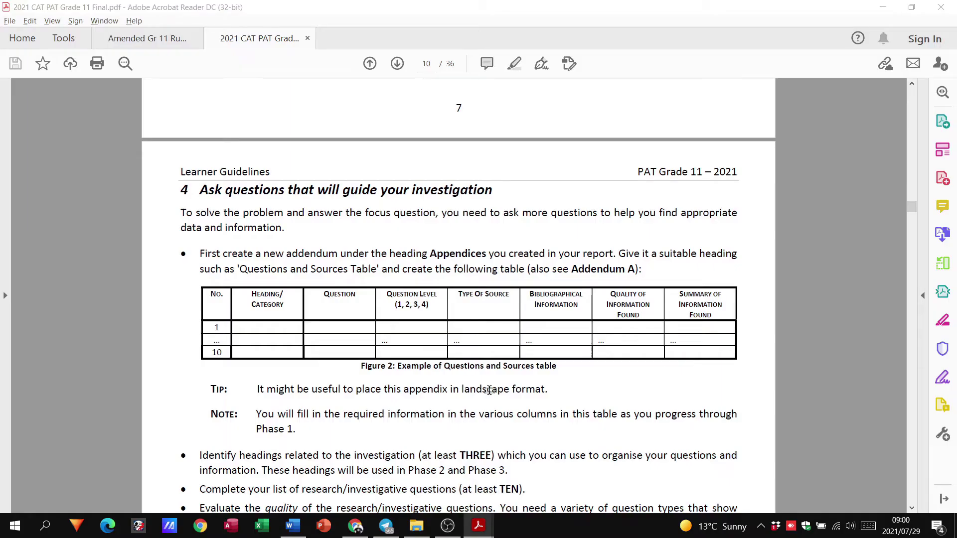
key("alt+Tab")
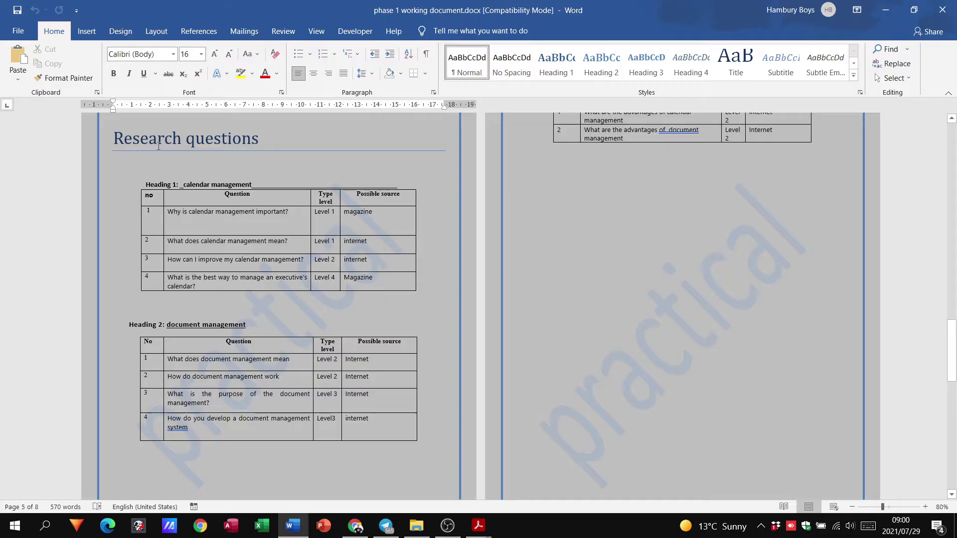
key("alt+Tab")
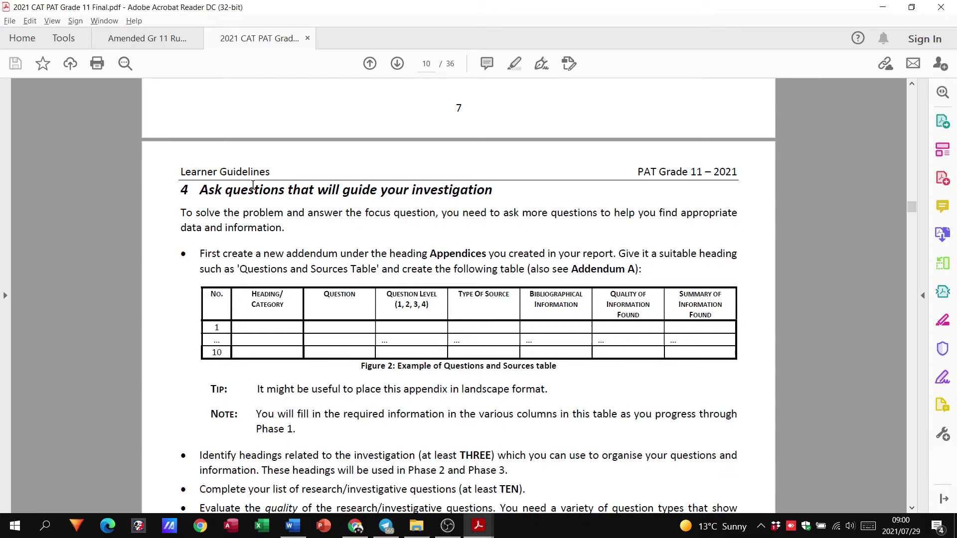
scroll(253, 186, "down", 1)
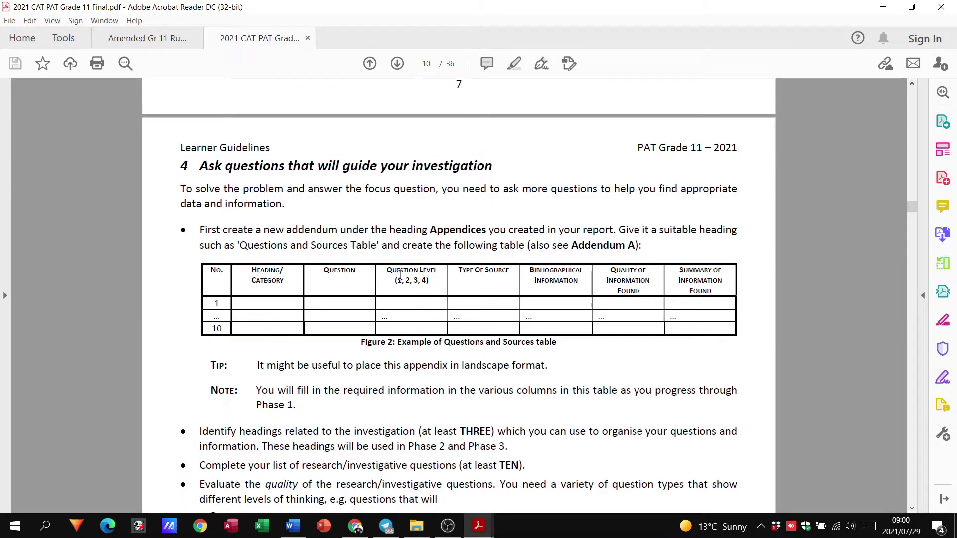
key("alt+Tab")
scroll(533, 356, "up", 3)
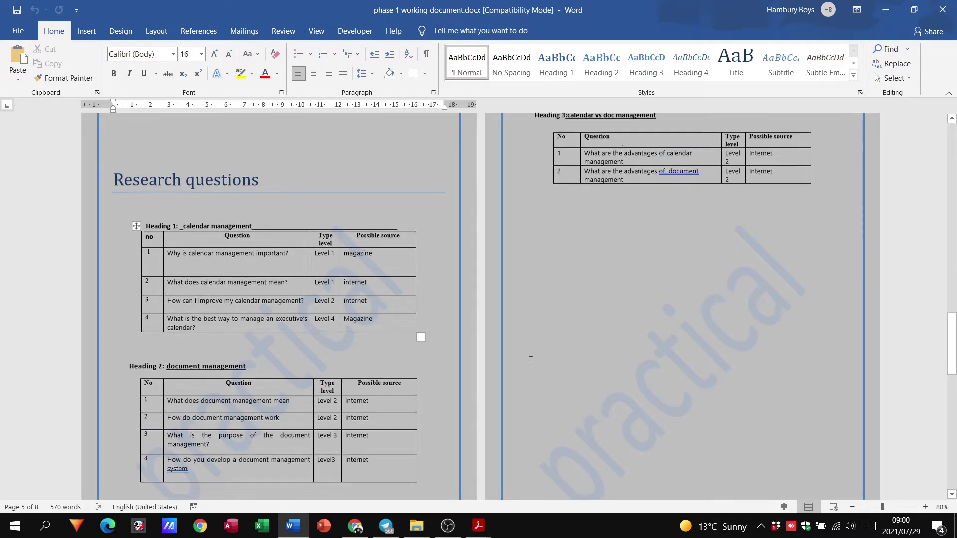
scroll(533, 356, "down", 1)
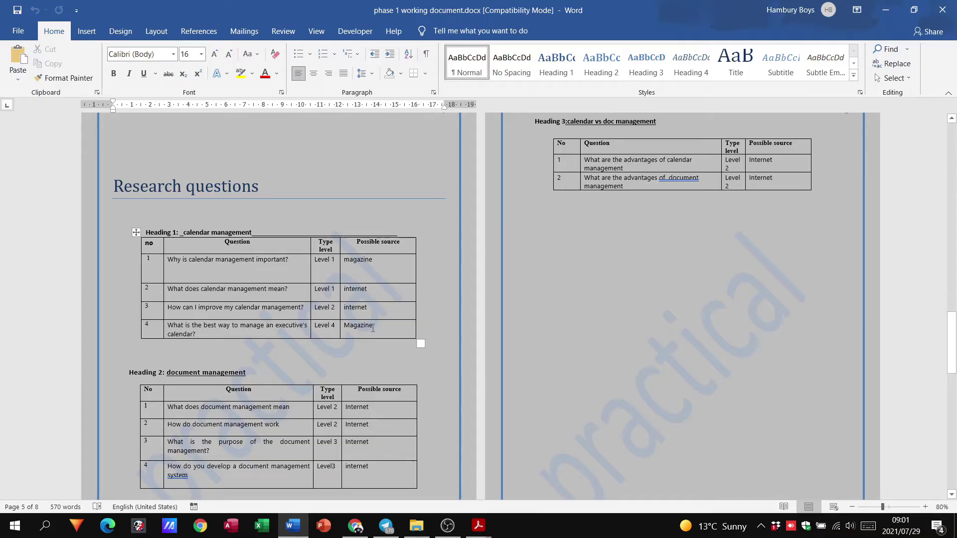
left_click(370, 257)
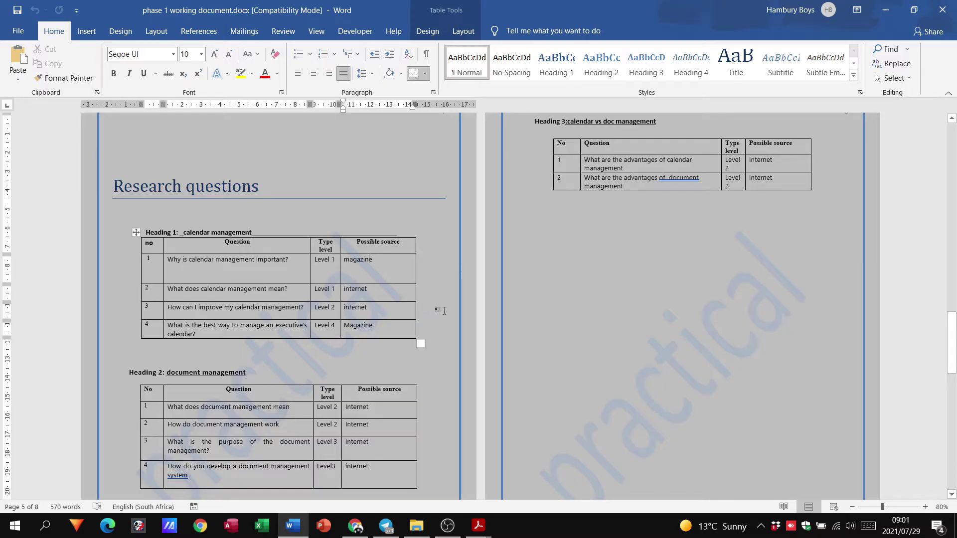
scroll(437, 310, "down", 4)
scroll(443, 315, "down", 6)
scroll(443, 315, "down", 3)
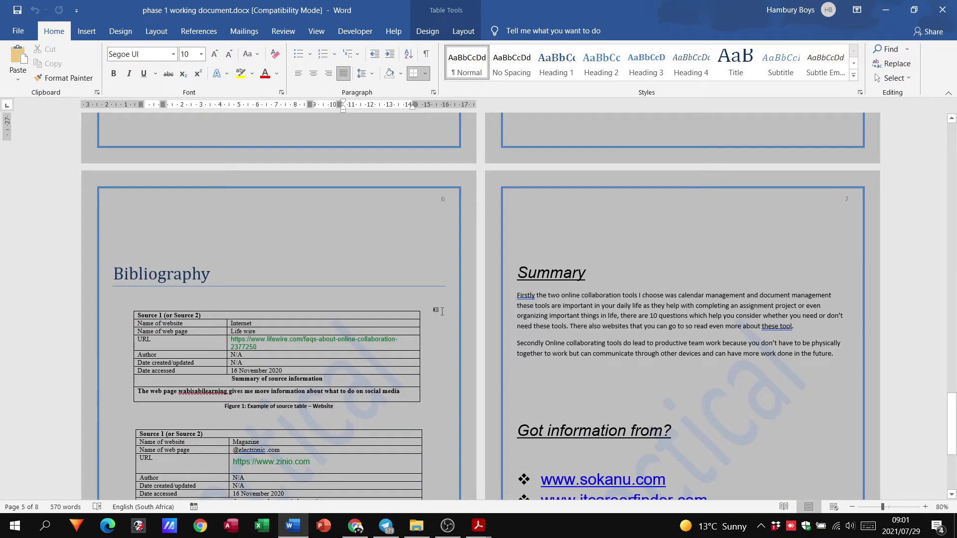
scroll(374, 284, "down", 4)
scroll(299, 232, "up", 2)
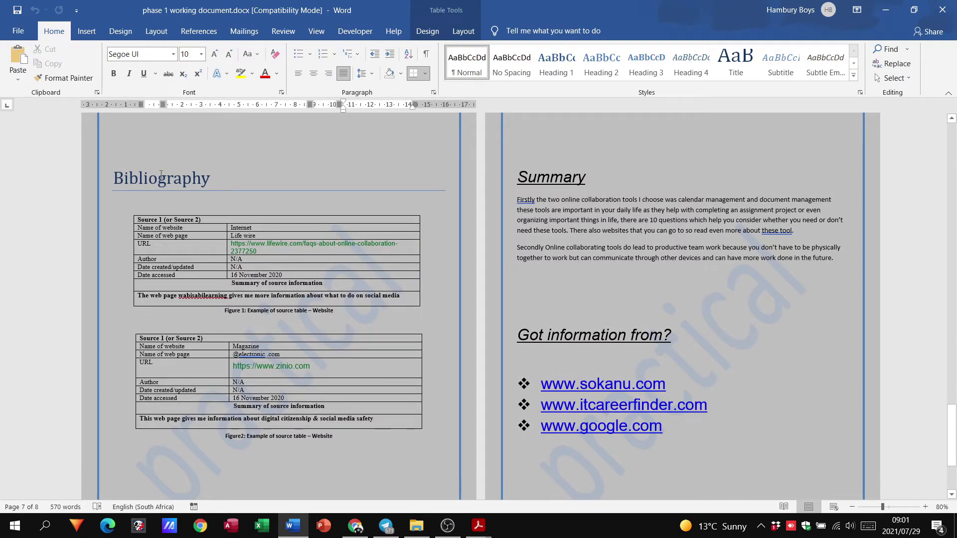
Step: Glance at the guideline PDF, then return to the Bibliography source tables
key("alt+Tab")
key("alt+Tab")
key("alt+Tab")
key("alt+Tab")
key("alt+Tab")
key("alt+Tab")
key("alt+Tab")
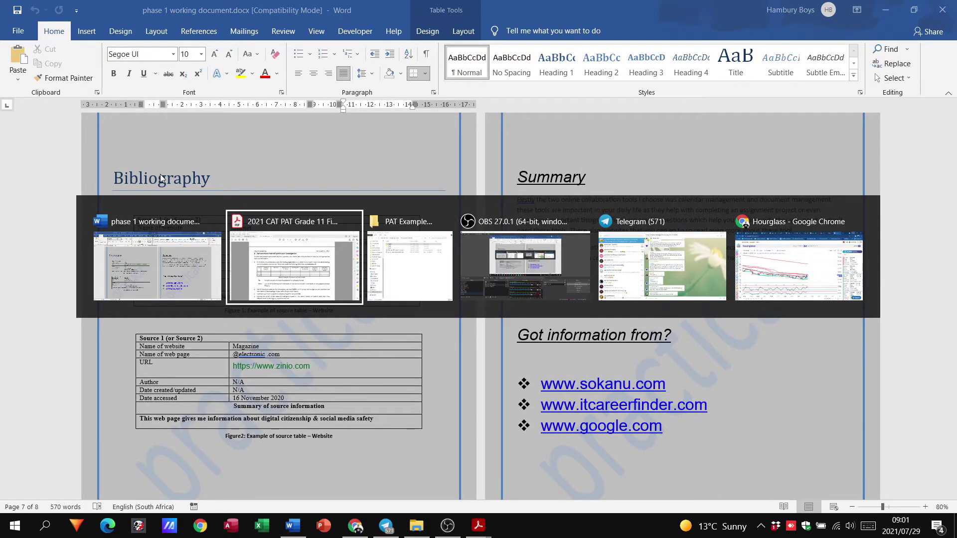
scroll(490, 155, "down", 1)
scroll(491, 156, "down", 3)
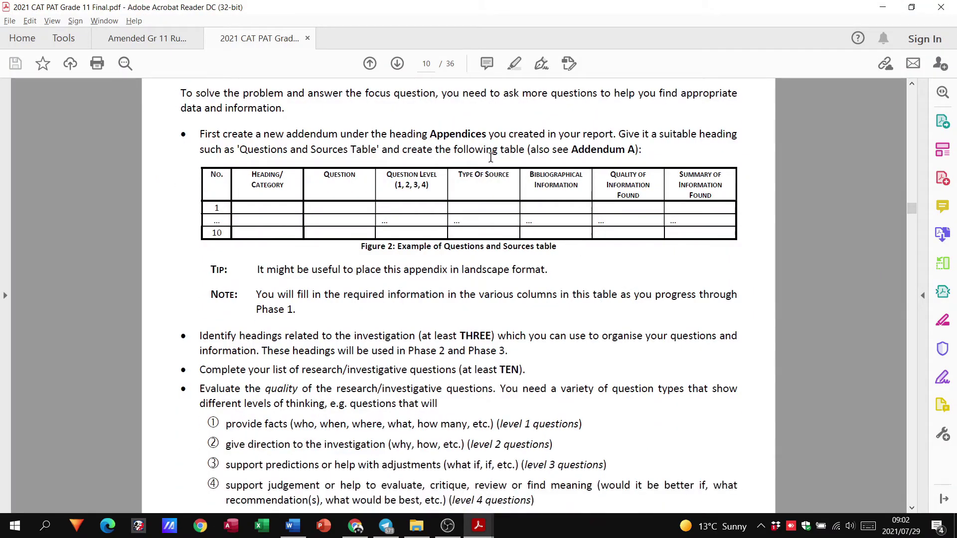
key("alt+Tab")
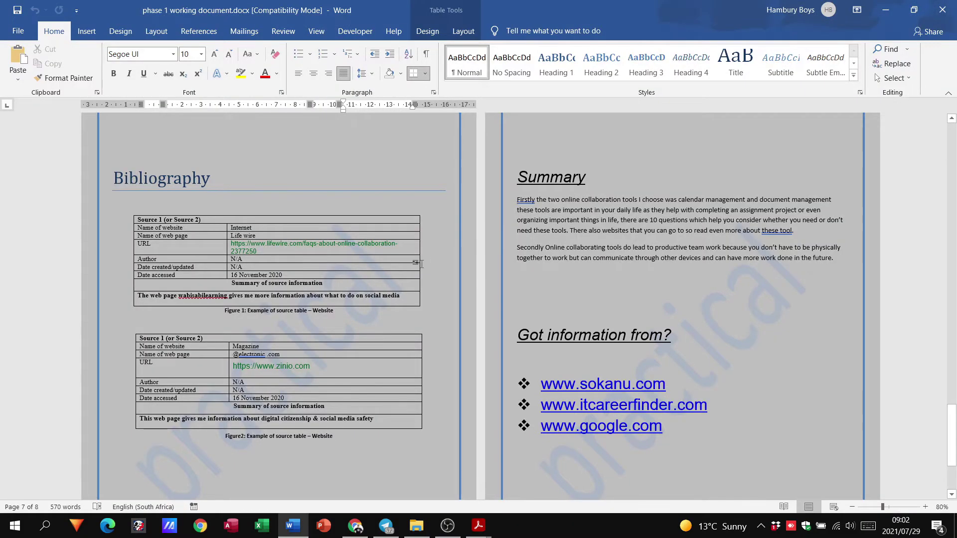
scroll(422, 264, "up", 5)
scroll(422, 264, "up", 5)
scroll(422, 264, "up", 3)
scroll(422, 264, "up", 1)
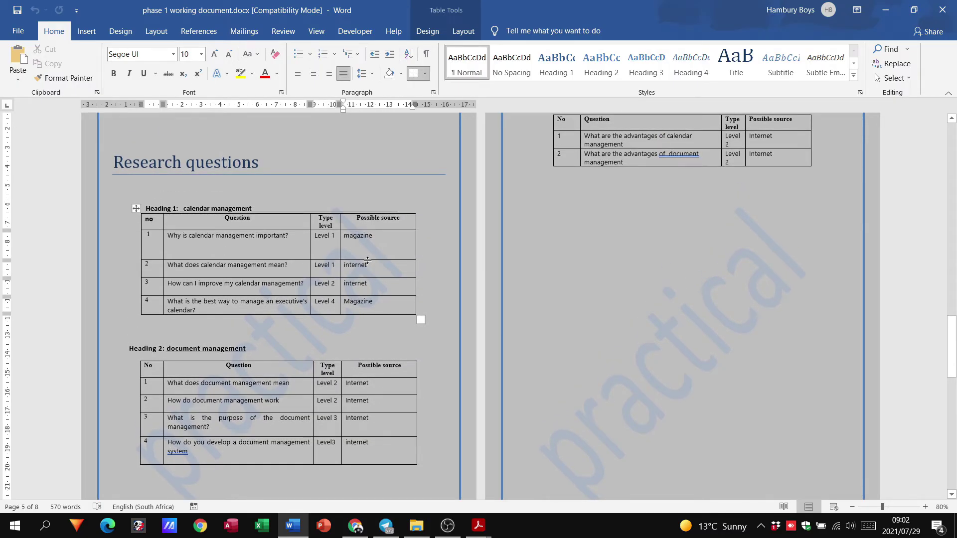
scroll(309, 298, "down", 2)
scroll(308, 297, "down", 5)
scroll(308, 298, "down", 4)
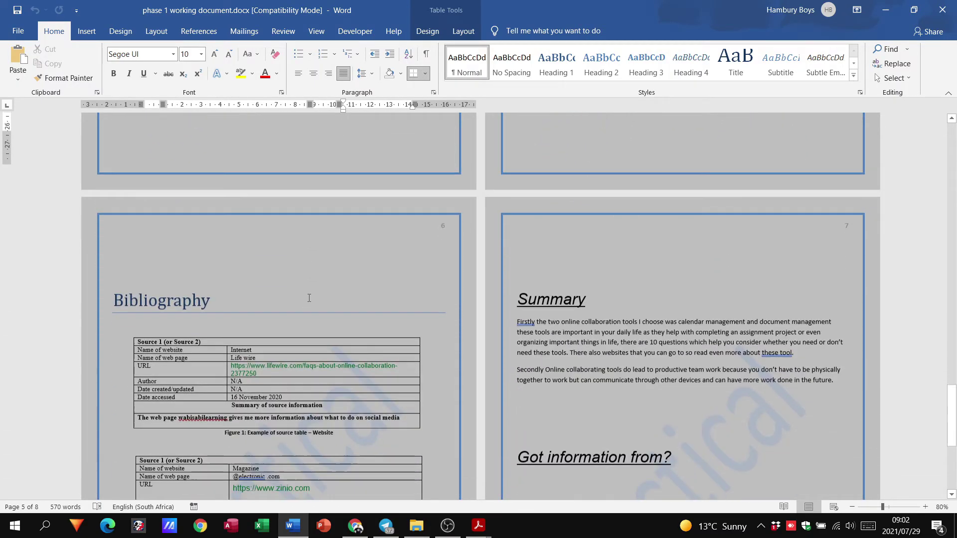
scroll(309, 298, "down", 4)
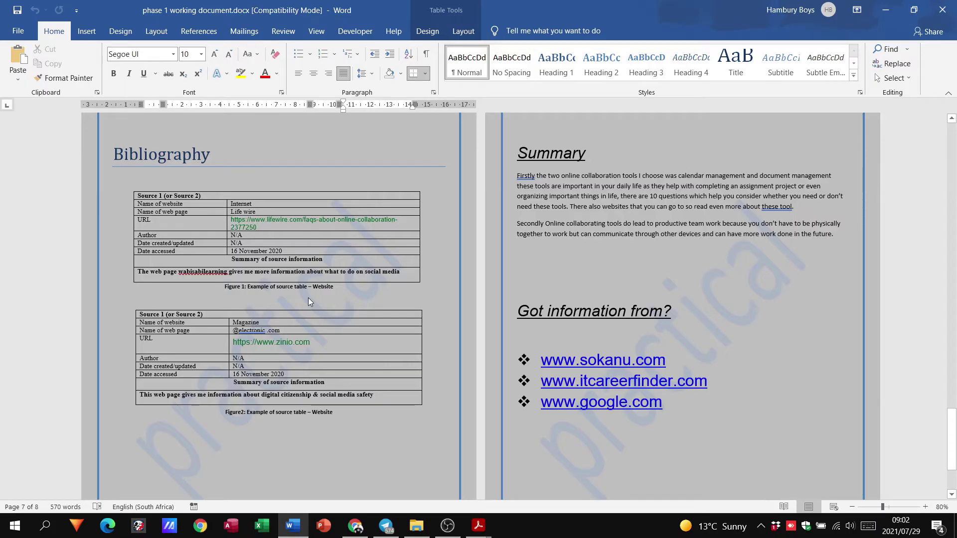
left_click(925, 507)
left_click(925, 508)
left_click(925, 507)
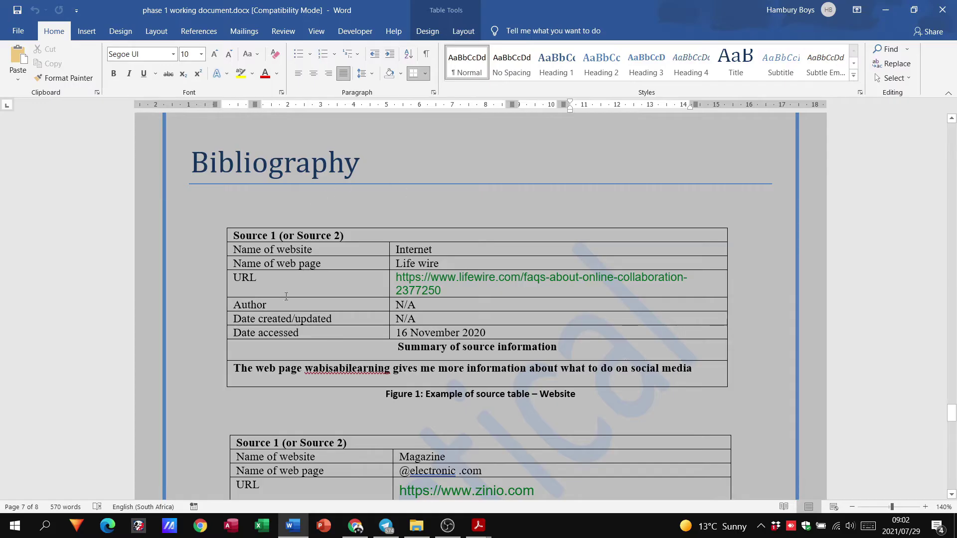
left_click(271, 250)
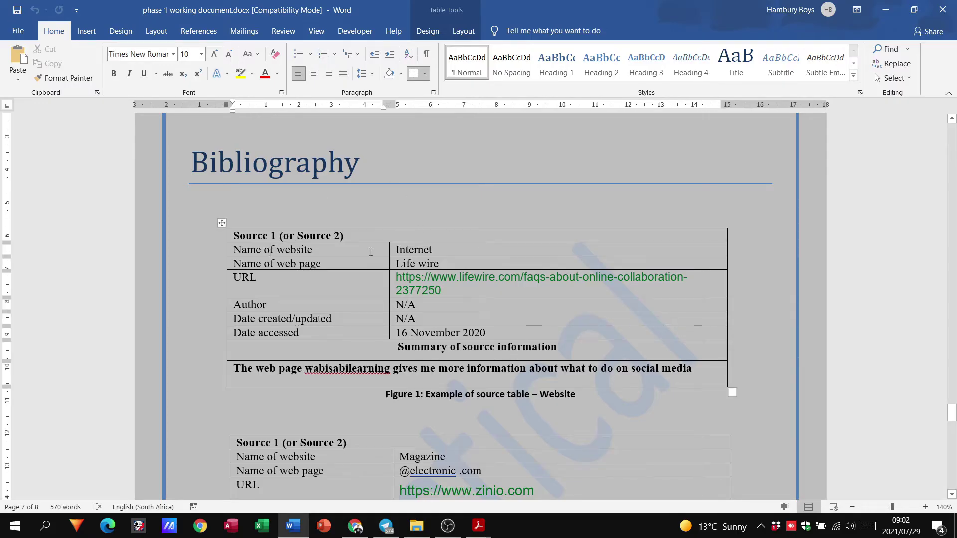
left_click(400, 250)
left_click(453, 317)
left_click(494, 333)
scroll(379, 354, "down", 4)
scroll(281, 254, "down", 1)
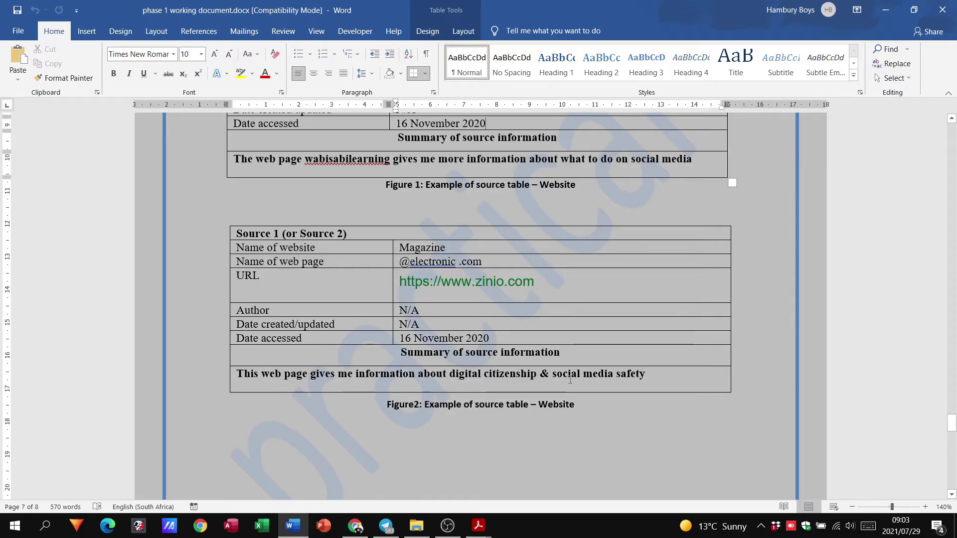
scroll(589, 382, "down", 1)
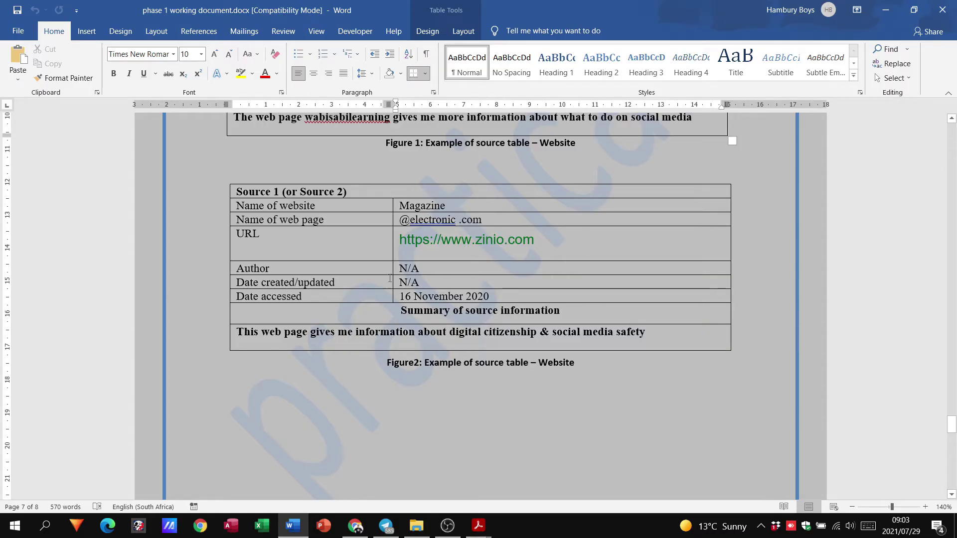
scroll(502, 353, "up", 1)
scroll(504, 353, "up", 5)
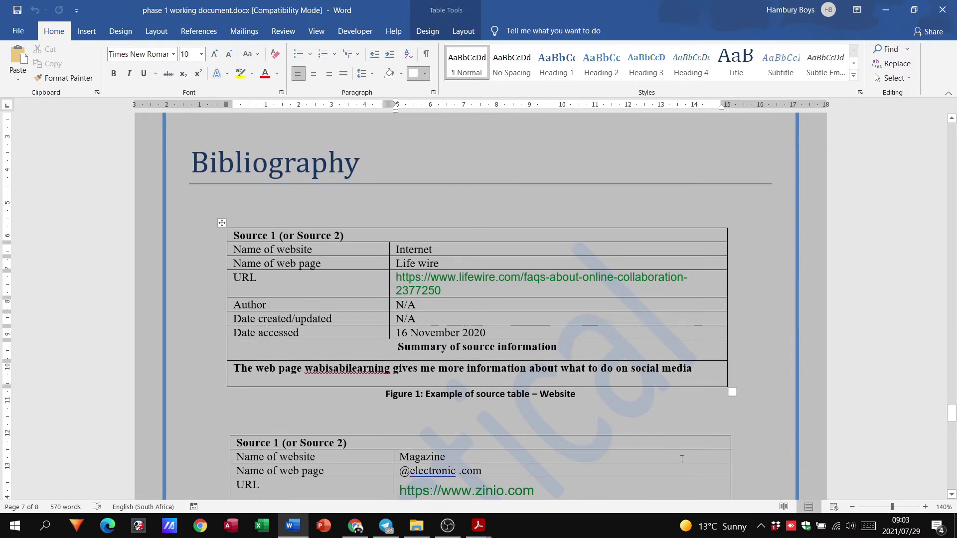
left_click(852, 506)
left_click(851, 507)
left_click(851, 507)
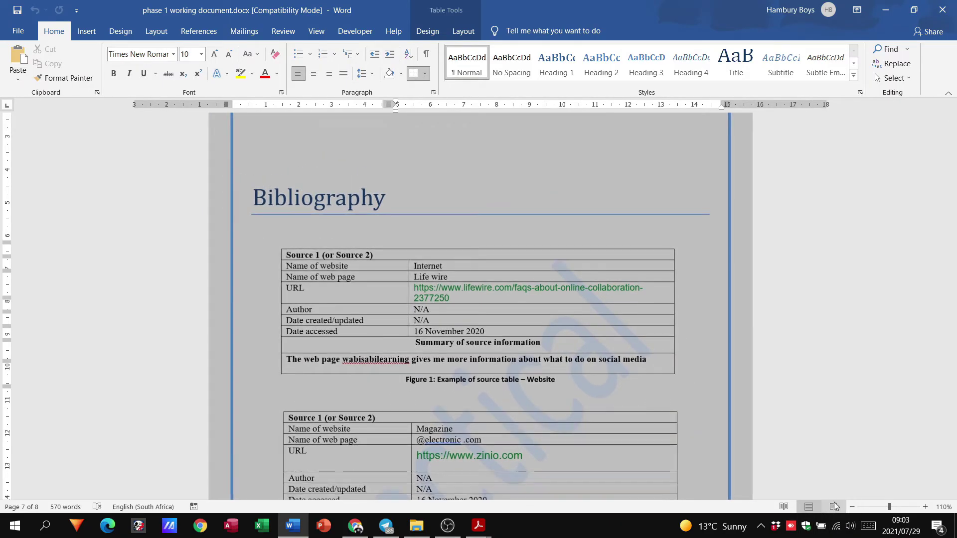
scroll(562, 379, "up", 3)
scroll(561, 379, "up", 5)
scroll(561, 379, "up", 5)
scroll(561, 379, "up", 5)
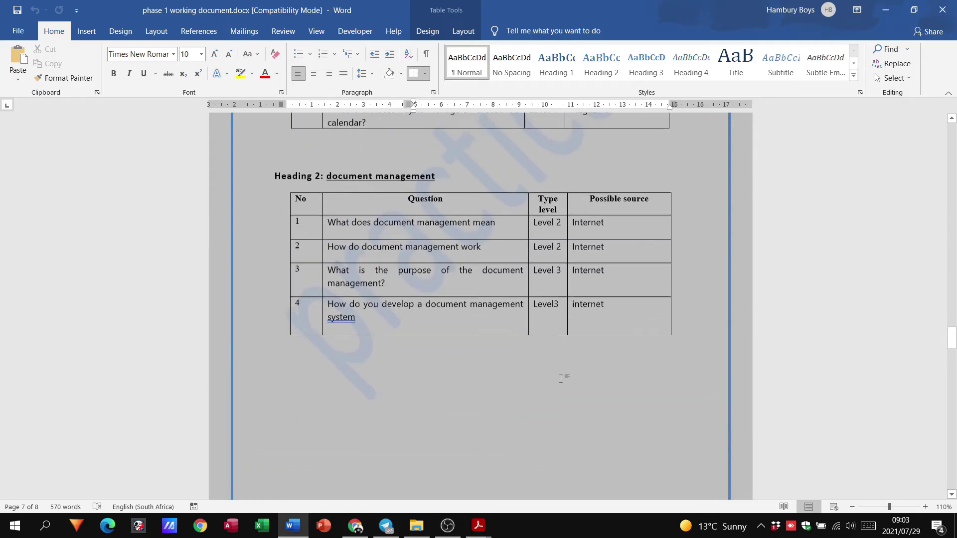
scroll(561, 379, "up", 5)
scroll(501, 185, "down", 3)
scroll(465, 267, "down", 5)
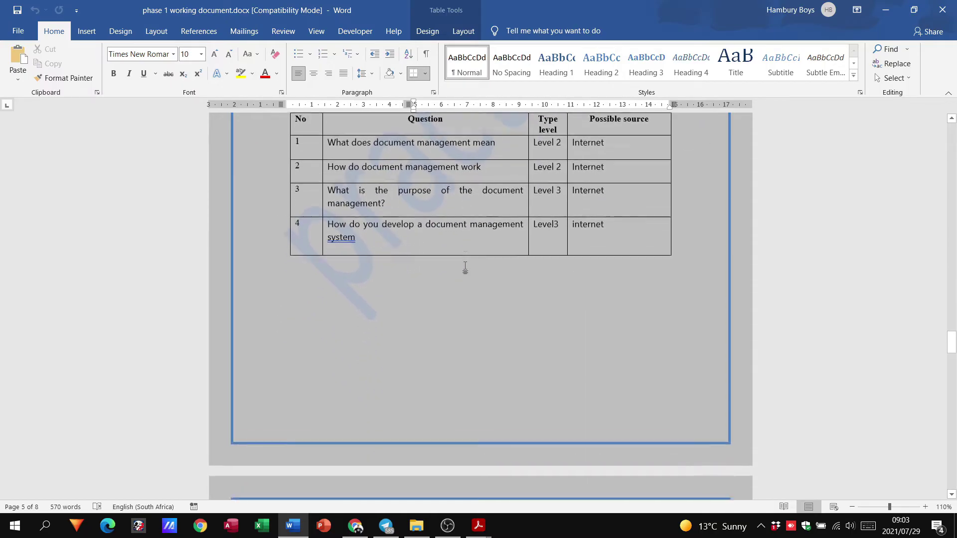
scroll(466, 267, "down", 6)
scroll(465, 267, "down", 10)
scroll(464, 274, "down", 10)
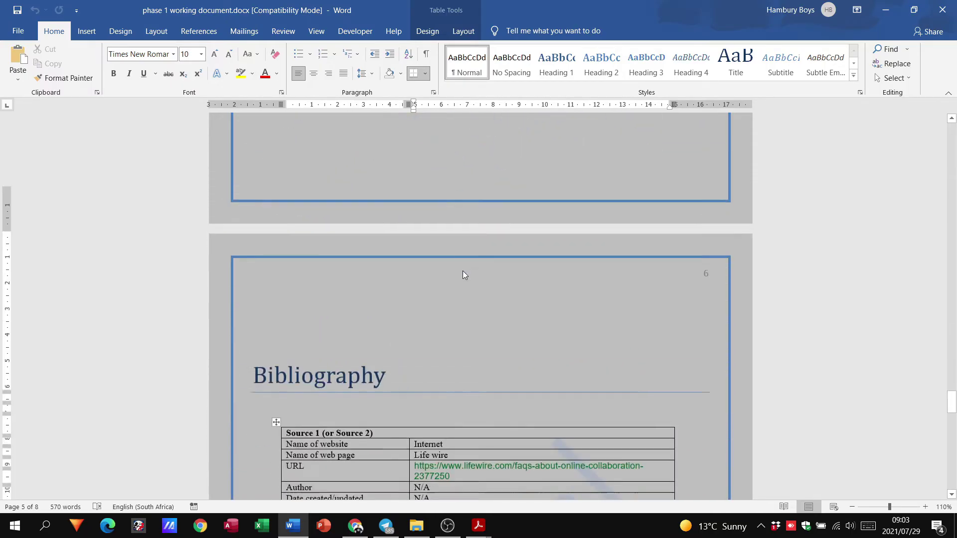
scroll(383, 286, "down", 1)
scroll(372, 281, "down", 2)
scroll(449, 279, "down", 5)
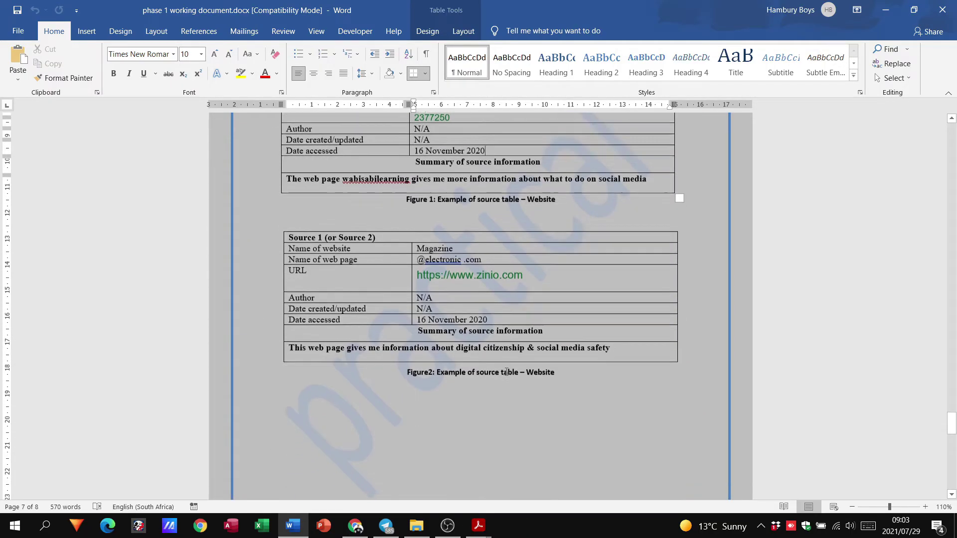
scroll(524, 279, "down", 1)
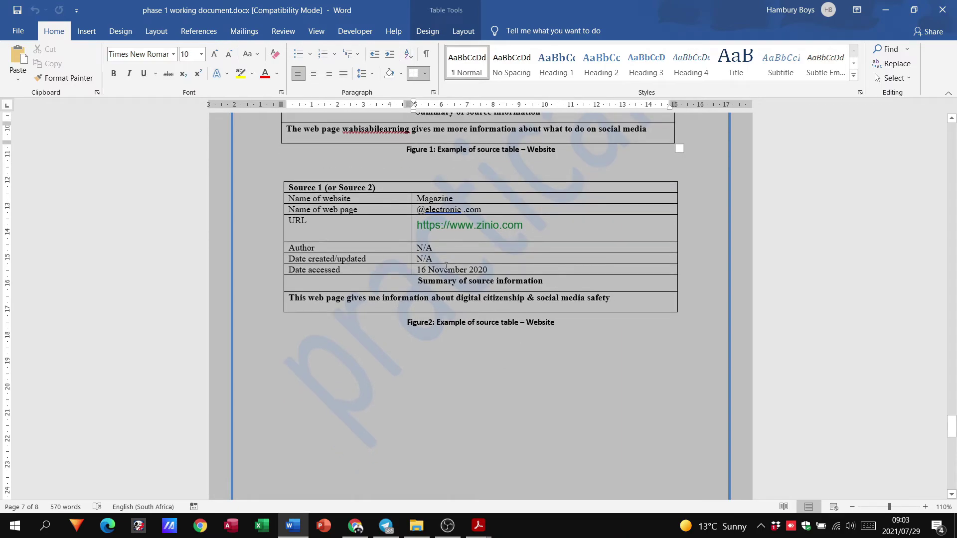
key("alt+Tab")
scroll(457, 279, "down", 3)
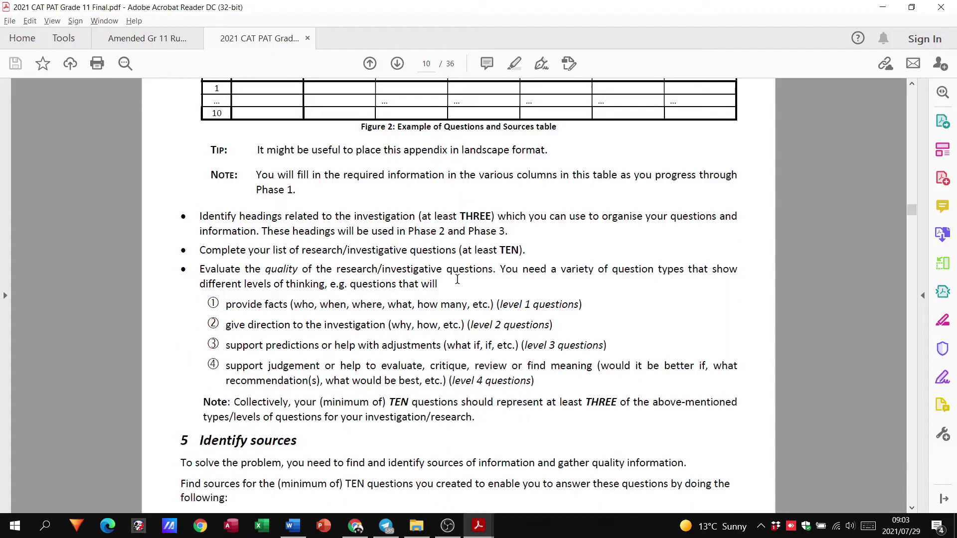
scroll(457, 278, "down", 1)
scroll(457, 279, "down", 1)
scroll(457, 279, "down", 4)
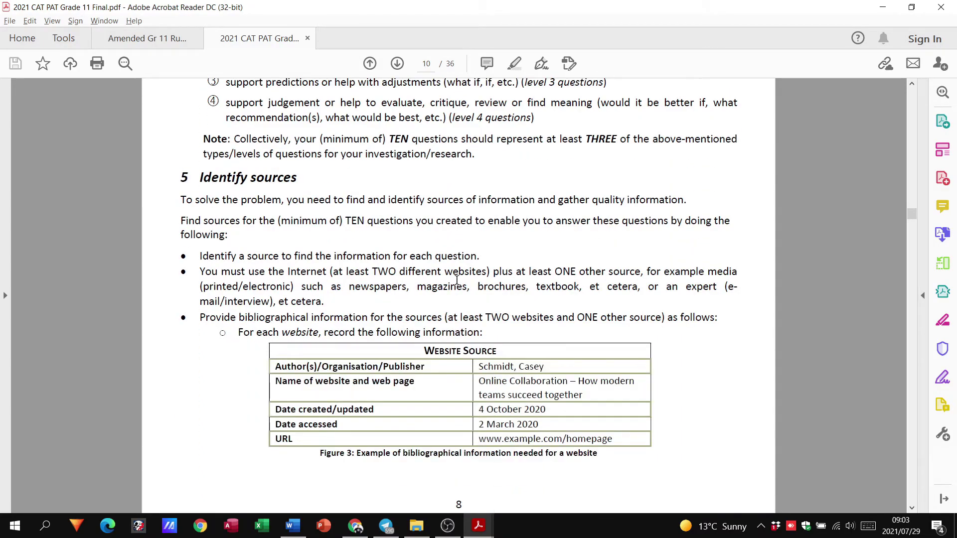
scroll(457, 279, "down", 2)
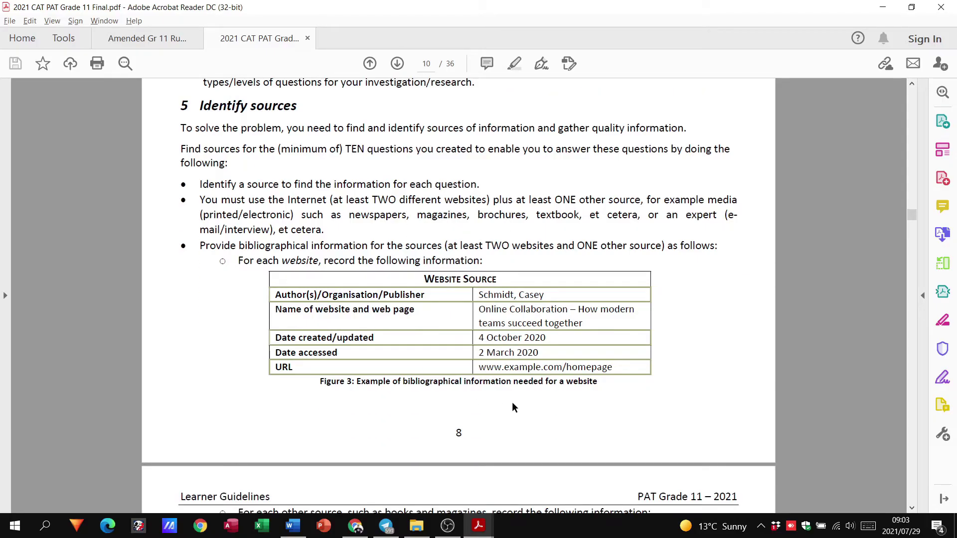
scroll(431, 276, "down", 1)
scroll(431, 277, "down", 4)
scroll(432, 276, "down", 4)
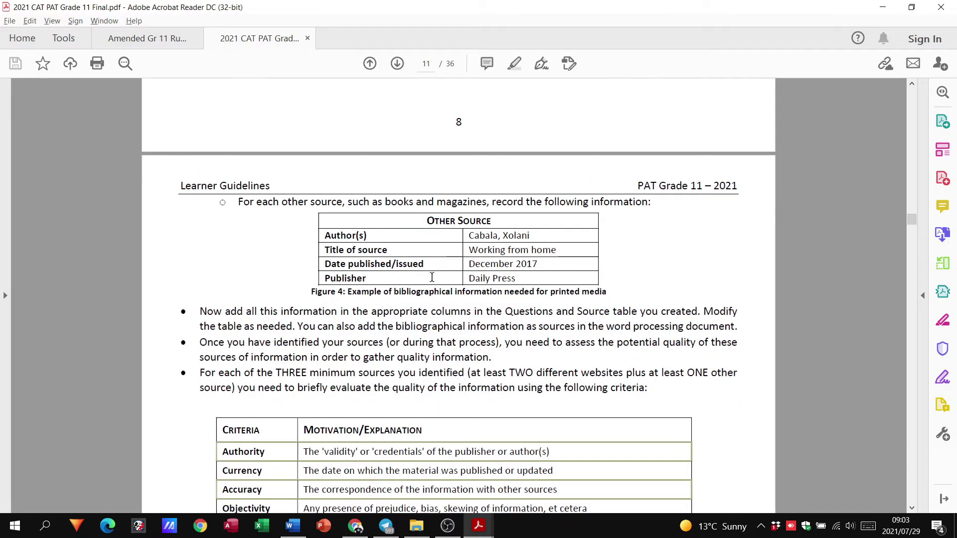
scroll(432, 277, "down", 5)
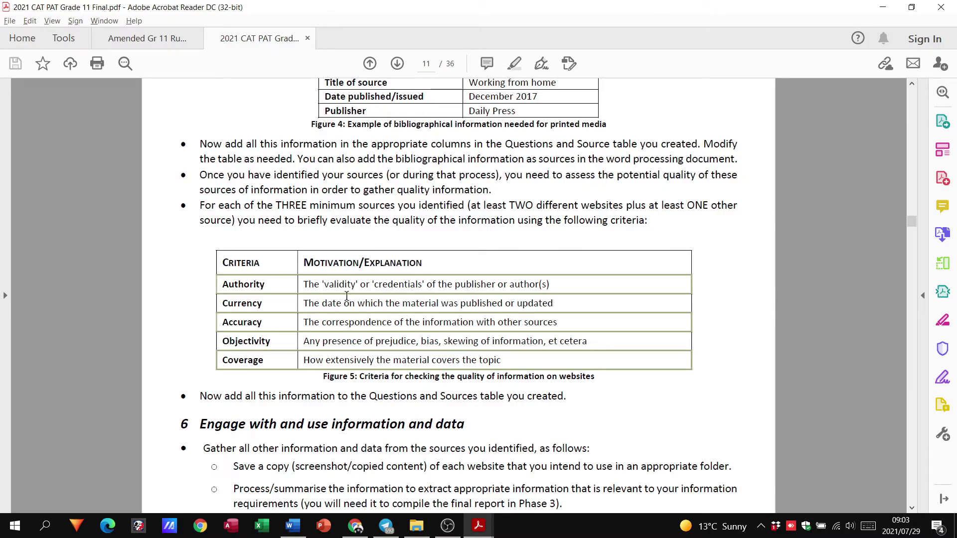
key("alt+Tab")
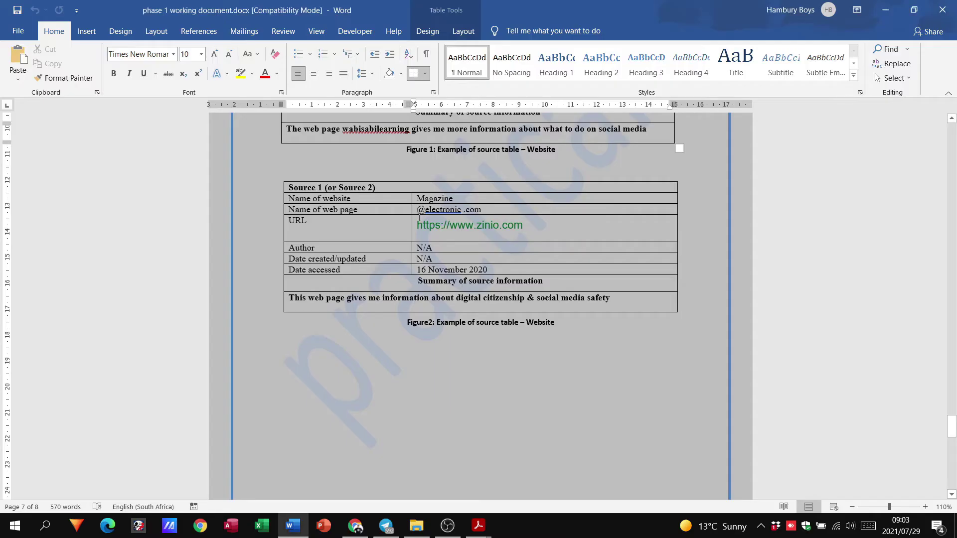
scroll(501, 400, "up", 5)
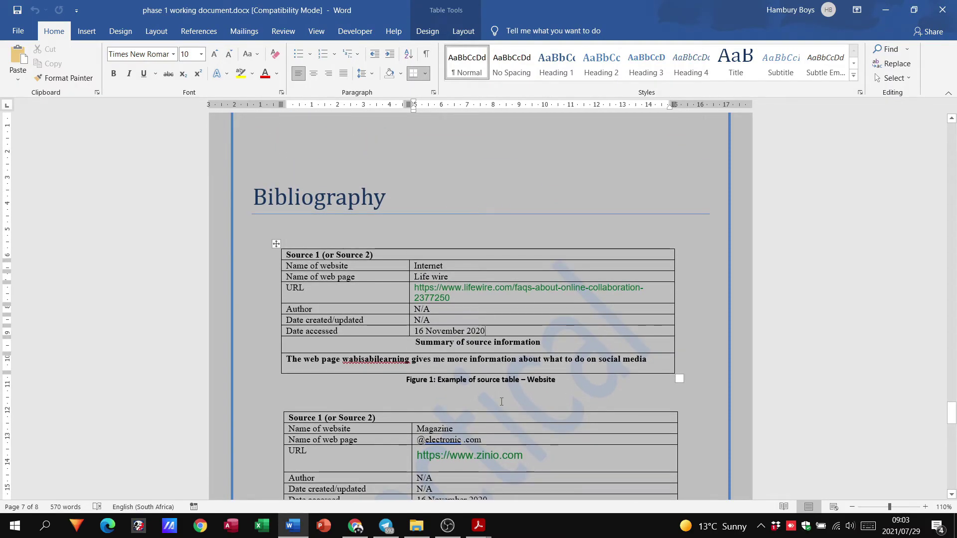
scroll(349, 367, "down", 4)
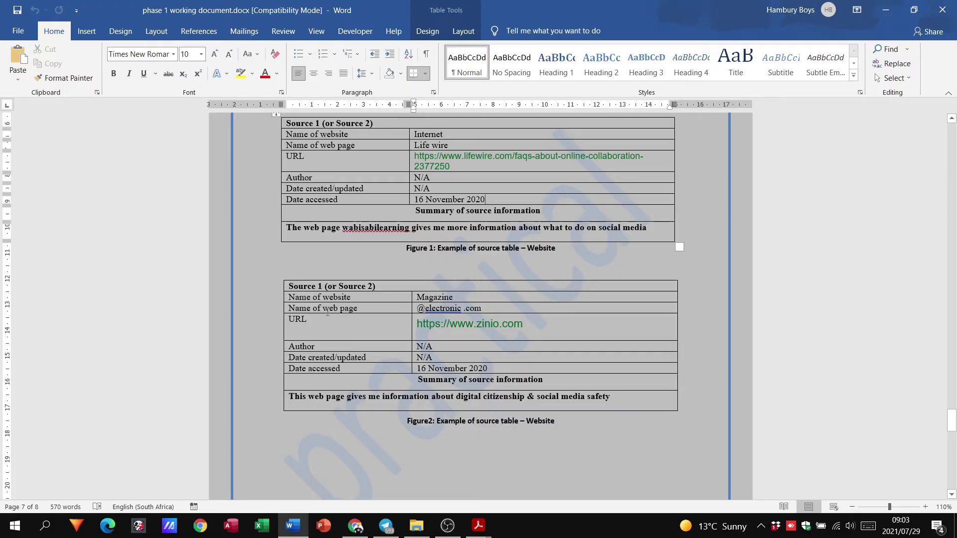
key("alt+Tab")
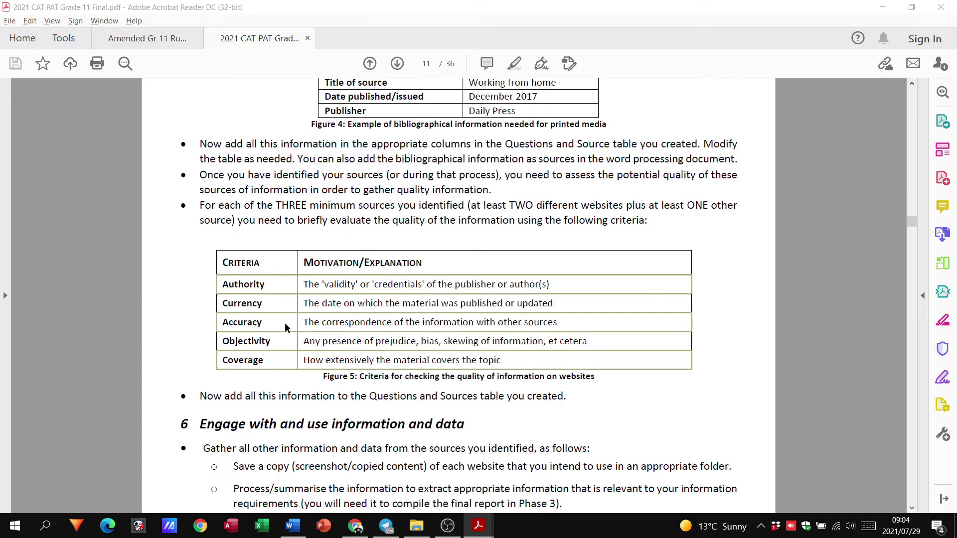
key("alt+Tab")
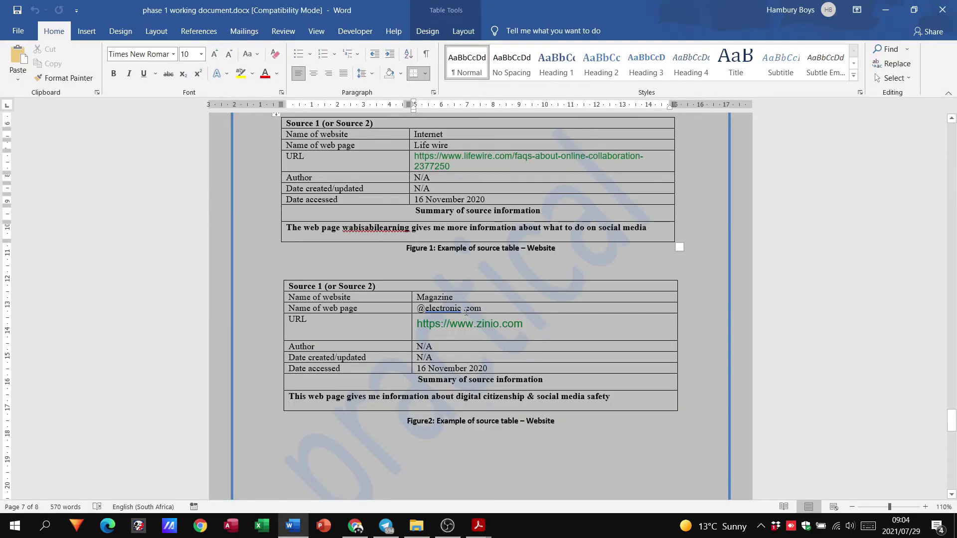
scroll(465, 310, "down", 5)
scroll(465, 310, "down", 5)
scroll(465, 311, "down", 5)
scroll(465, 313, "down", 4)
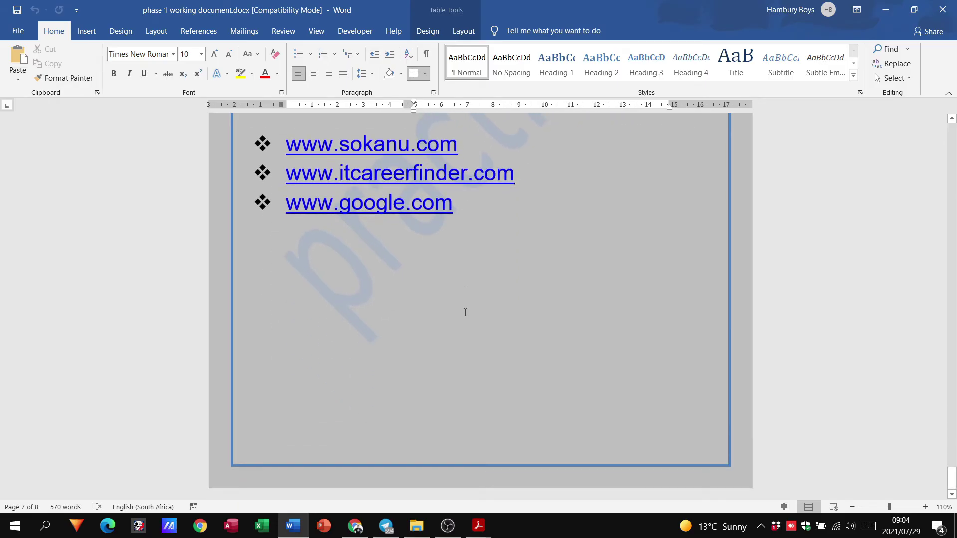
scroll(464, 312, "up", 4)
scroll(464, 312, "up", 5)
scroll(460, 291, "up", 5)
scroll(444, 237, "up", 3)
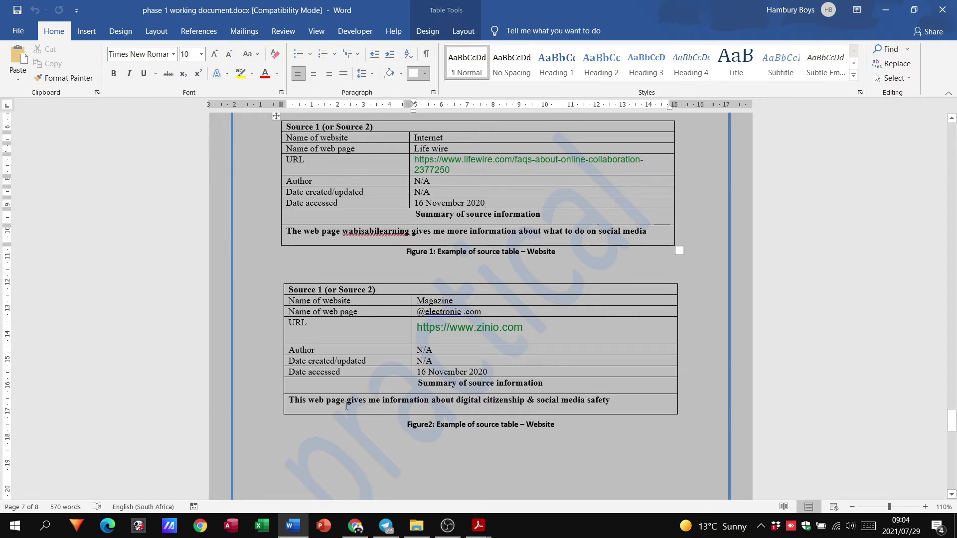
Step: Bring up the guideline PDF at section 7, Check Phase 1 before you hand in
key("alt+Tab")
scroll(346, 402, "down", 5)
scroll(372, 358, "down", 5)
scroll(372, 359, "down", 2)
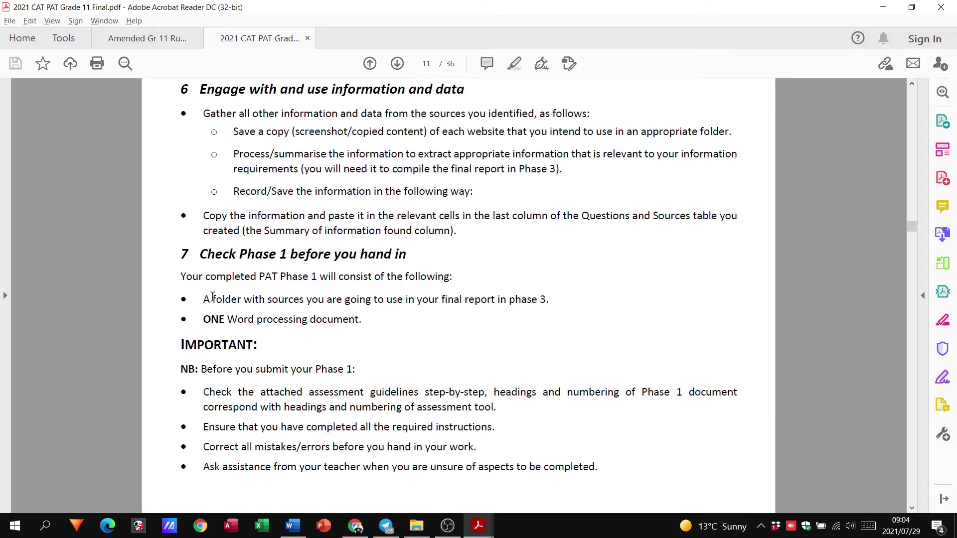
Step: Highlight the folder-of-sources, Organisation of Documents, Task Definition and three-levels rubric passages
left_click_drag(213, 296, 371, 301)
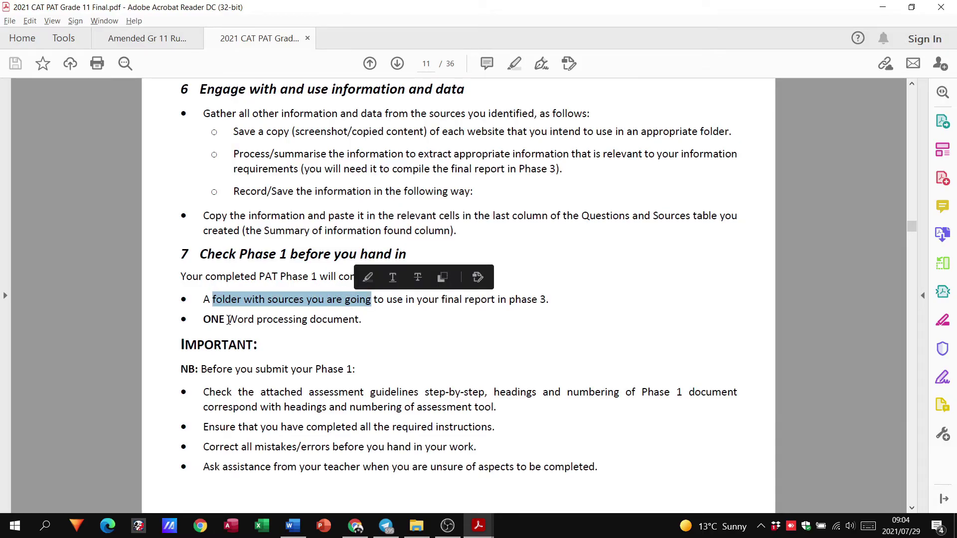
left_click_drag(201, 319, 308, 320)
scroll(369, 362, "down", 5)
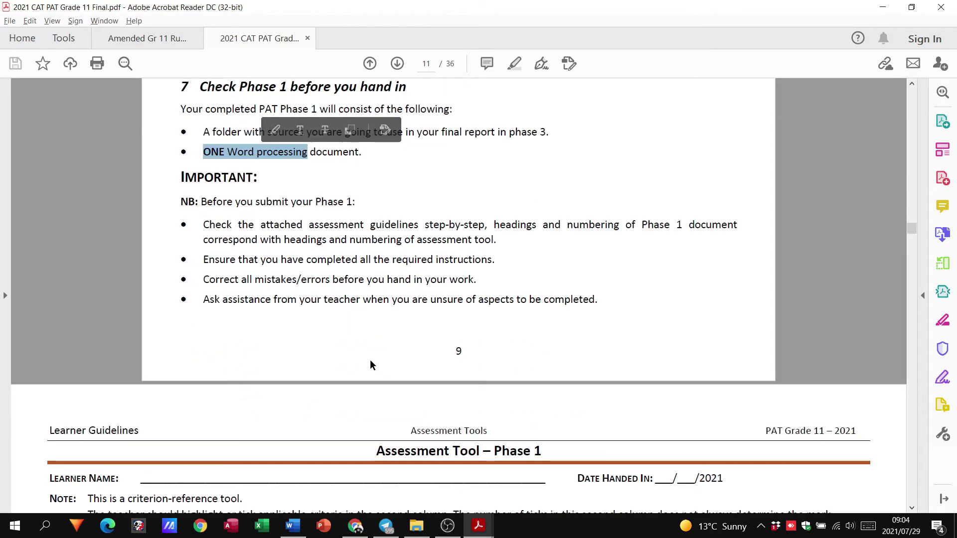
scroll(370, 362, "down", 5)
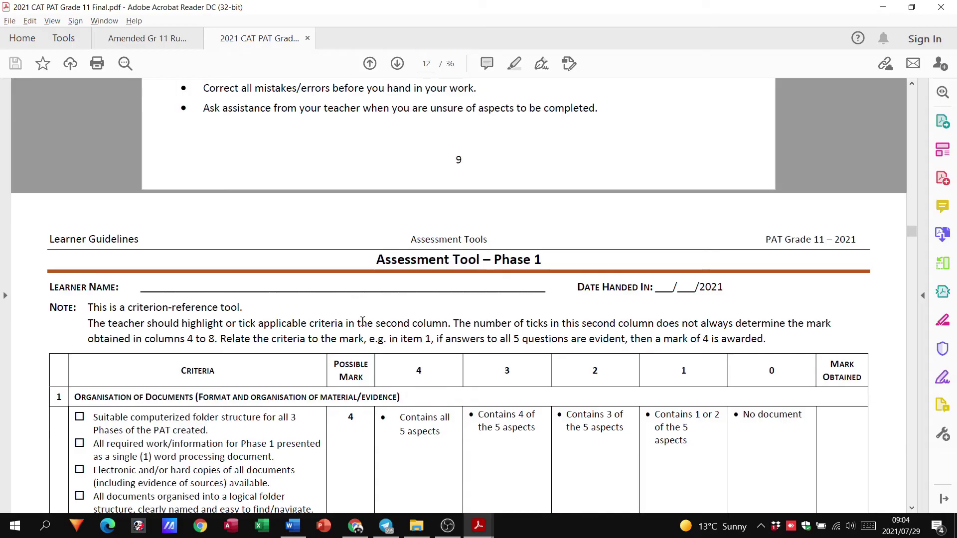
scroll(362, 321, "down", 4)
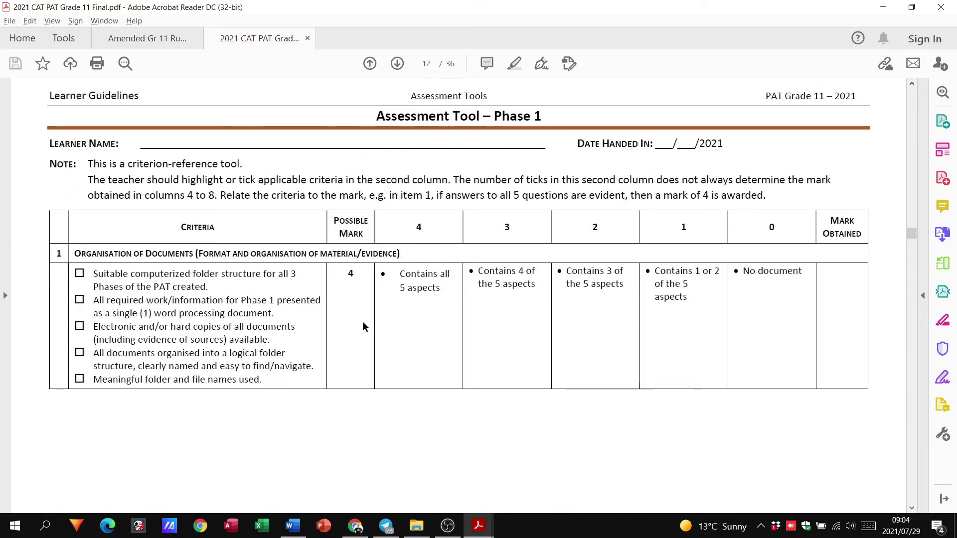
scroll(363, 322, "down", 1)
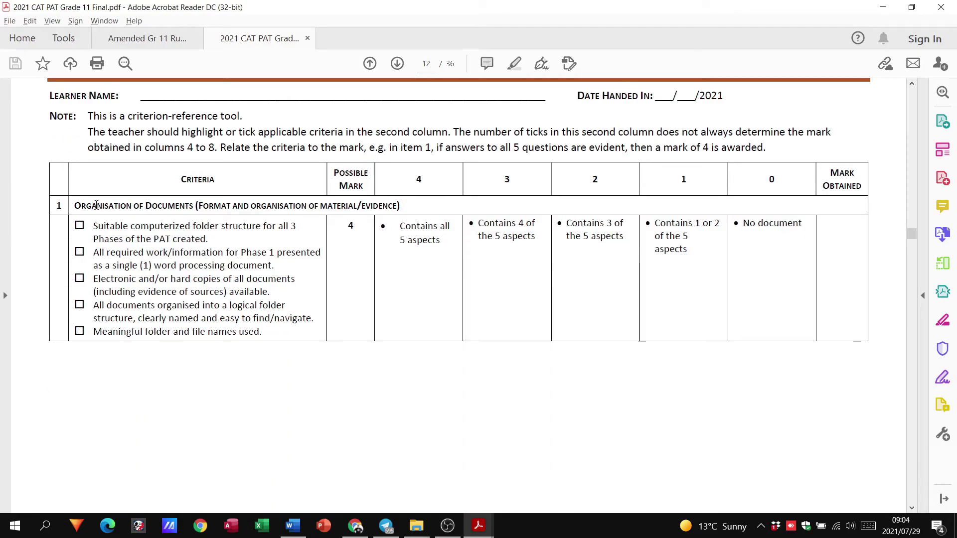
left_click_drag(97, 204, 192, 208)
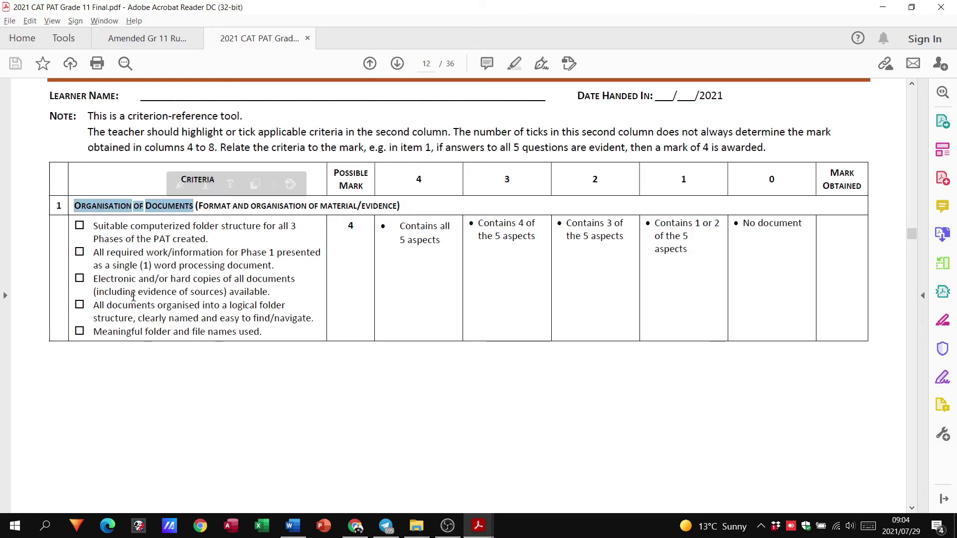
scroll(220, 229, "down", 3)
scroll(220, 228, "down", 4)
scroll(221, 227, "down", 5)
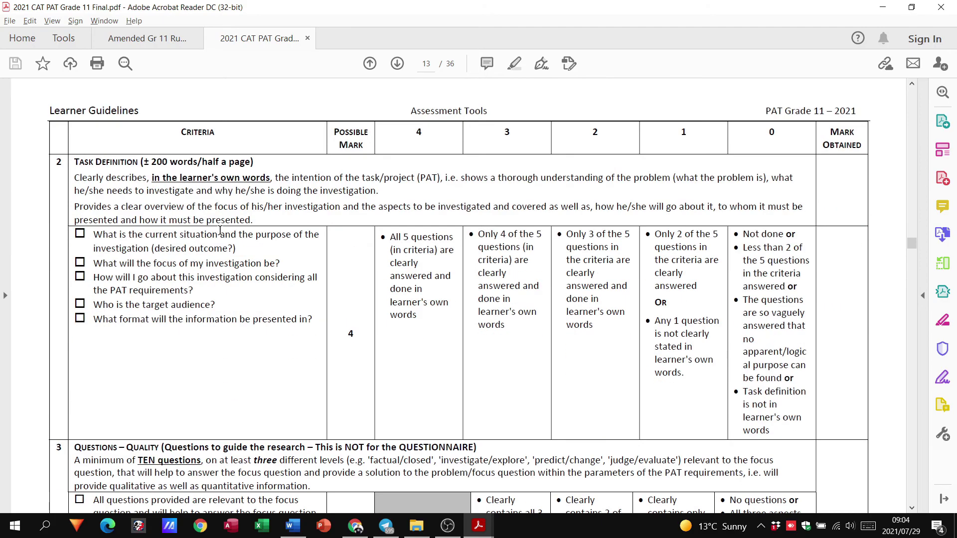
scroll(221, 227, "up", 1)
mouse_move(126, 233)
left_mouse_down()
mouse_move(142, 342)
mouse_move(150, 323)
left_mouse_up()
left_click(149, 323)
scroll(228, 264, "down", 4)
scroll(229, 264, "down", 2)
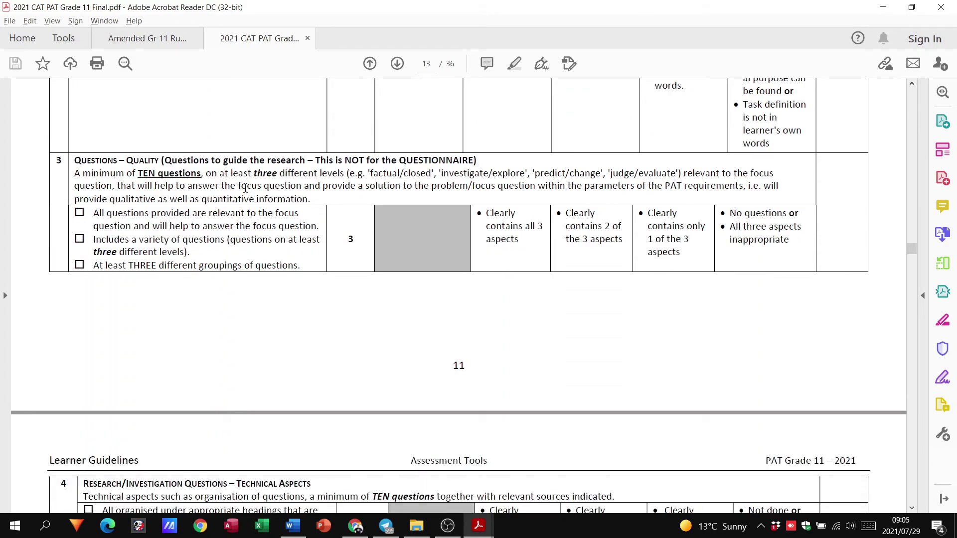
left_click_drag(243, 173, 332, 174)
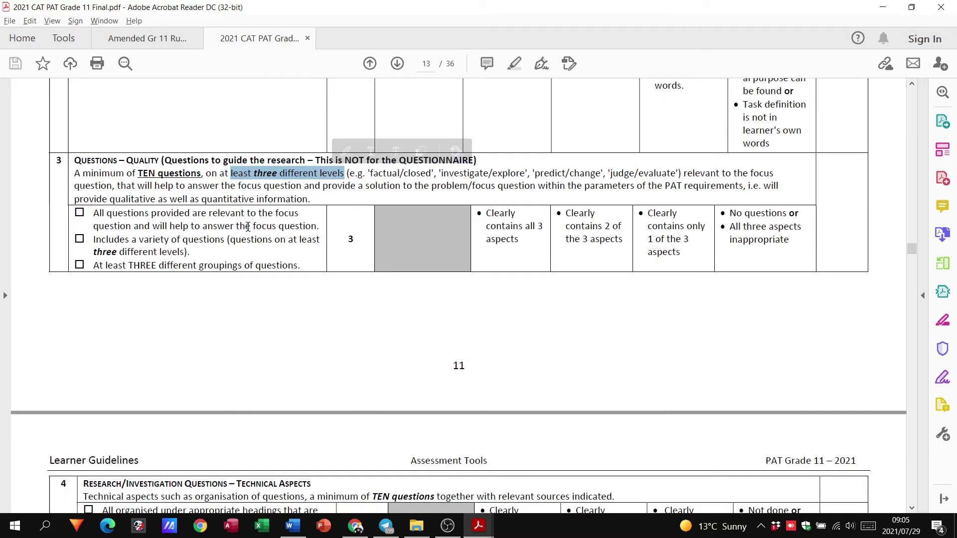
scroll(246, 230, "down", 3)
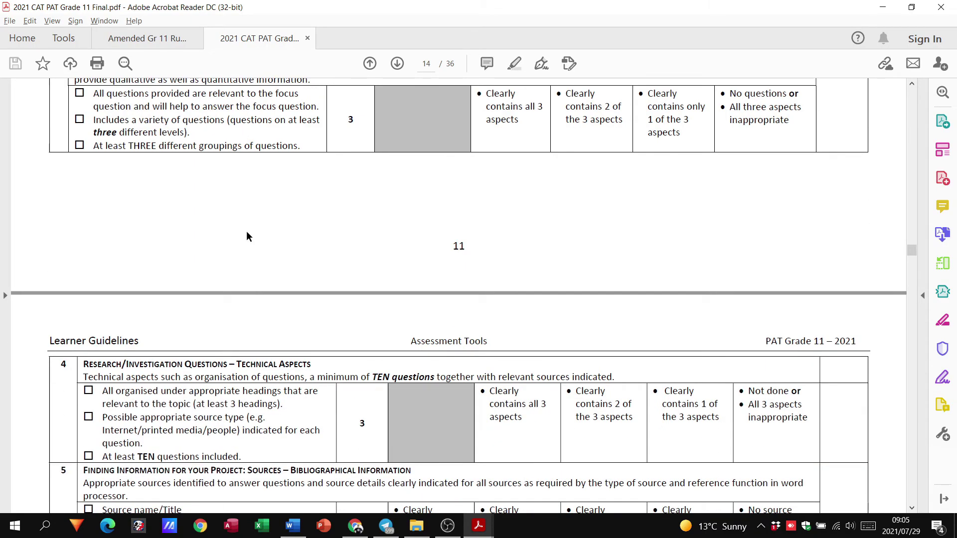
scroll(246, 237, "down", 1)
scroll(245, 237, "down", 2)
scroll(245, 232, "down", 1)
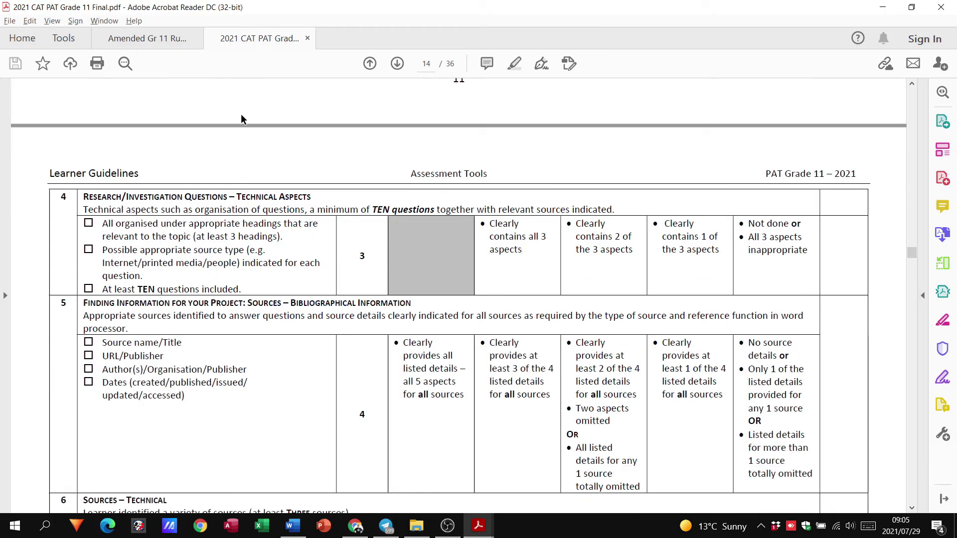
Step: Highlight the at least TEN questions, 3 headings and appropriate source type requirements
left_click_drag(126, 287, 200, 289)
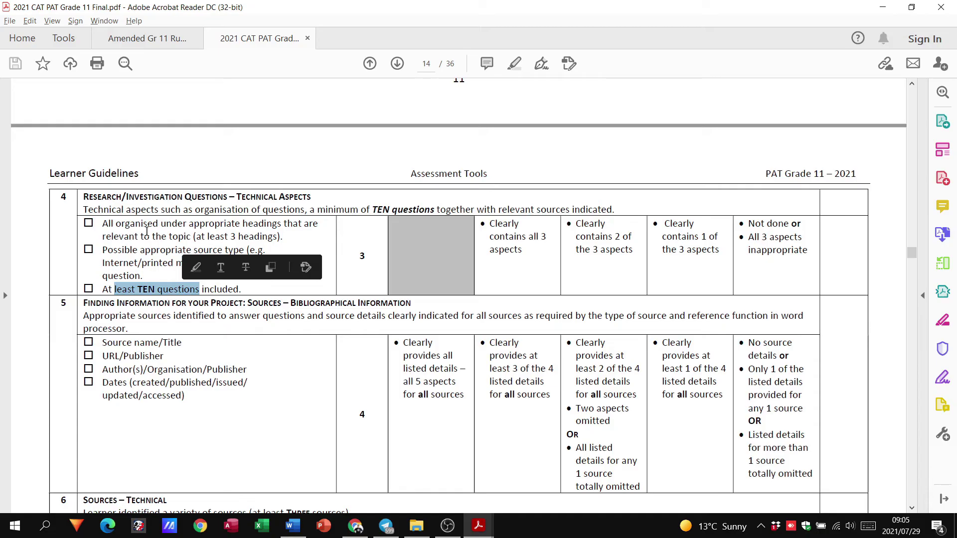
mouse_move(141, 237)
left_mouse_down()
mouse_move(279, 237)
mouse_move(139, 236)
mouse_move(217, 252)
left_mouse_up()
left_click(125, 250)
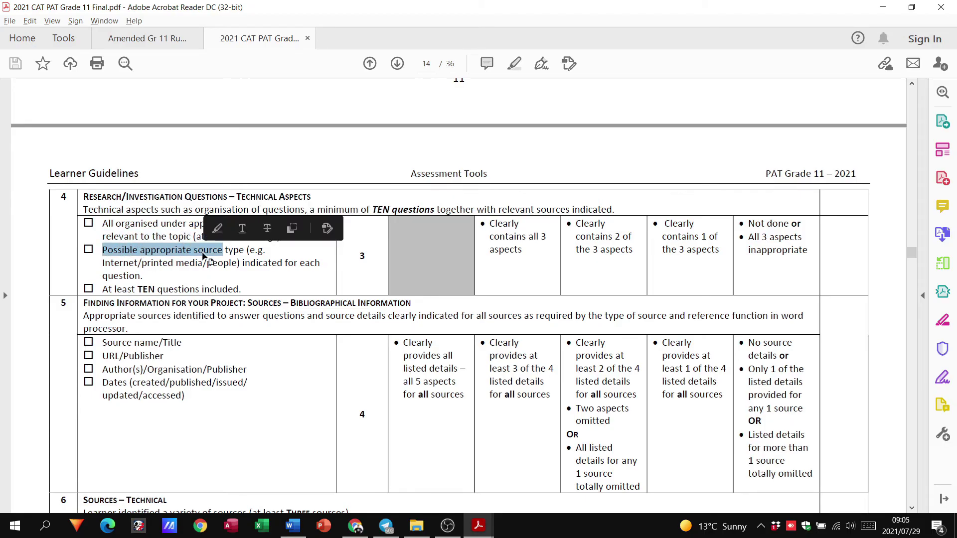
left_click(273, 261)
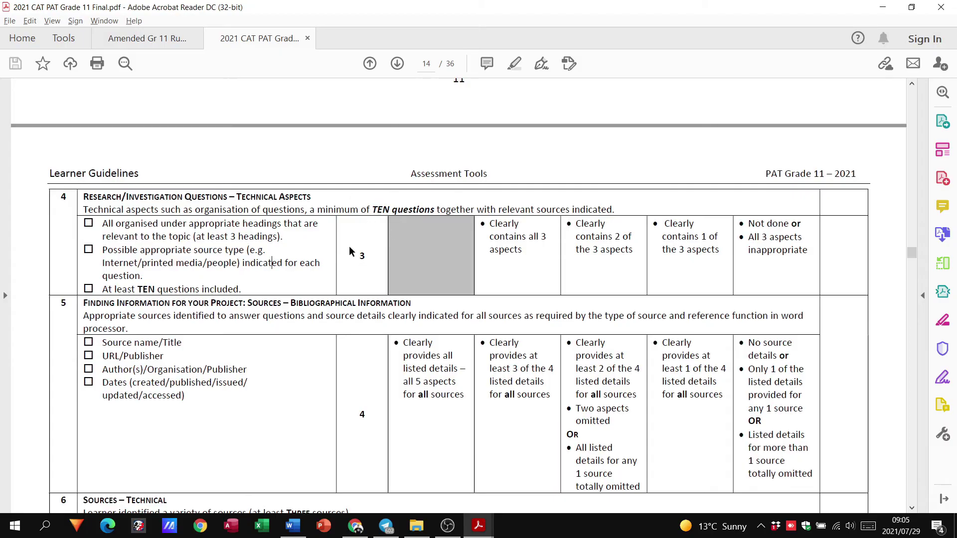
scroll(228, 260, "down", 3)
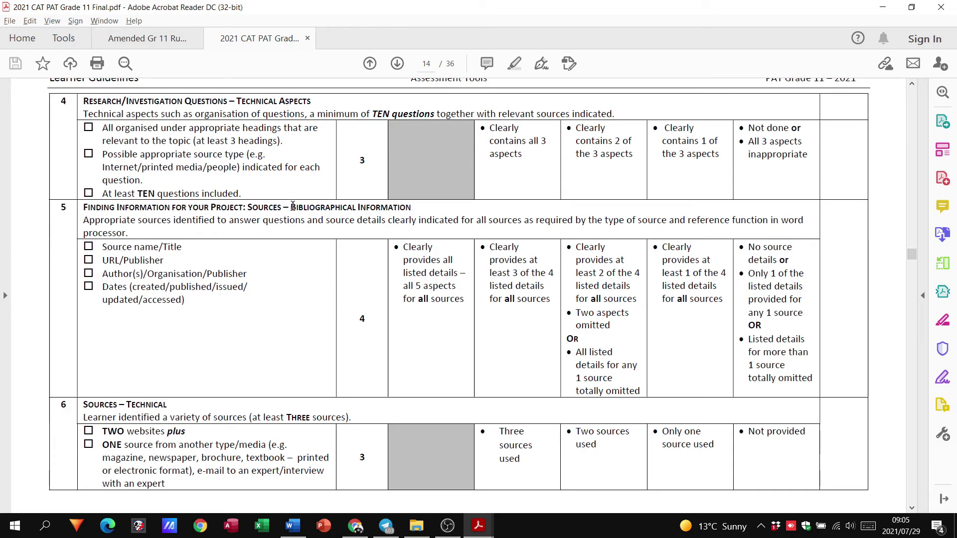
Step: Highlight the Bibliographical Information criterion's source name, author and dates requirements
left_click_drag(292, 207, 360, 208)
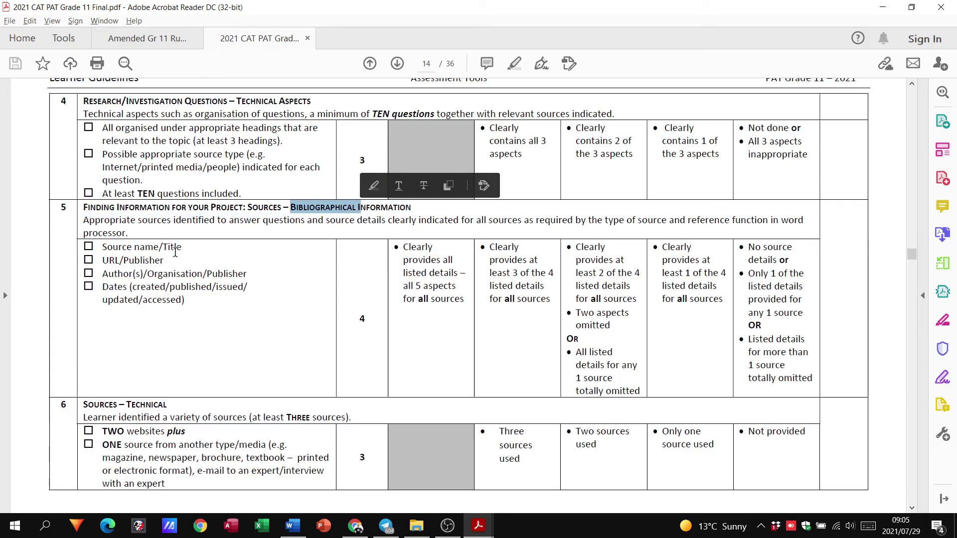
left_click_drag(103, 247, 159, 247)
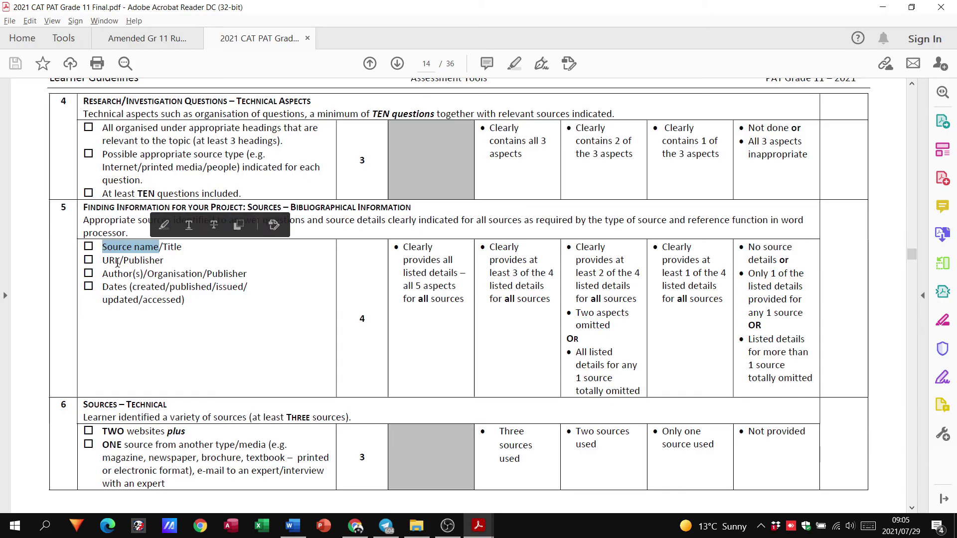
left_click_drag(102, 274, 166, 288)
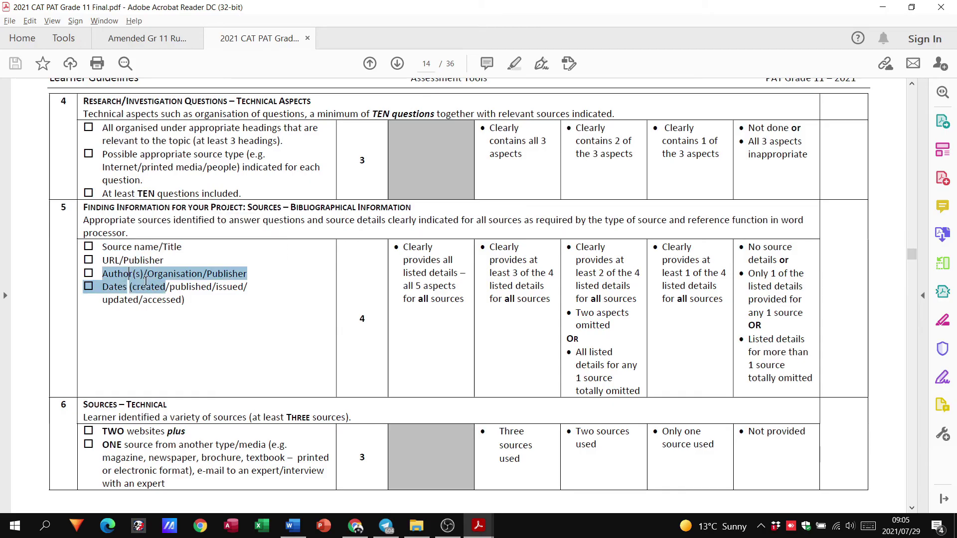
left_click(413, 308)
scroll(372, 324, "down", 2)
scroll(370, 324, "down", 3)
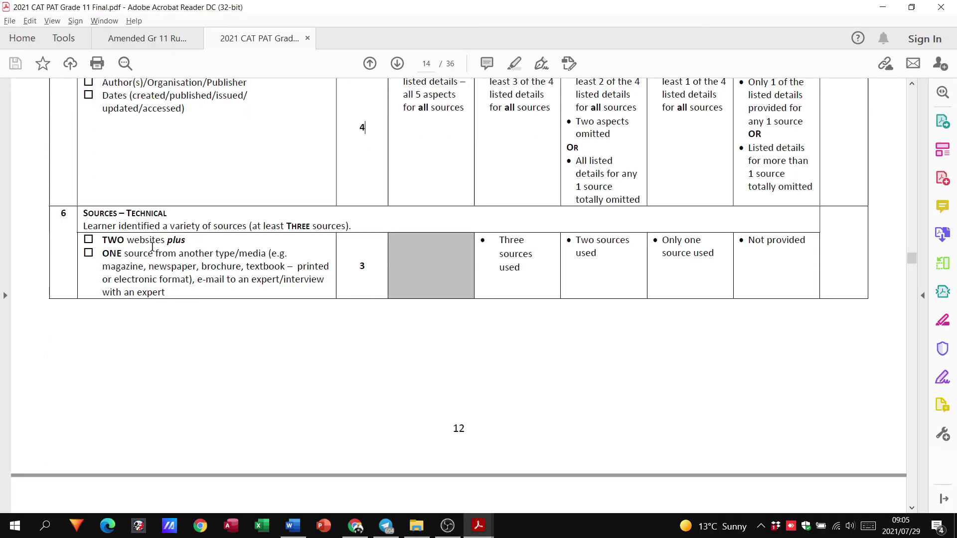
Step: Highlight the Sources – Technical heading and its 'TWO websites plus' requirement
left_click_drag(135, 214, 158, 215)
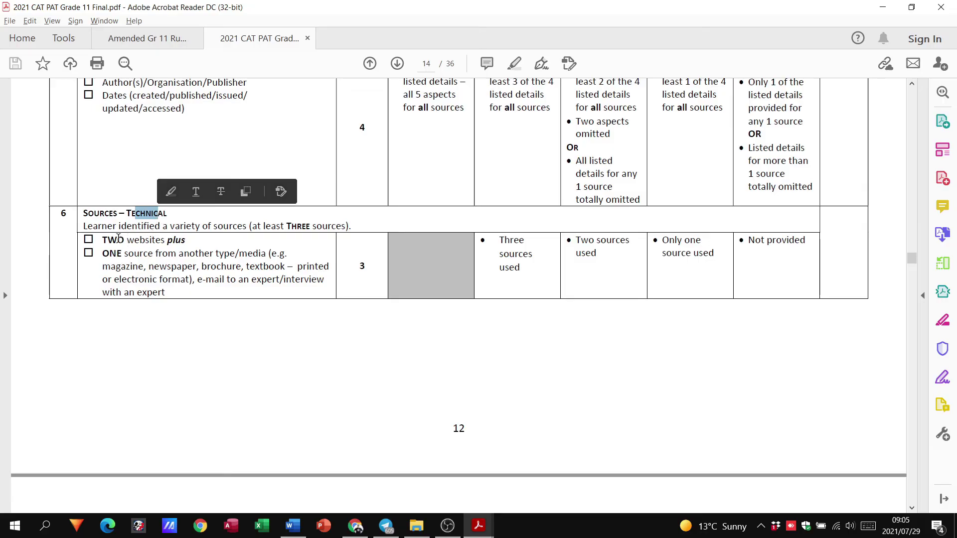
left_click_drag(103, 240, 175, 242)
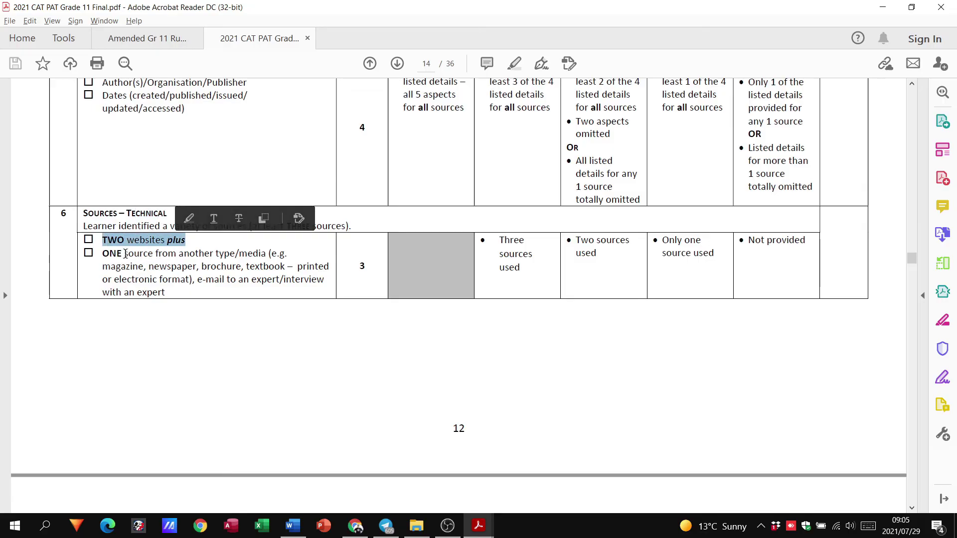
scroll(172, 269, "down", 3)
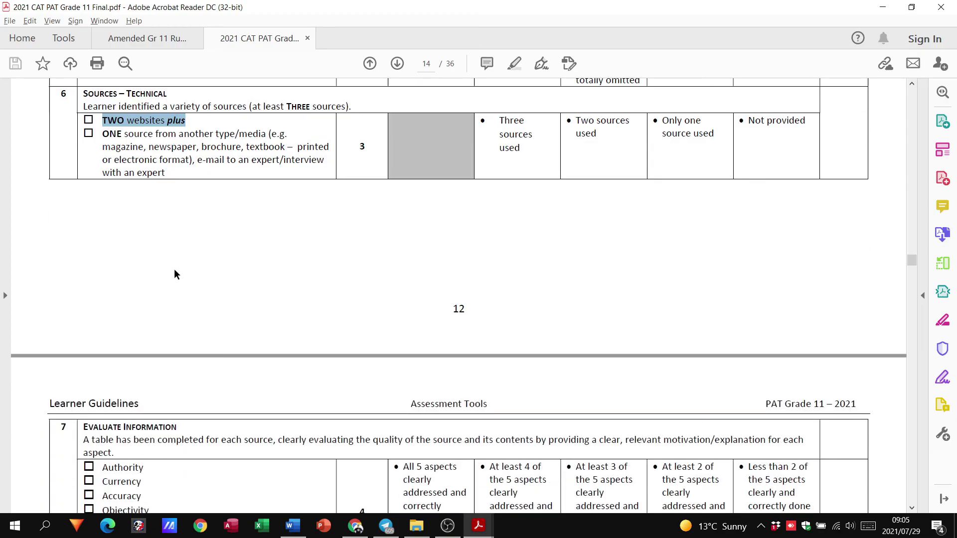
scroll(172, 268, "down", 1)
scroll(172, 268, "down", 1)
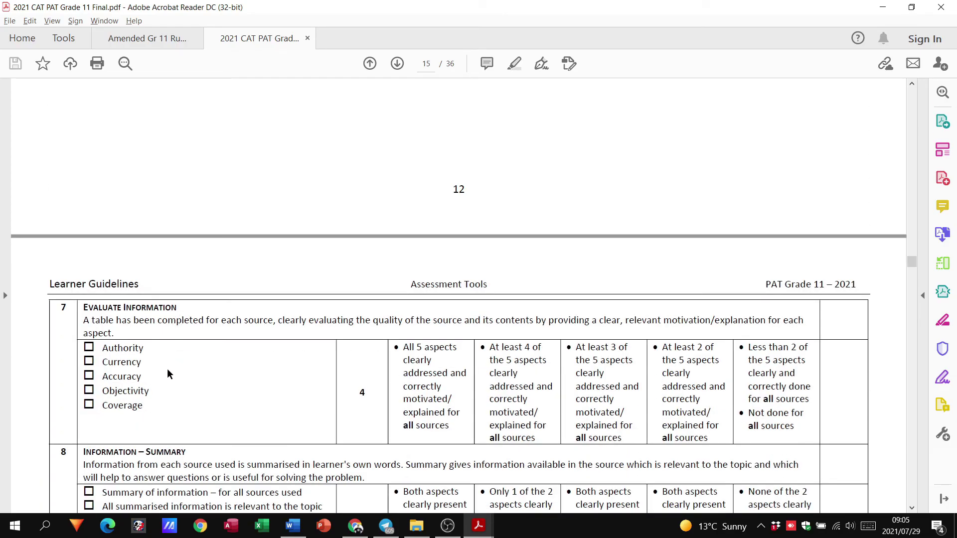
scroll(213, 364, "up", 1)
scroll(212, 364, "up", 1)
scroll(325, 179, "up", 1)
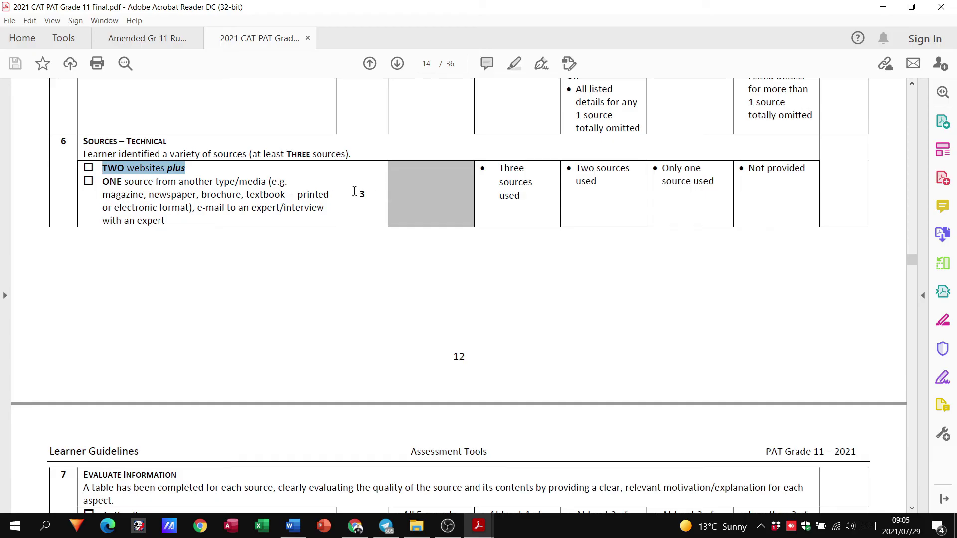
scroll(351, 209, "down", 2)
scroll(347, 224, "down", 1)
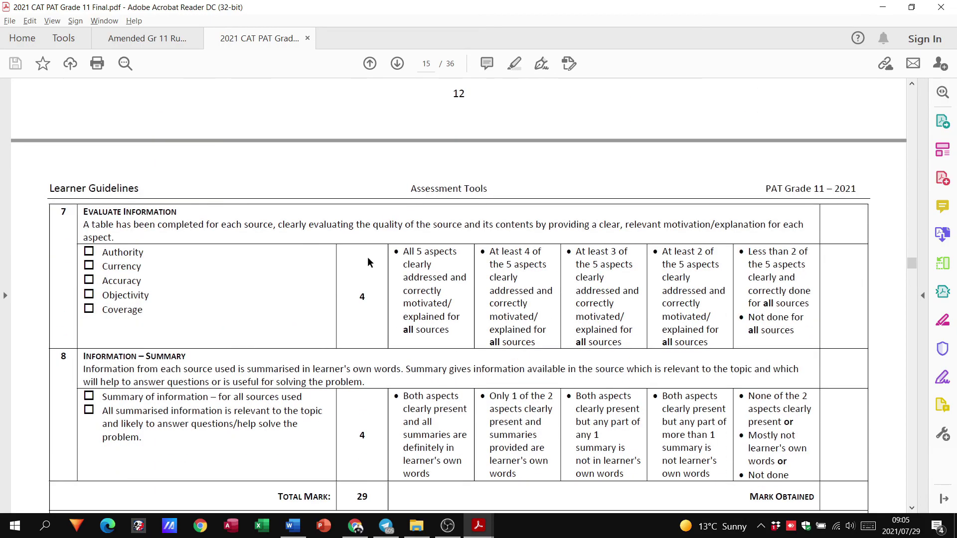
scroll(291, 295, "up", 1)
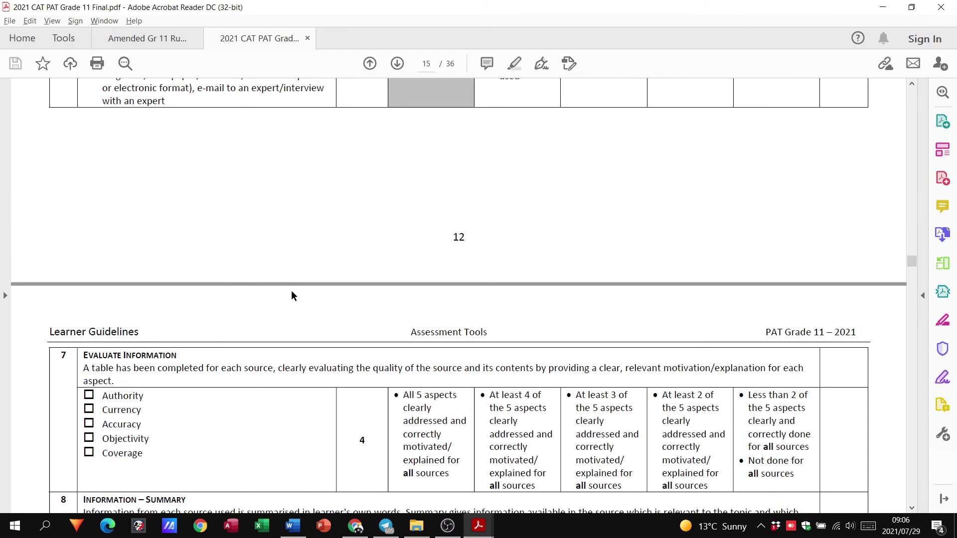
scroll(291, 295, "up", 2)
left_click(297, 178)
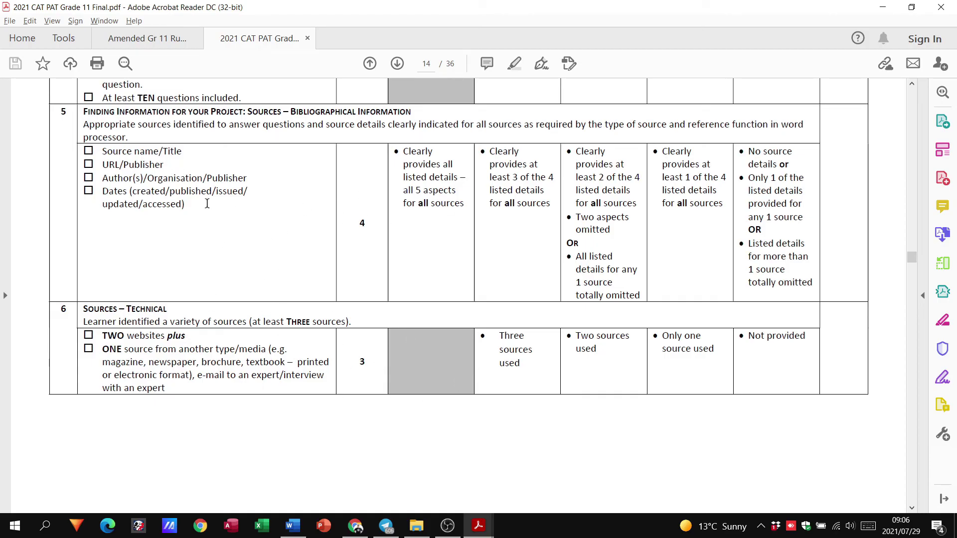
Step: Alternate twice between Word's website source tables and the rubric's Sources criteria
key("alt+Tab")
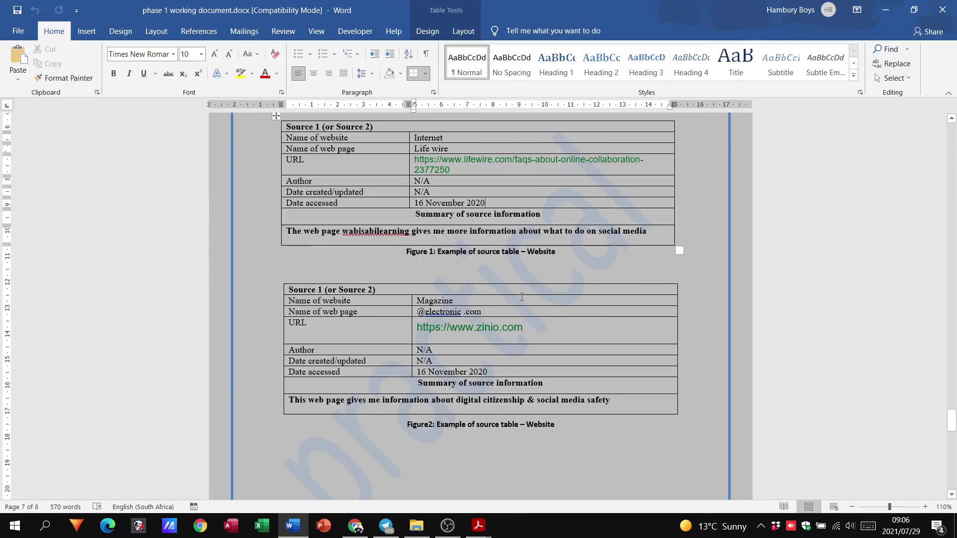
scroll(513, 348, "up", 1)
scroll(443, 209, "down", 1)
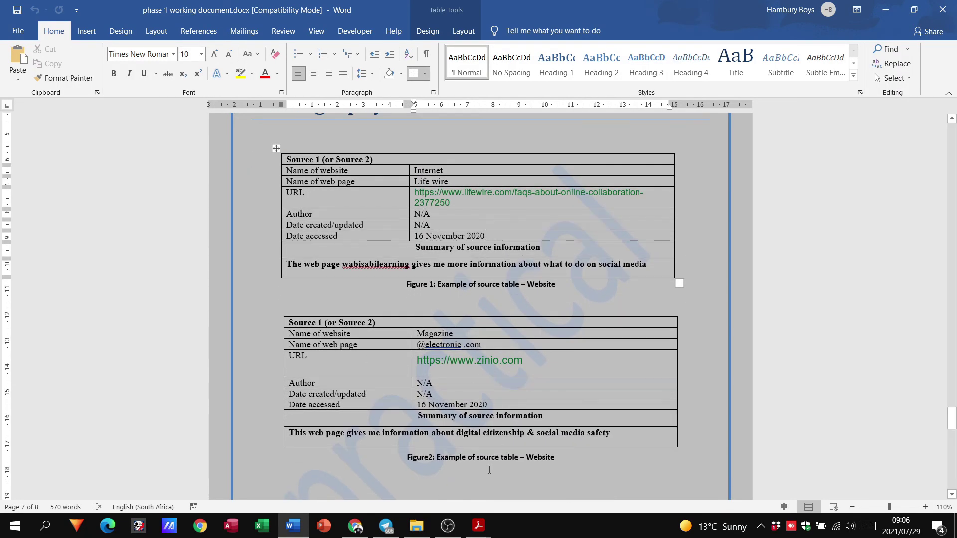
key("alt+Tab")
scroll(433, 312, "down", 2)
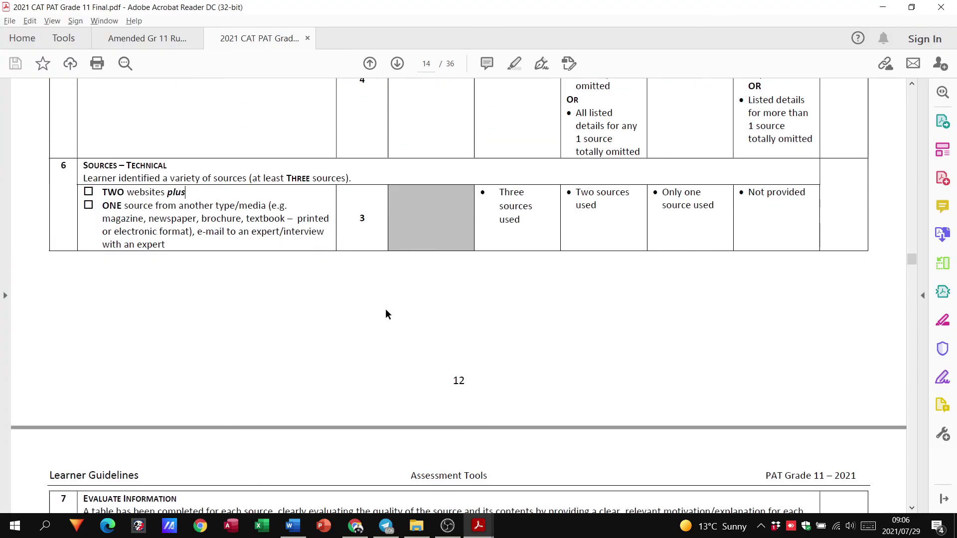
scroll(387, 314, "down", 4)
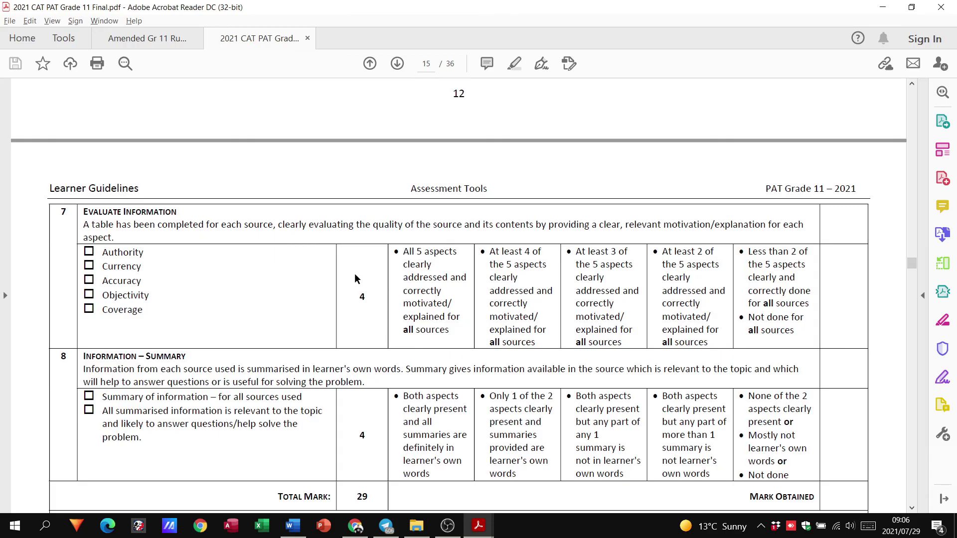
scroll(341, 281, "down", 3)
key("alt+Tab")
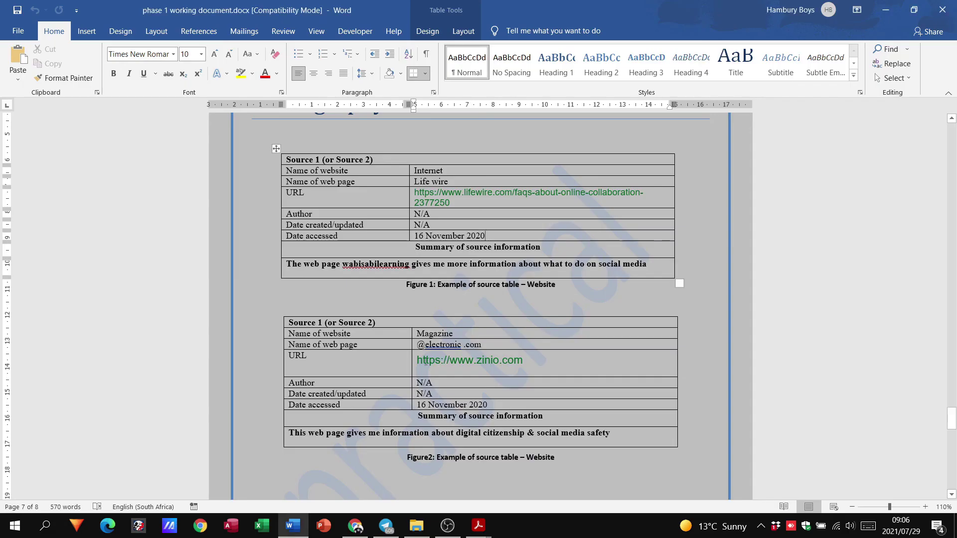
key("alt+Tab")
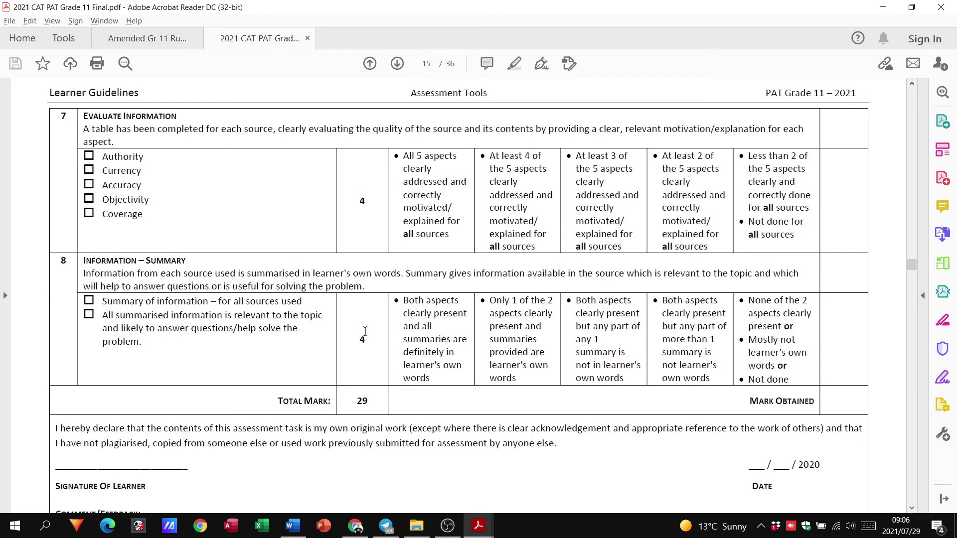
scroll(366, 332, "down", 1)
scroll(365, 332, "down", 2)
scroll(373, 352, "down", 1)
scroll(376, 357, "down", 1)
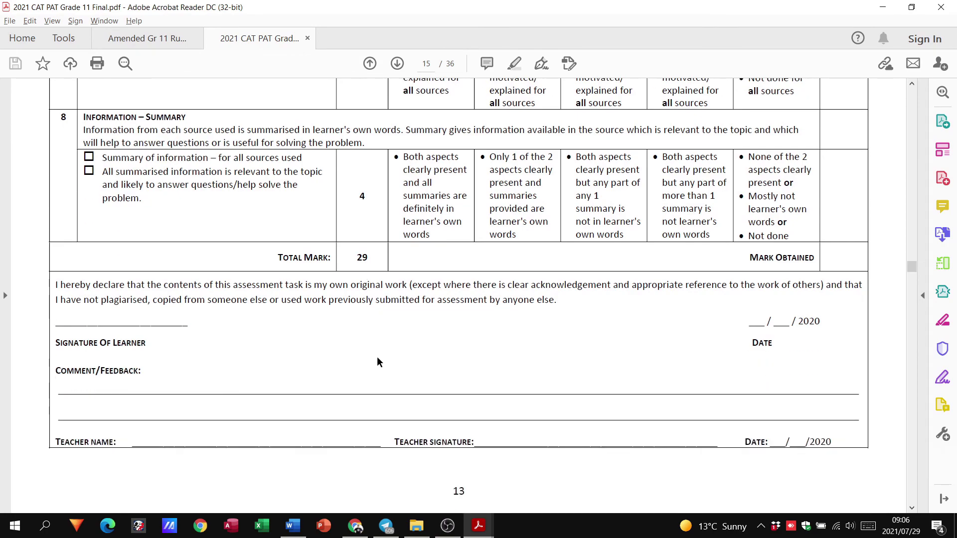
scroll(379, 353, "down", 3)
scroll(378, 353, "down", 4)
scroll(378, 354, "up", 5)
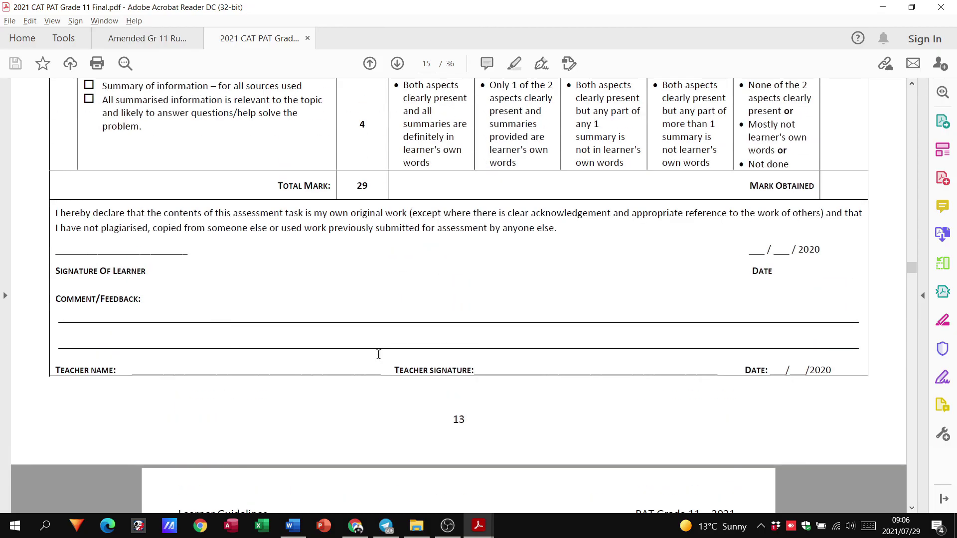
scroll(379, 354, "up", 5)
scroll(378, 354, "up", 4)
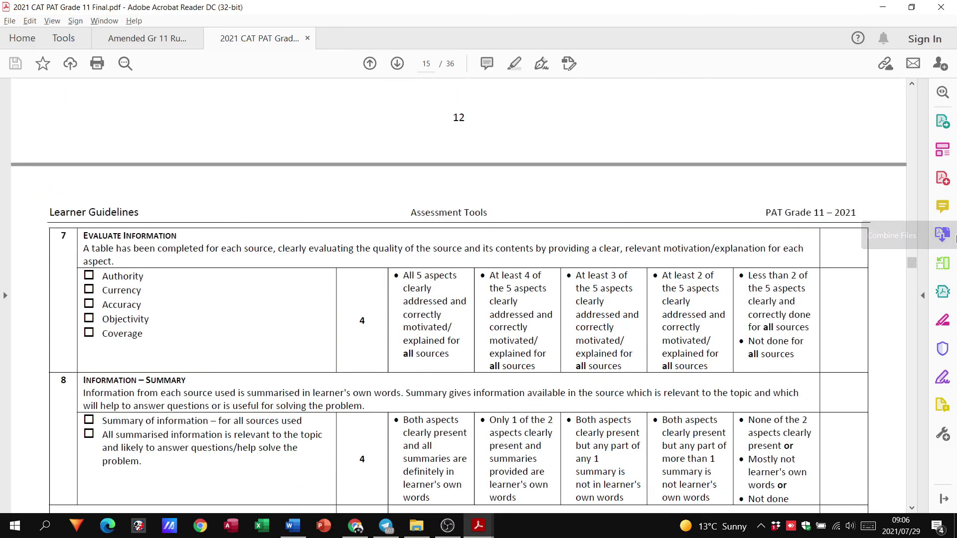
Step: Jump back to page 1, the Grade 11 Practical Assessment Task title page
left_click(913, 268)
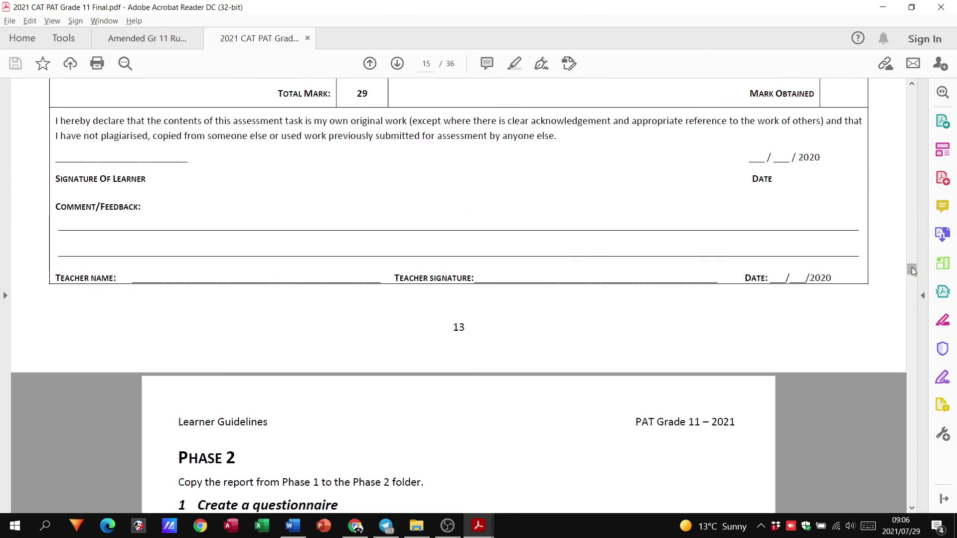
left_click_drag(912, 267, 914, 87)
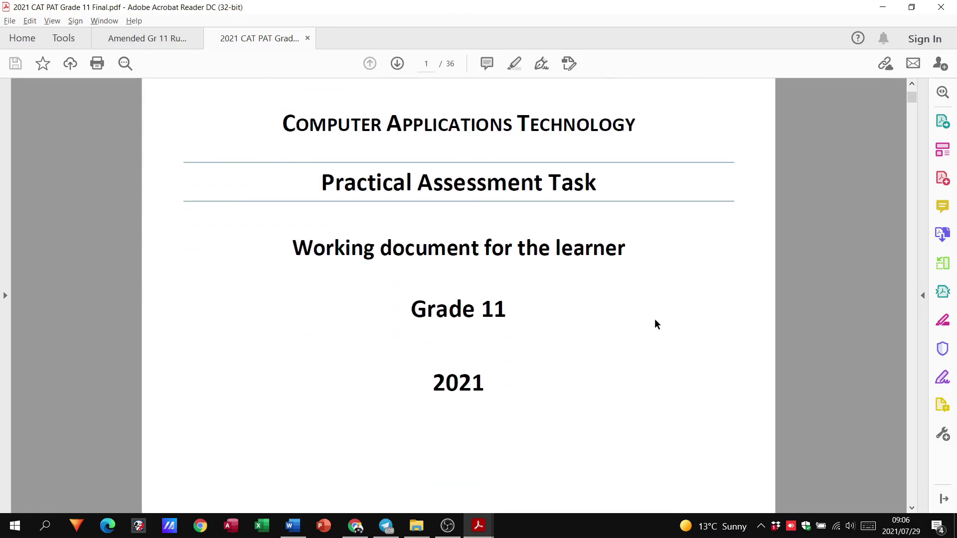
scroll(655, 324, "up", 1)
scroll(655, 324, "up", 1)
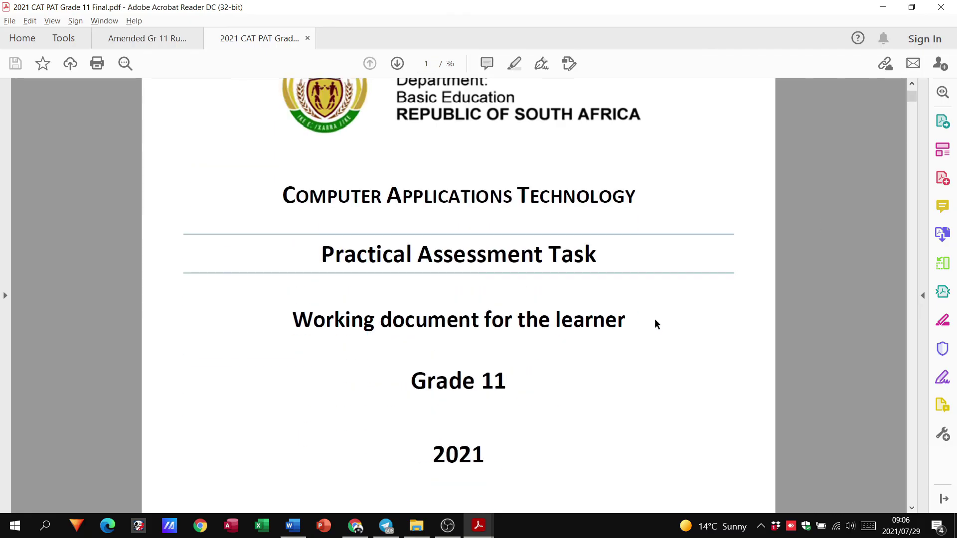